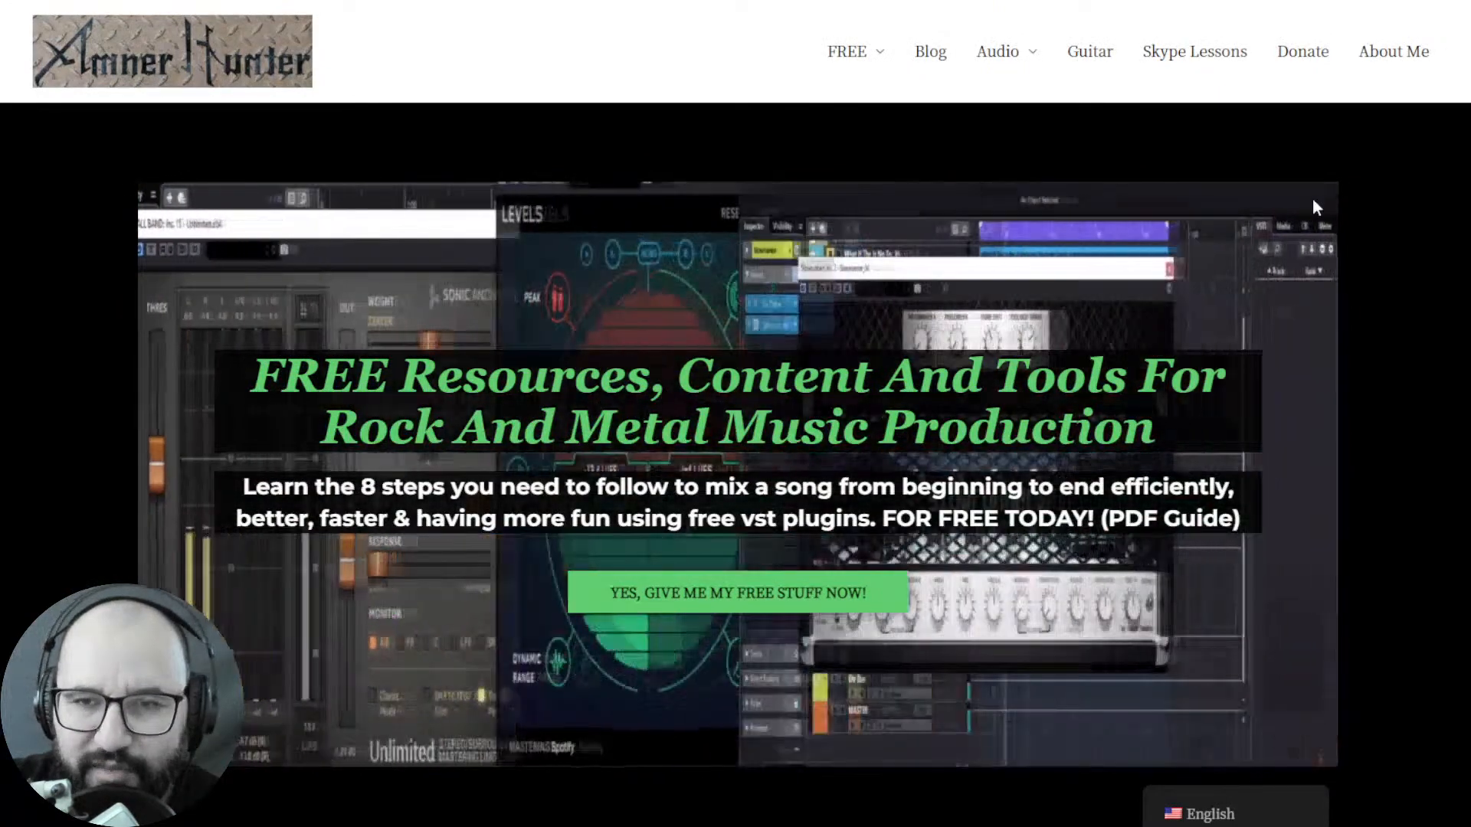
Switch to the REAPER project and focus the MaxxVolume window of the VOCALS track
mouse_move(845, 58)
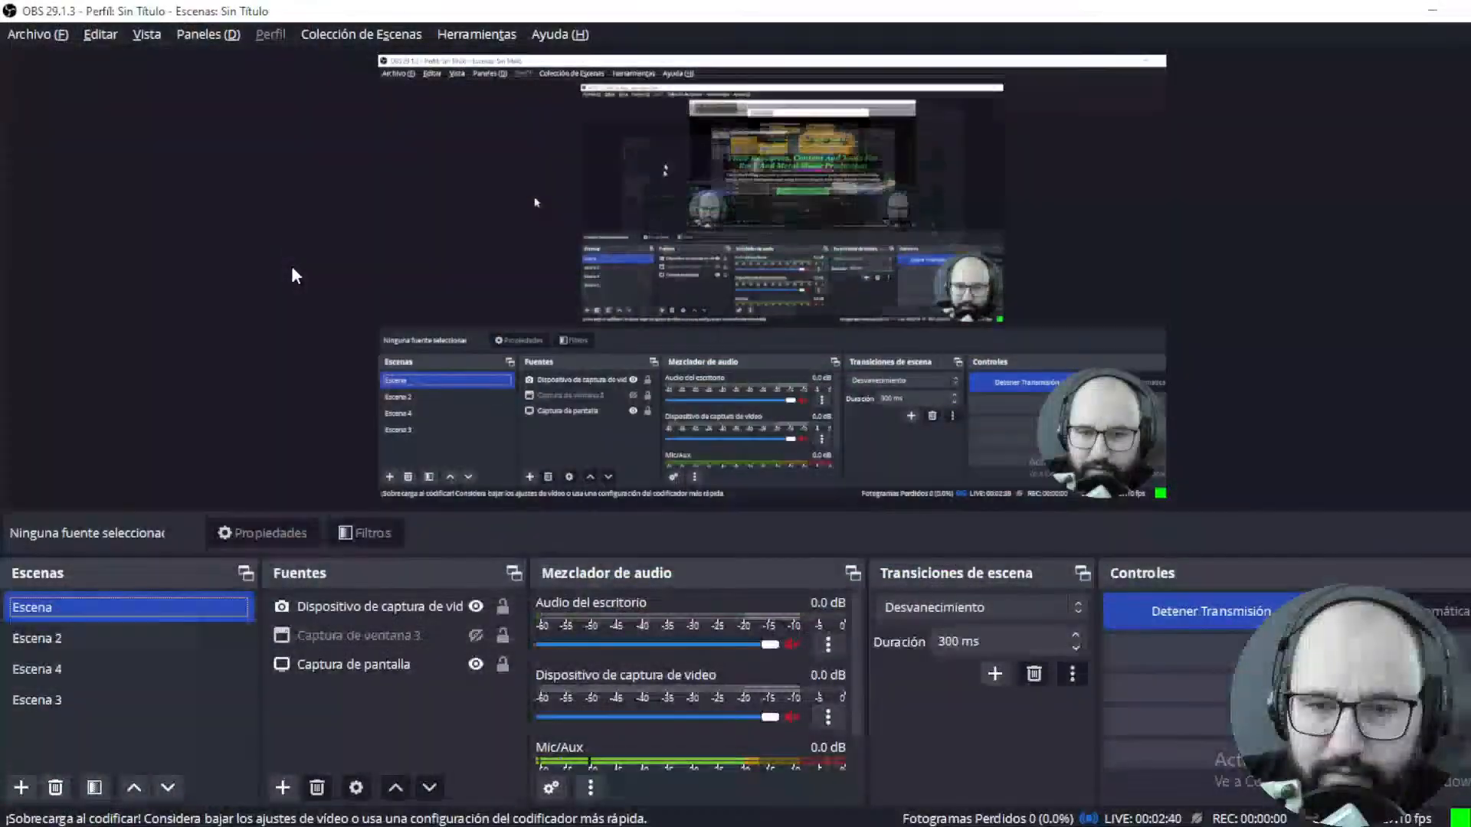
key("alt+Tab")
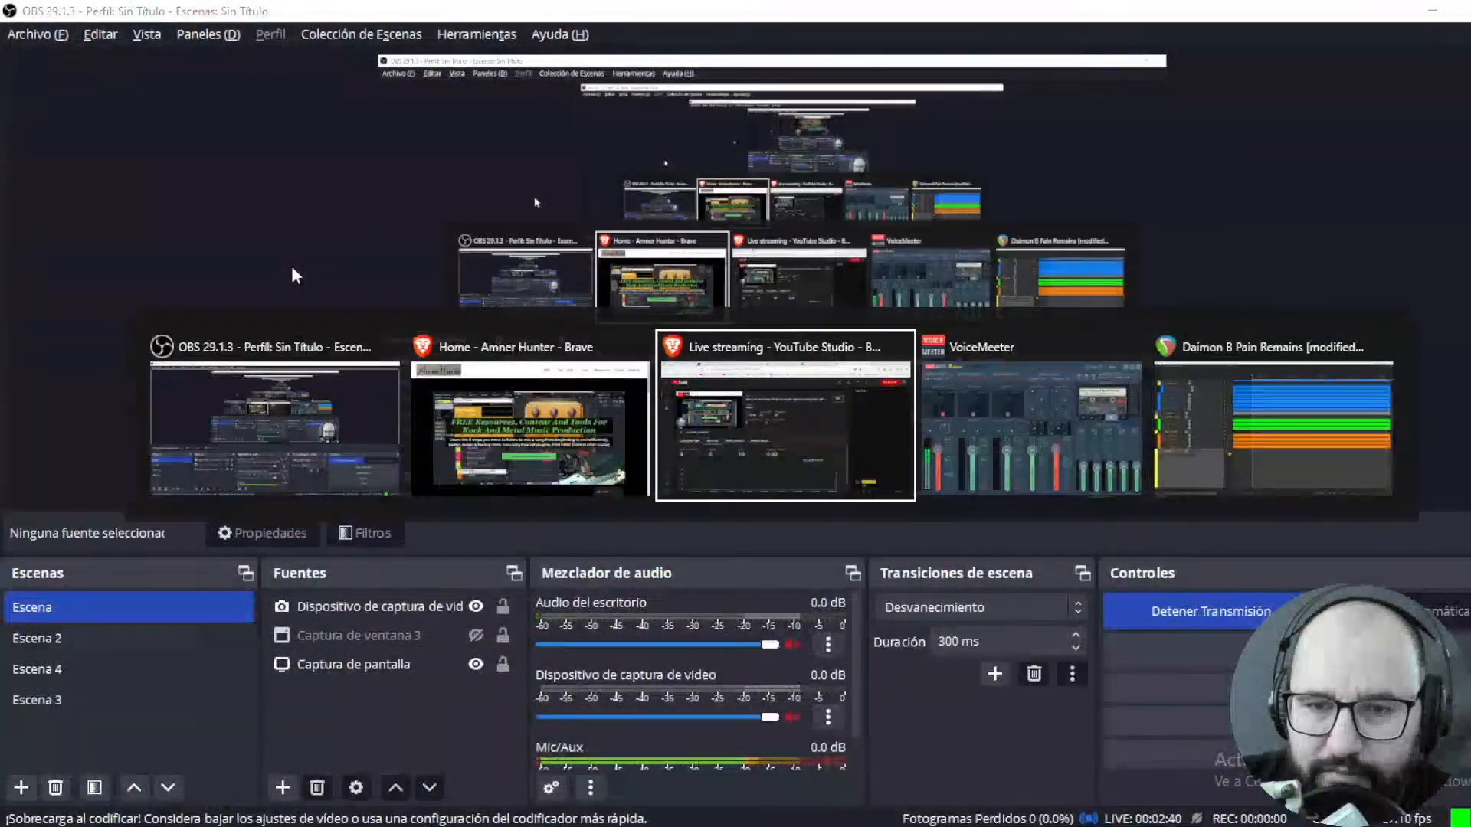
key("alt+Tab")
key("alt+Tab")
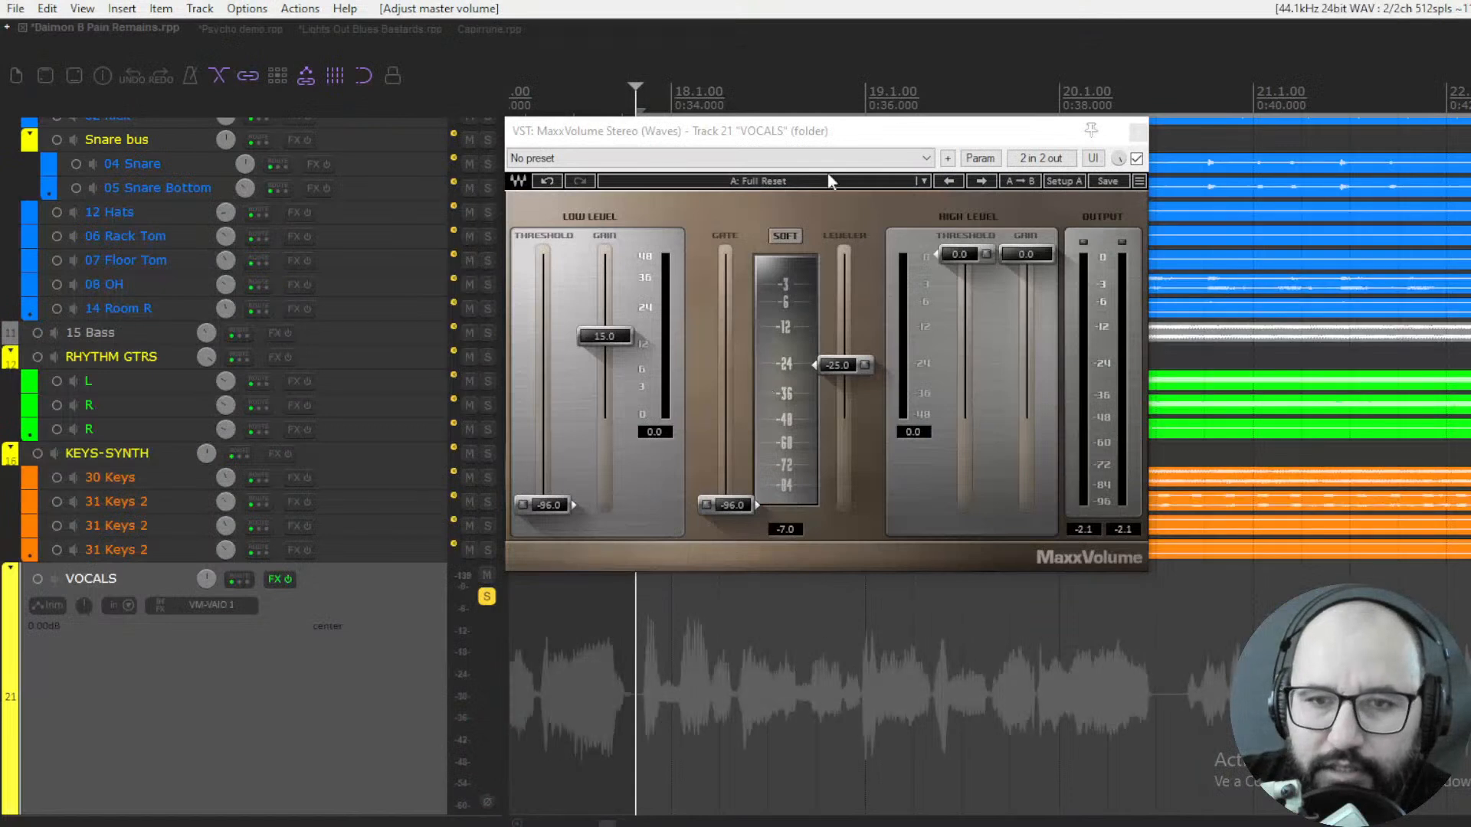
left_click(866, 135)
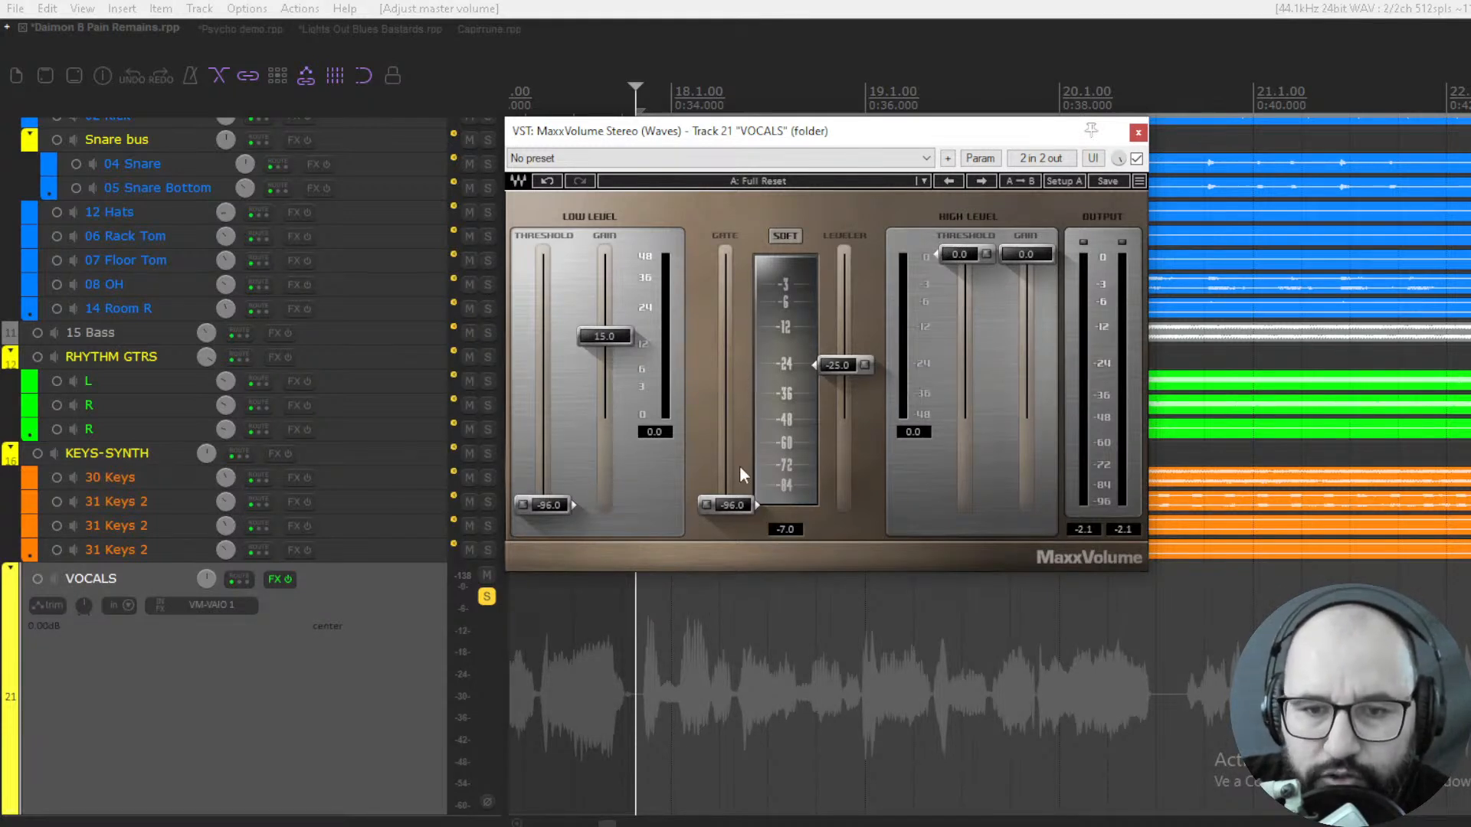
Play the vocals and raise MaxxVolume's low-level threshold to -36.7 while listening to the result
mouse_move(732, 507)
left_mouse_down()
mouse_move(732, 427)
mouse_move(733, 511)
left_mouse_up()
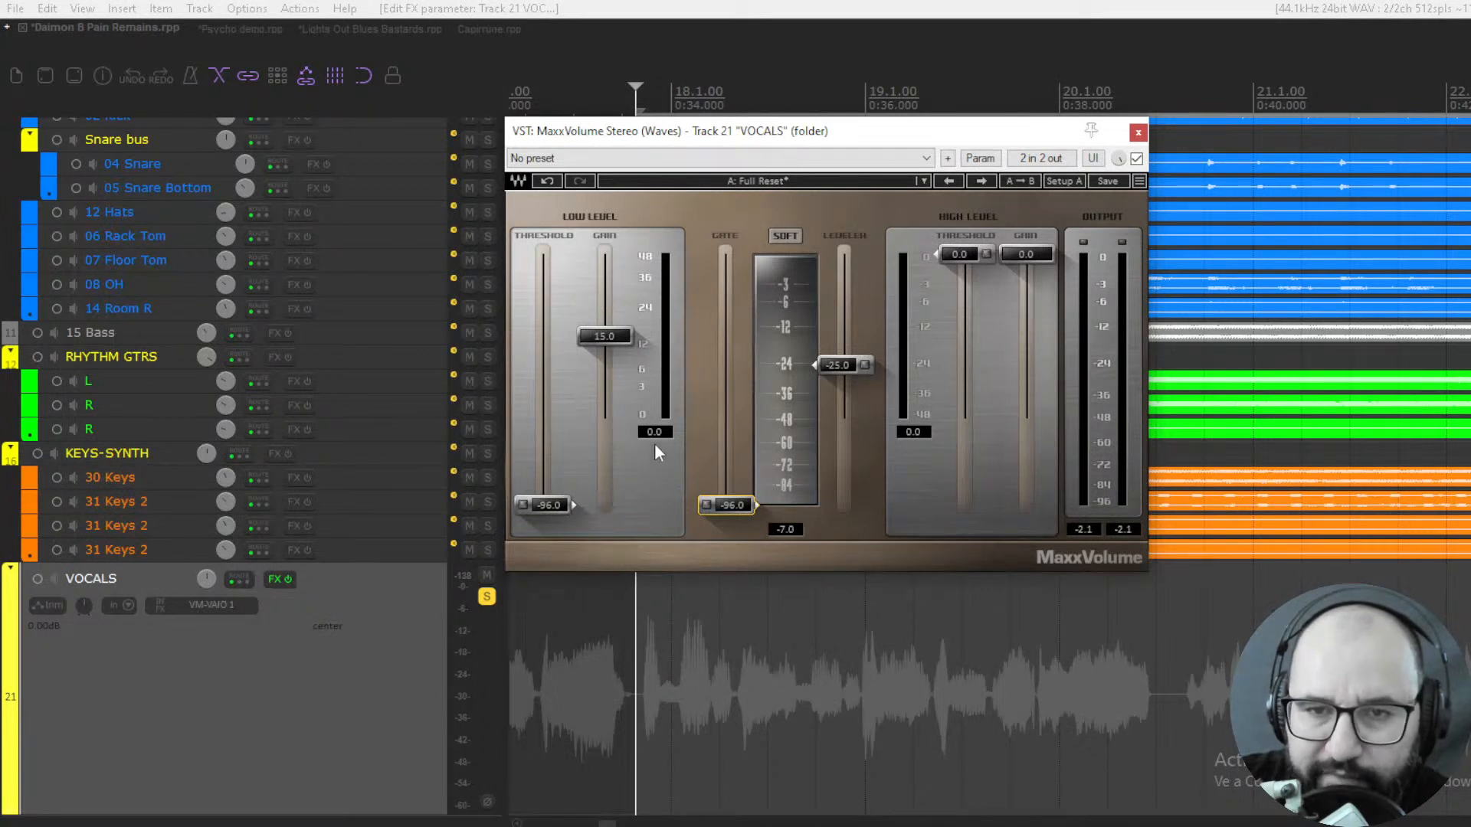
key("space")
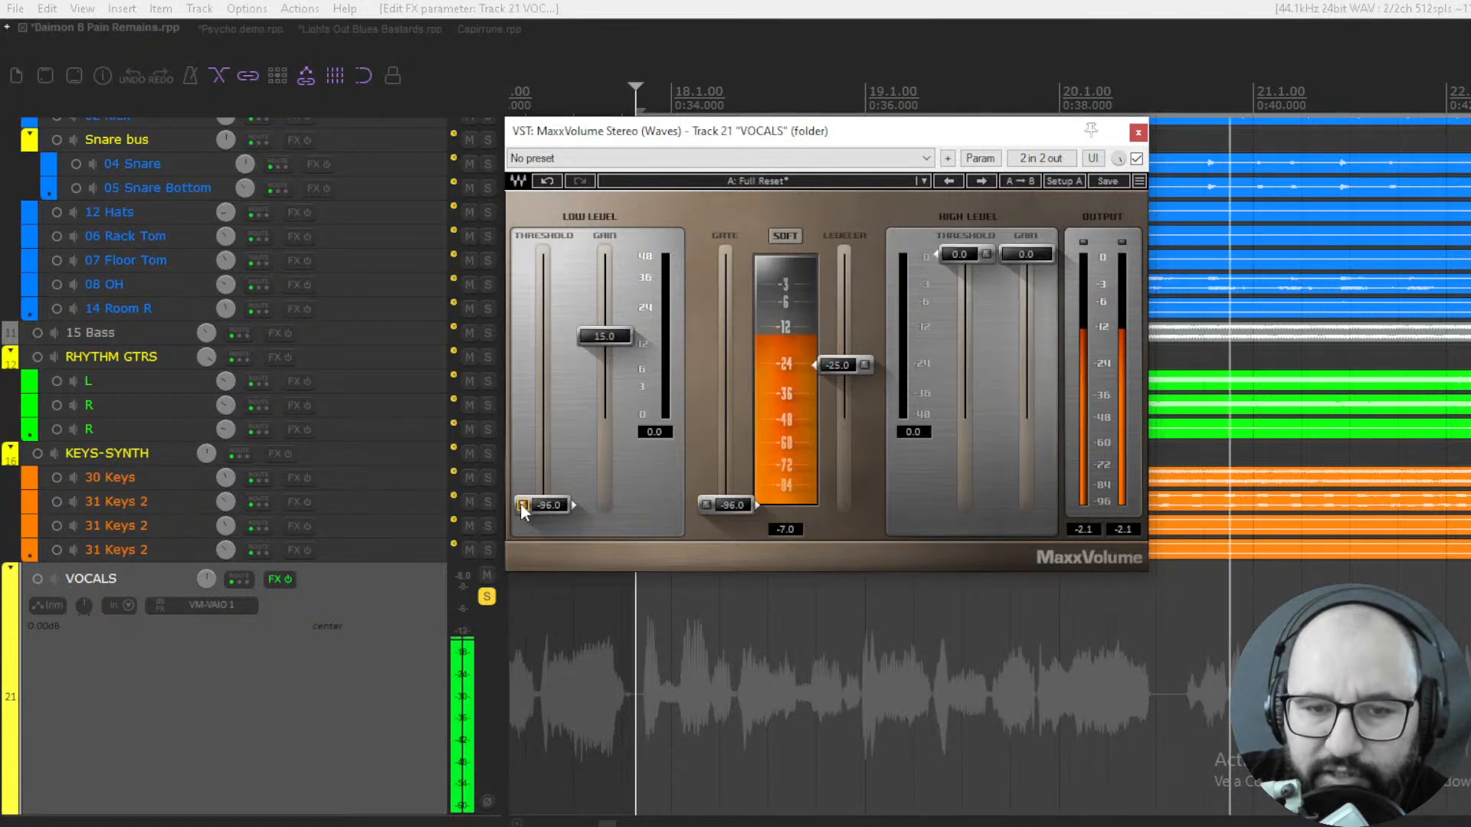
left_click_drag(530, 504, 530, 395)
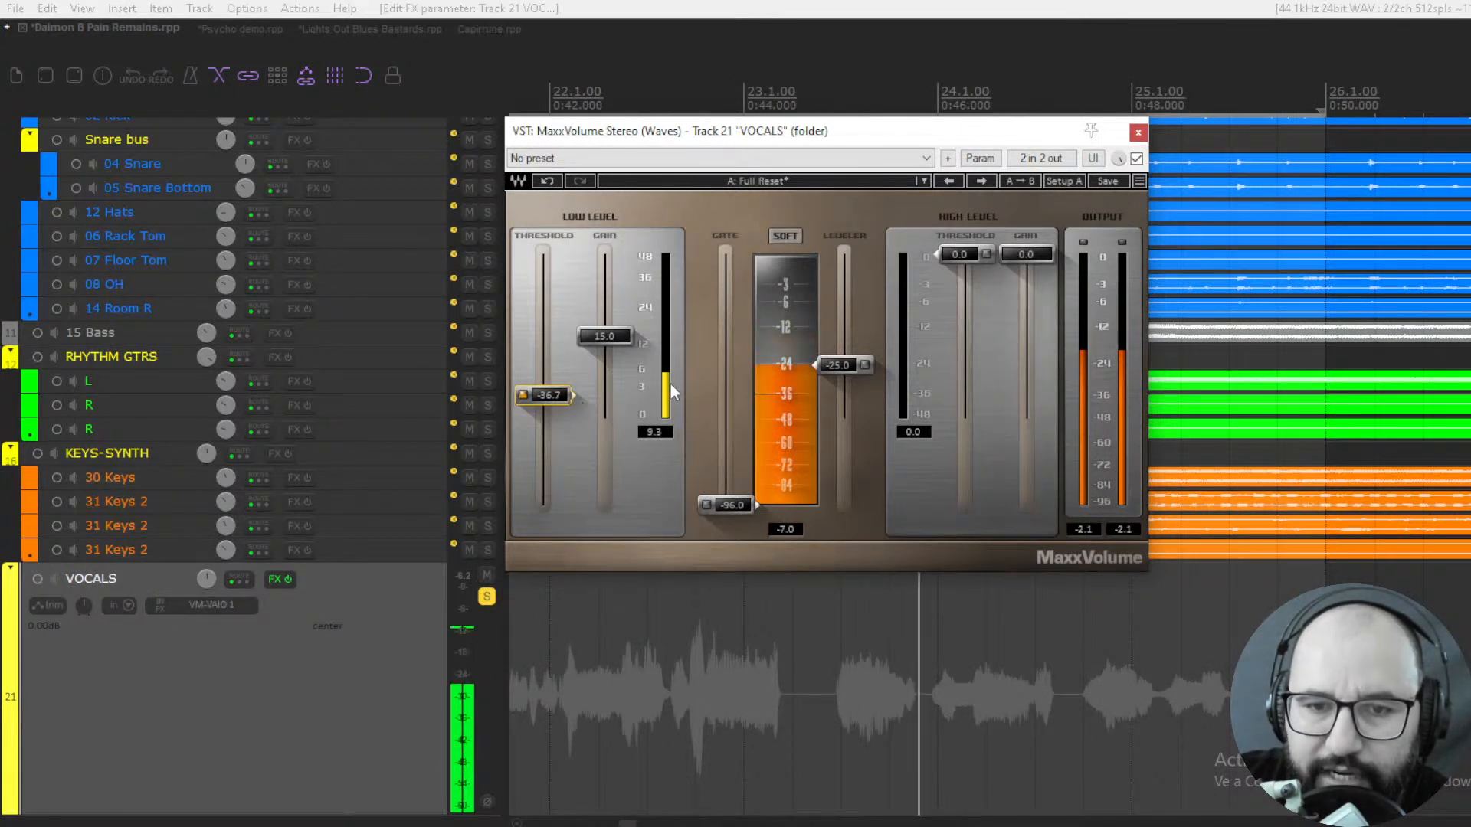
key("space")
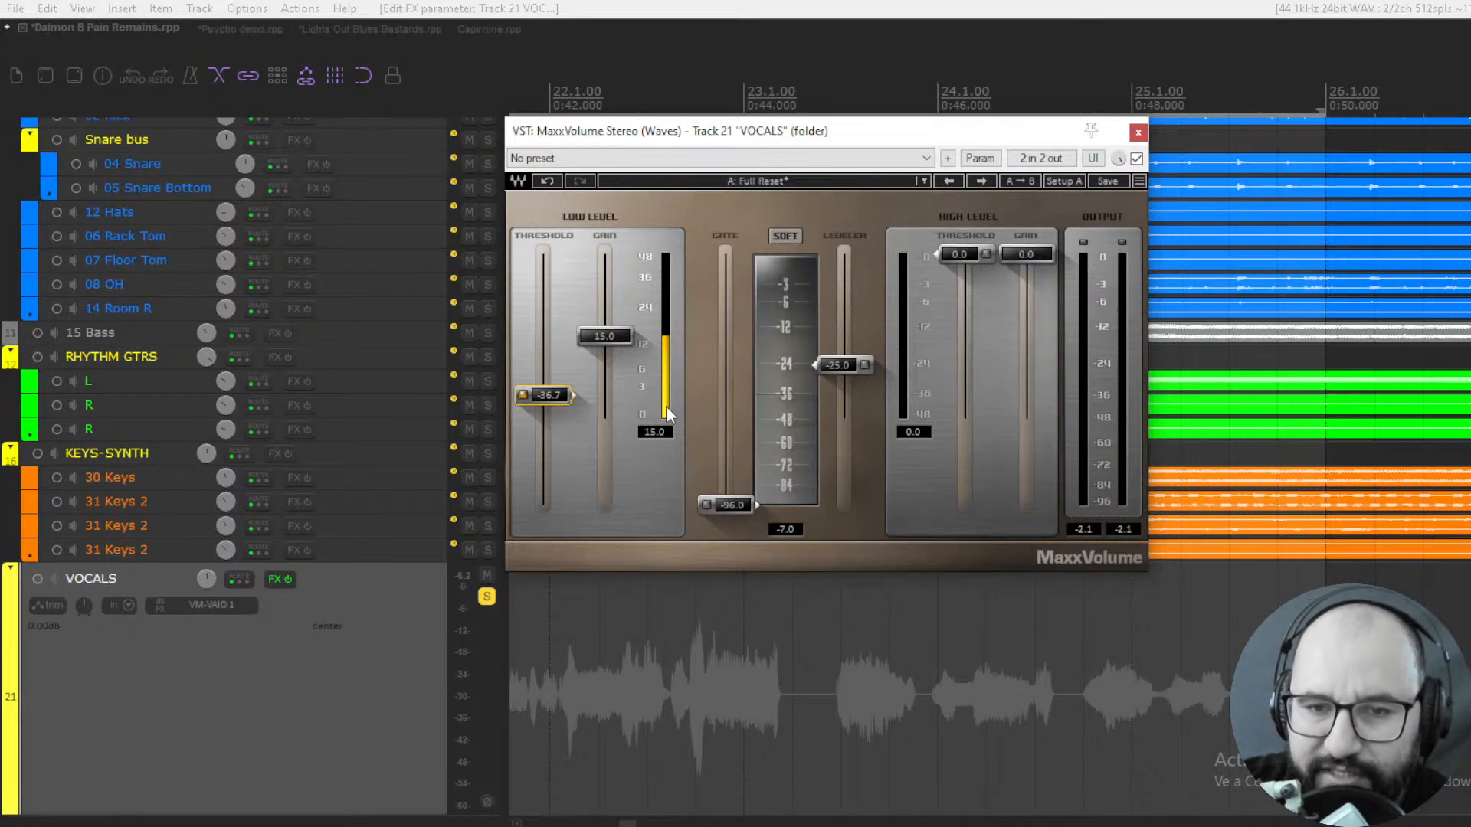
key("space")
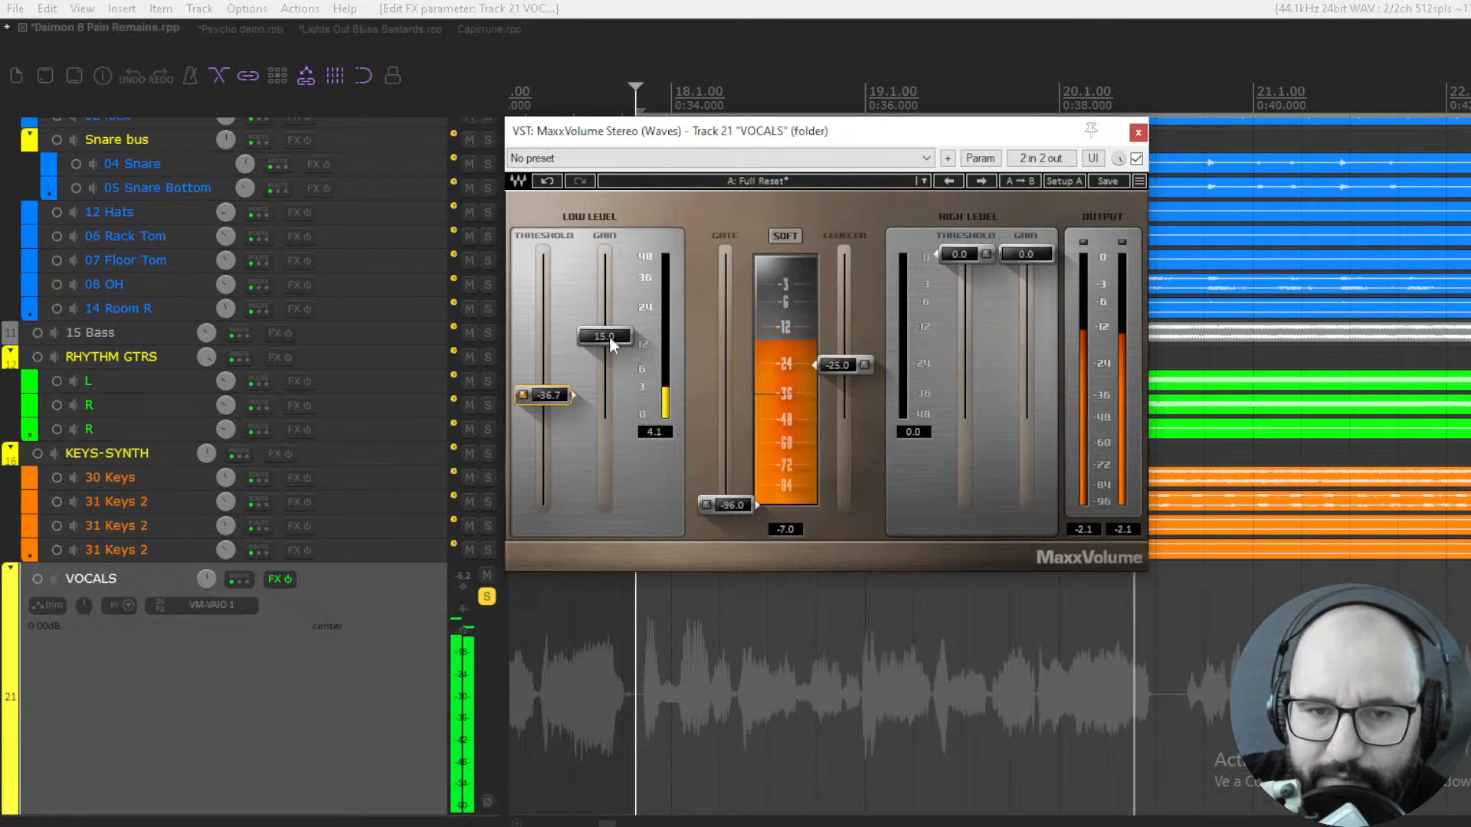
mouse_move(605, 336)
left_mouse_down()
mouse_move(606, 392)
mouse_move(612, 339)
left_mouse_up()
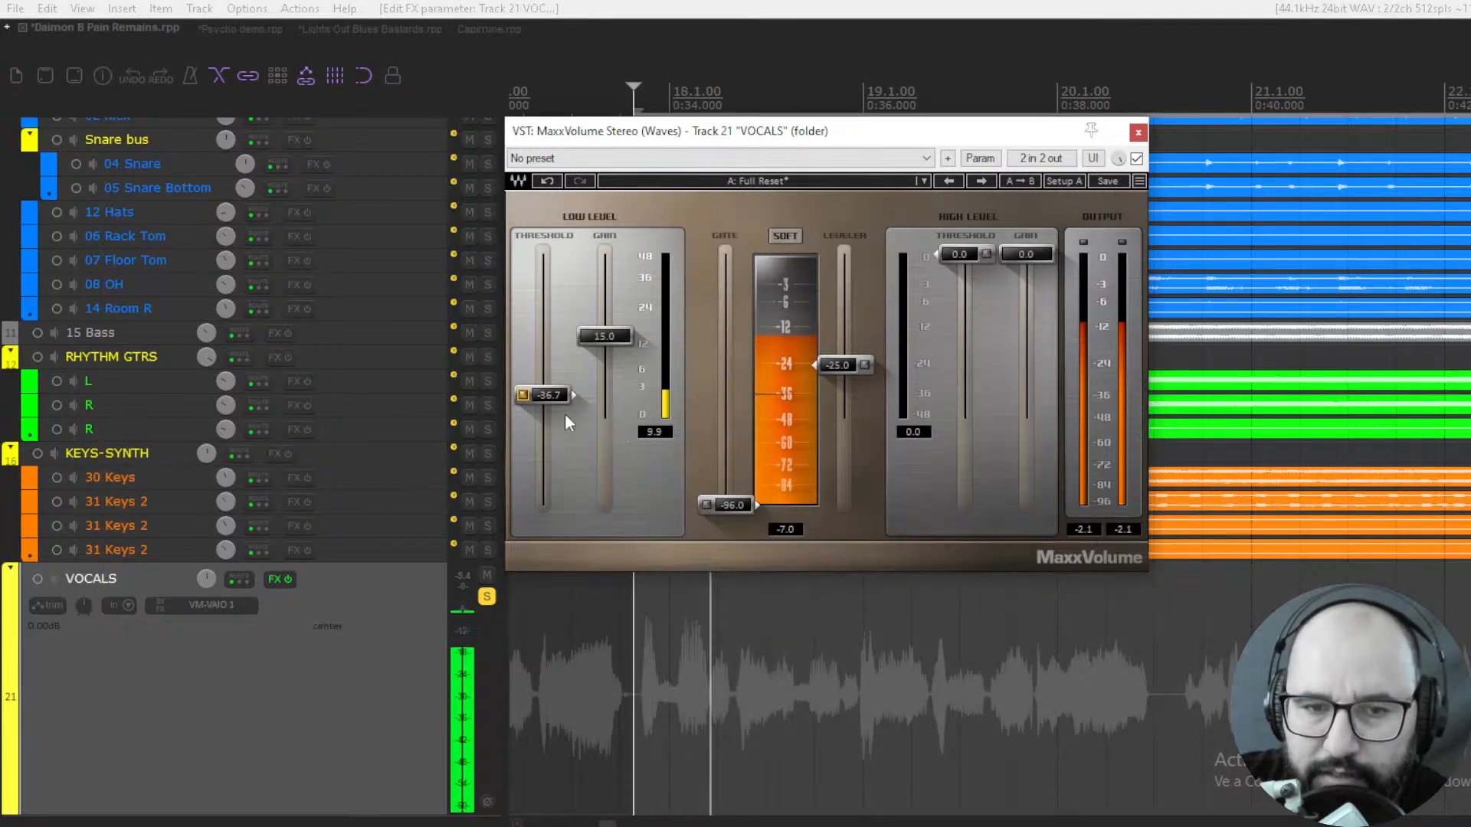
key("space")
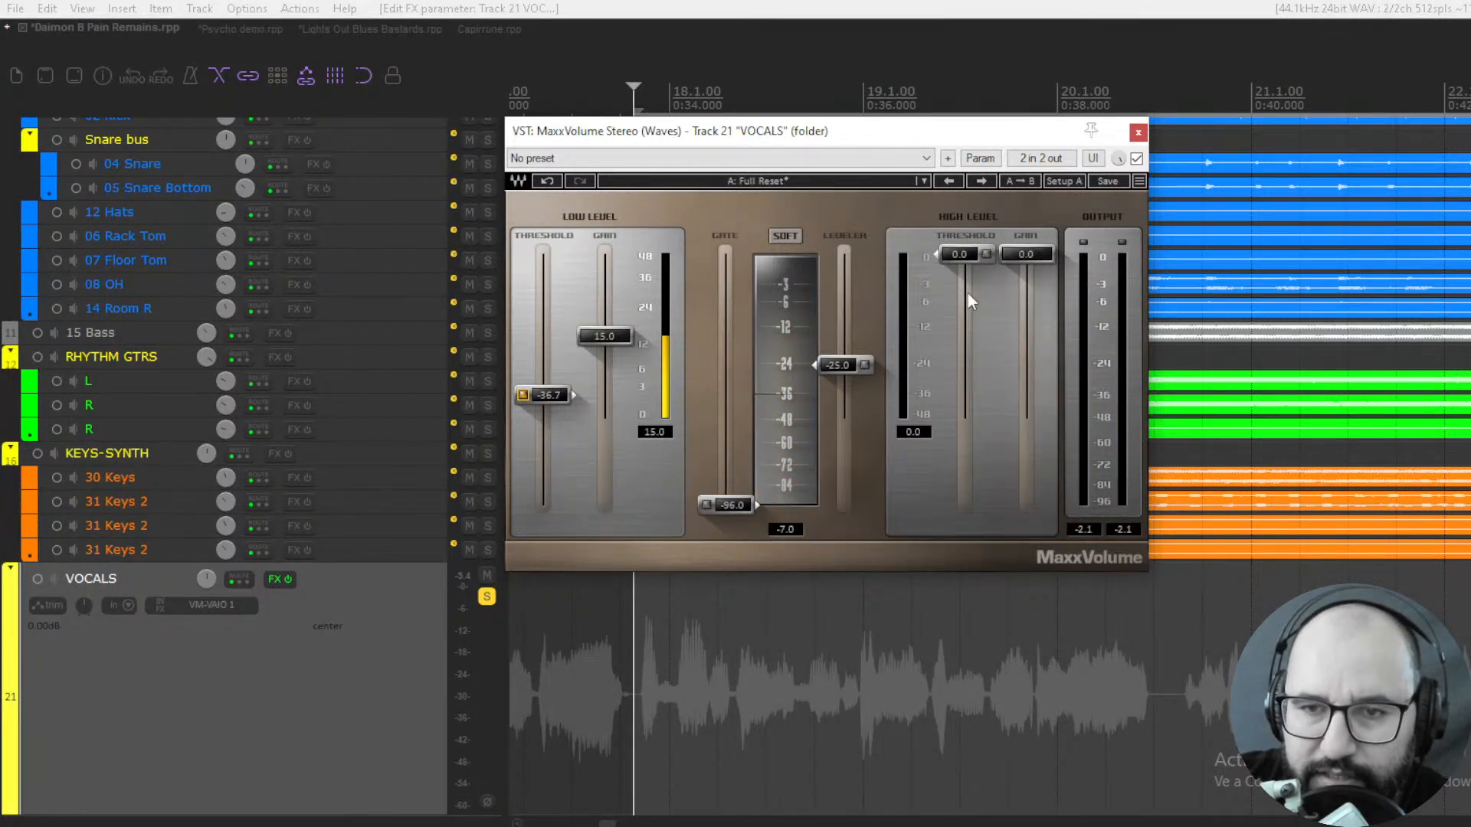
During playback, set the high-level threshold to -12.5 and the high-level gain to -4.6
key("space")
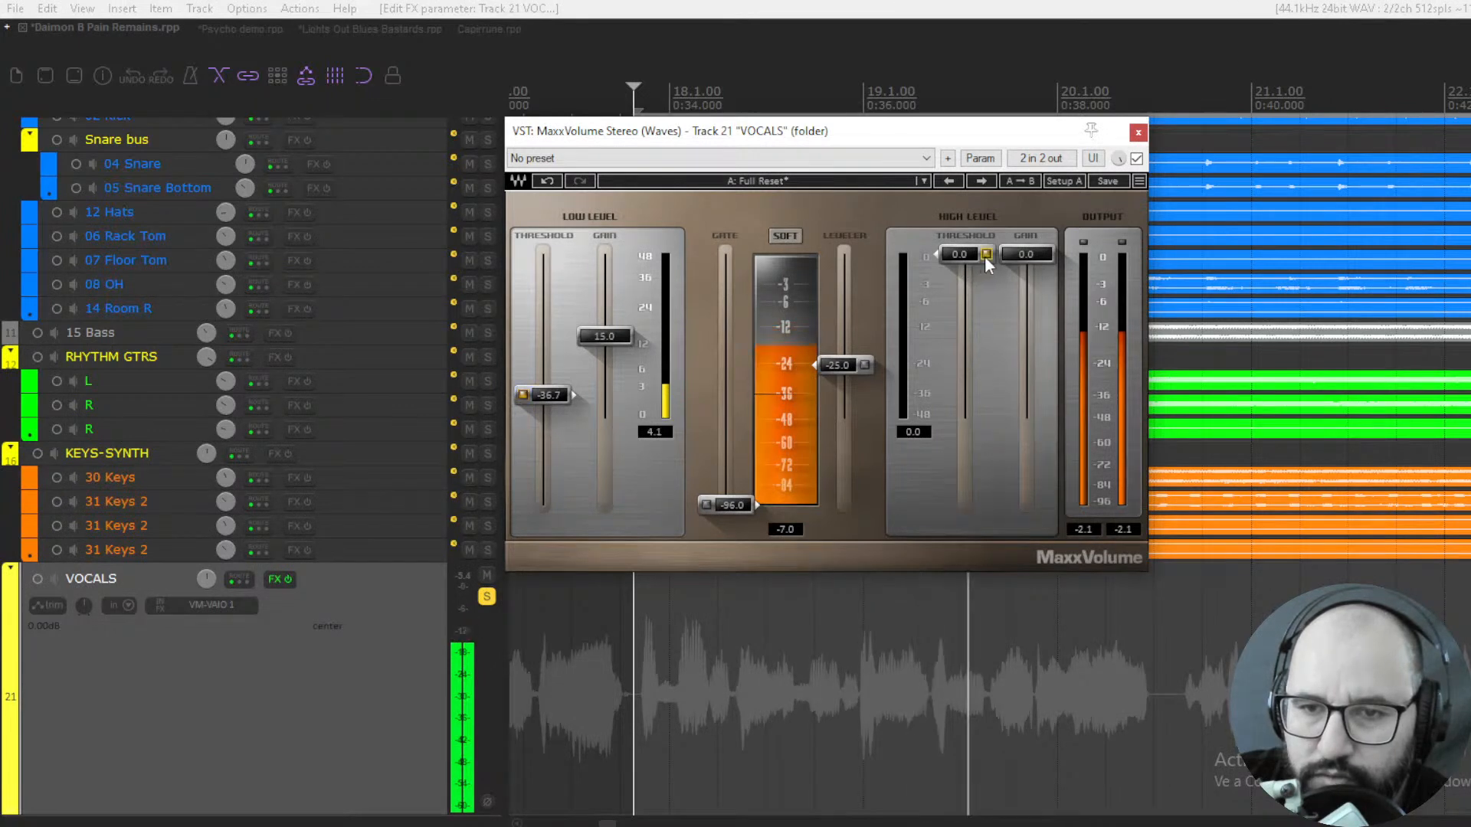
left_click_drag(976, 258, 973, 328)
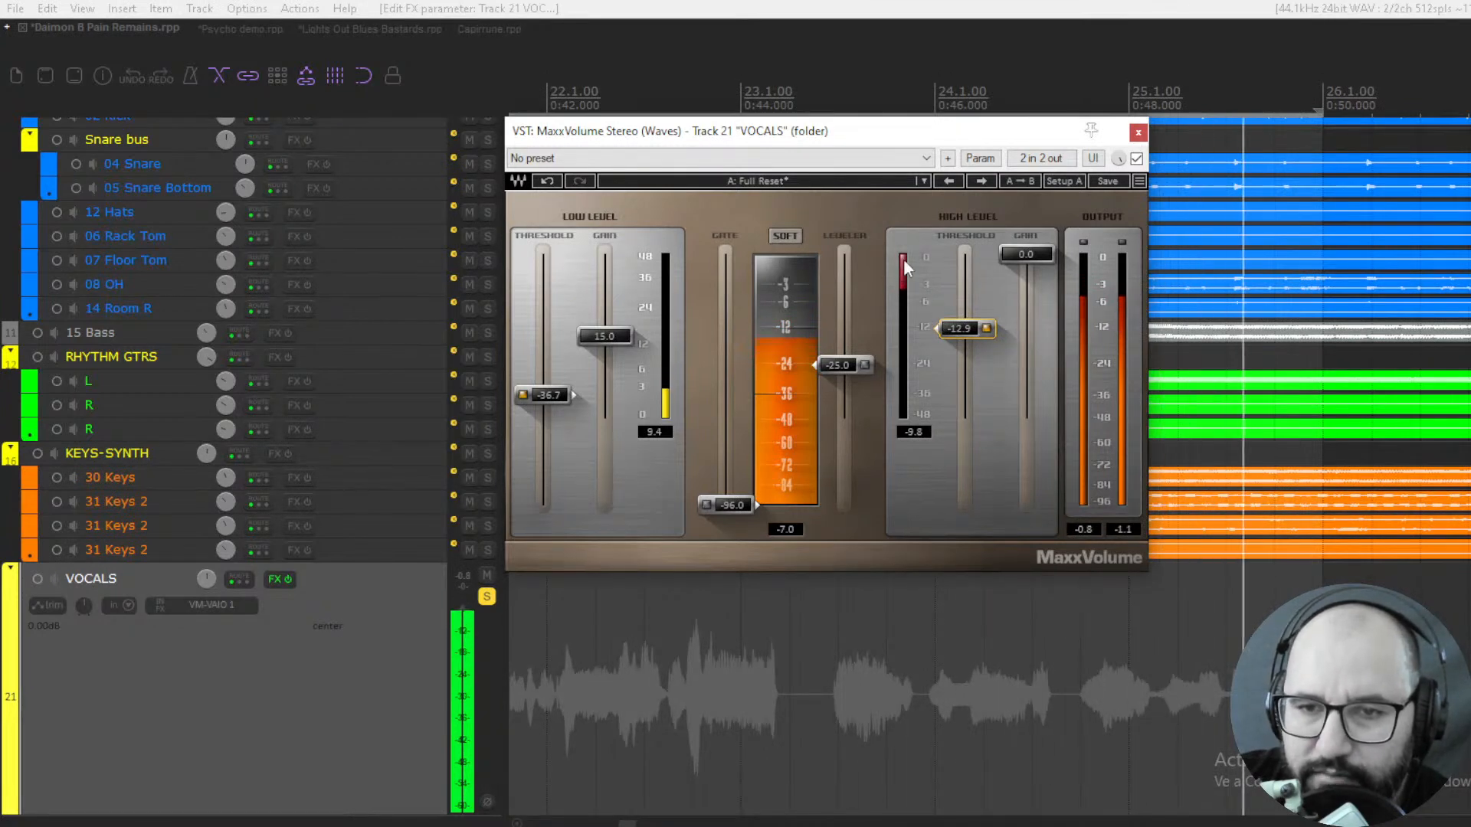
left_click_drag(956, 325, 957, 323)
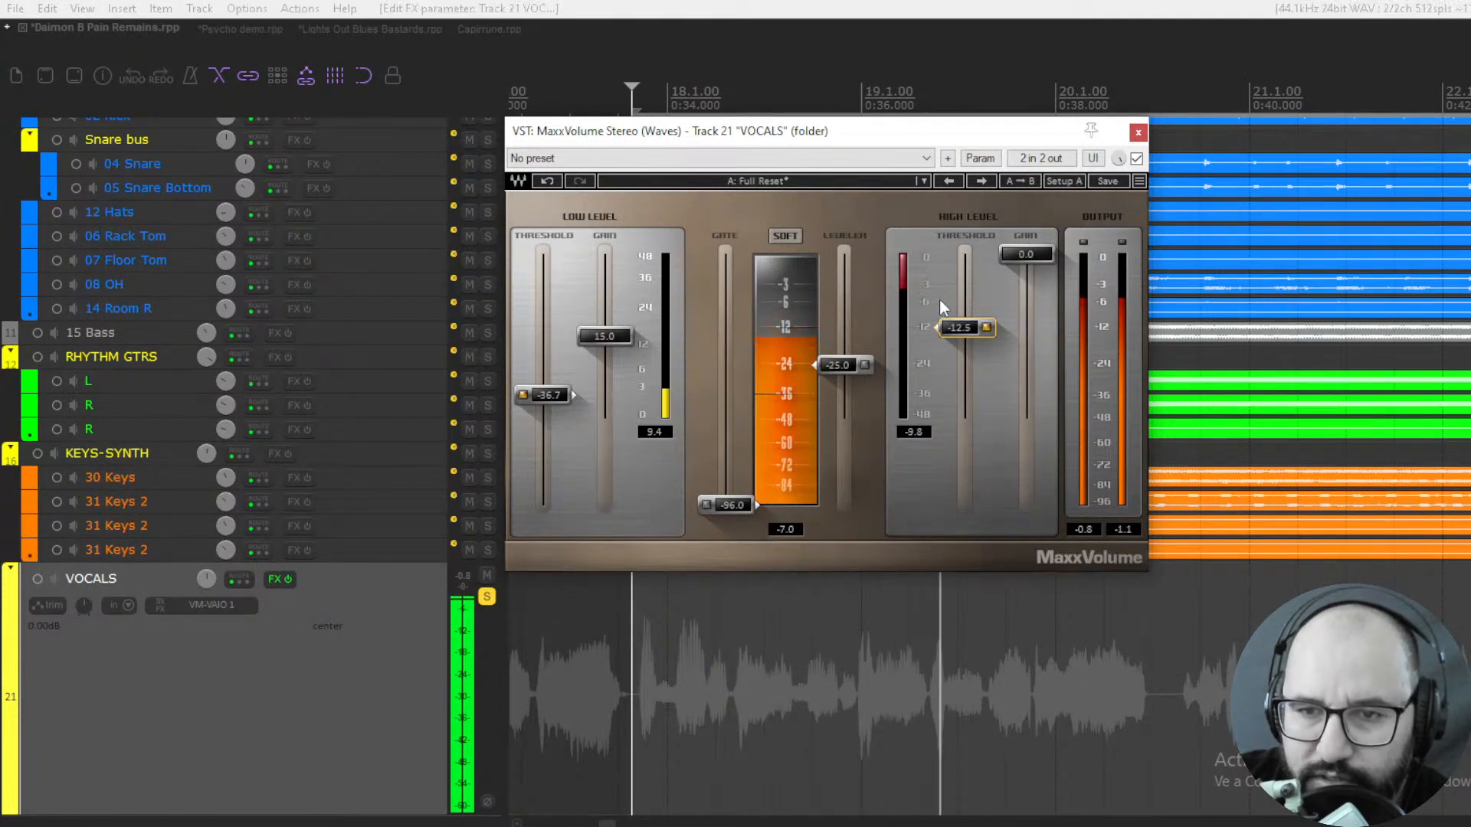
left_click_drag(1047, 265, 1046, 307)
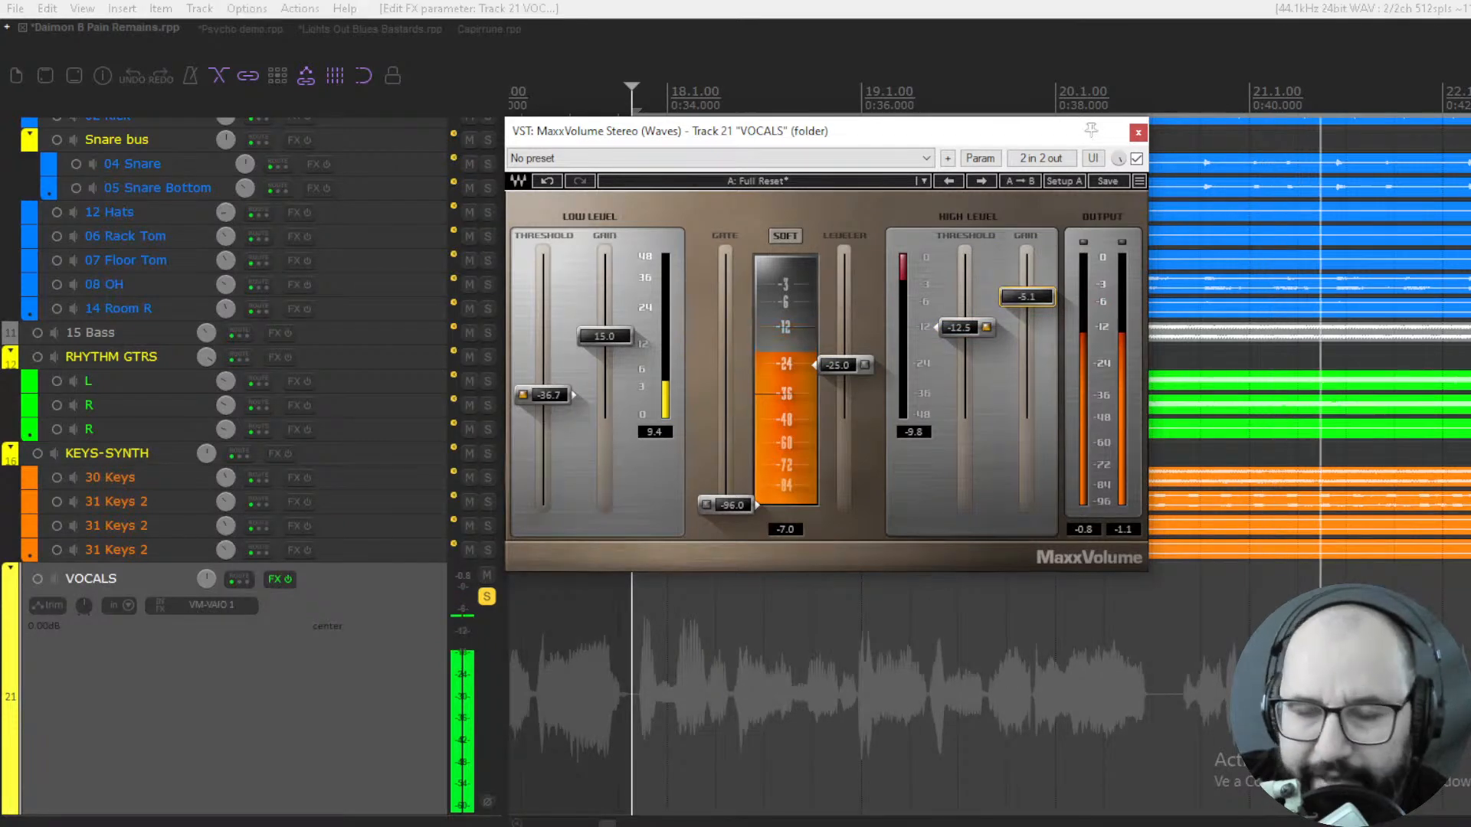
left_click_drag(1027, 296, 1027, 295)
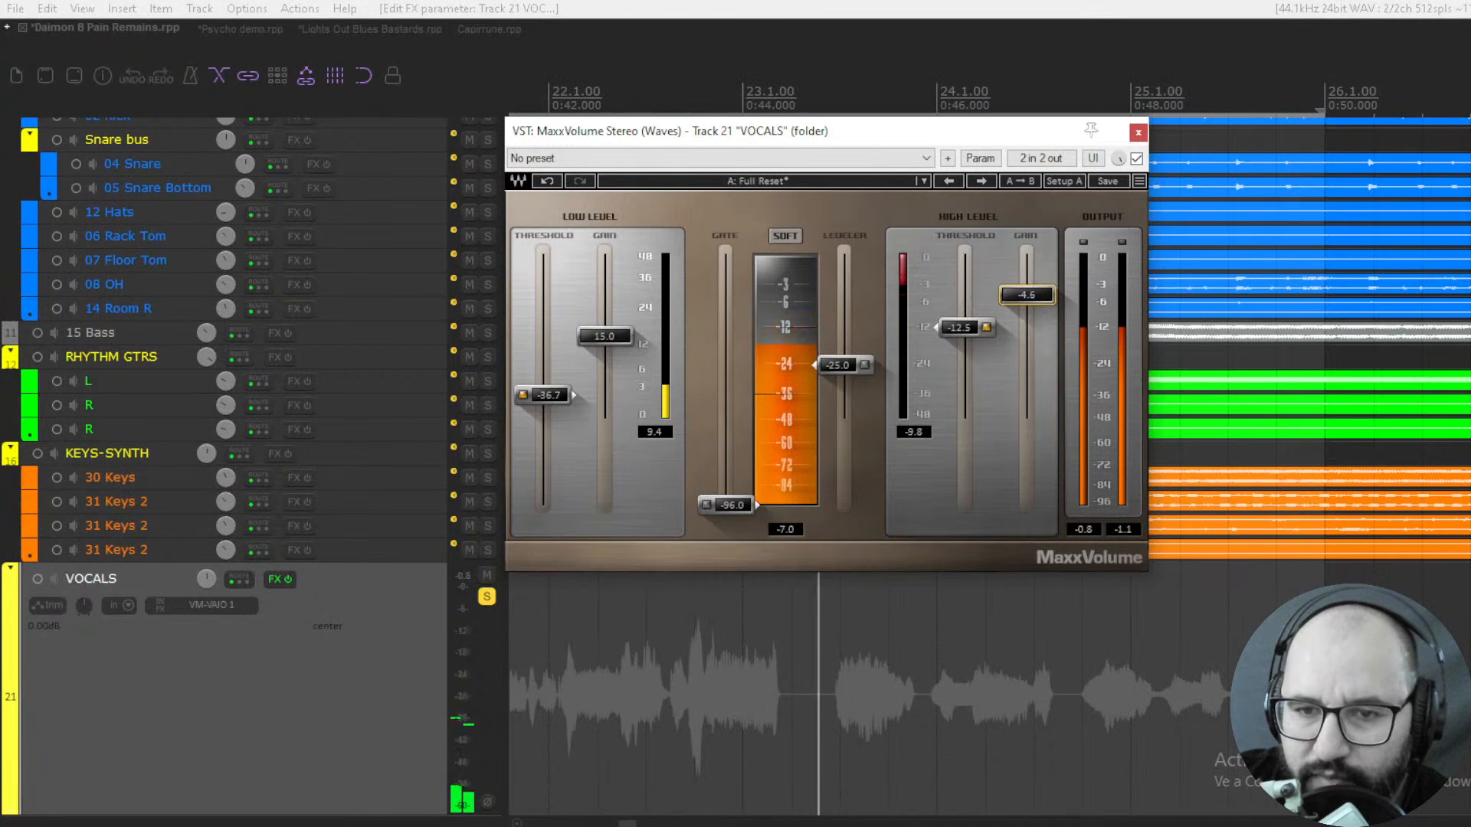
Activate the leveler and the gate in MaxxVolume and play the vocals to hear their effect
left_click(865, 367)
key("space")
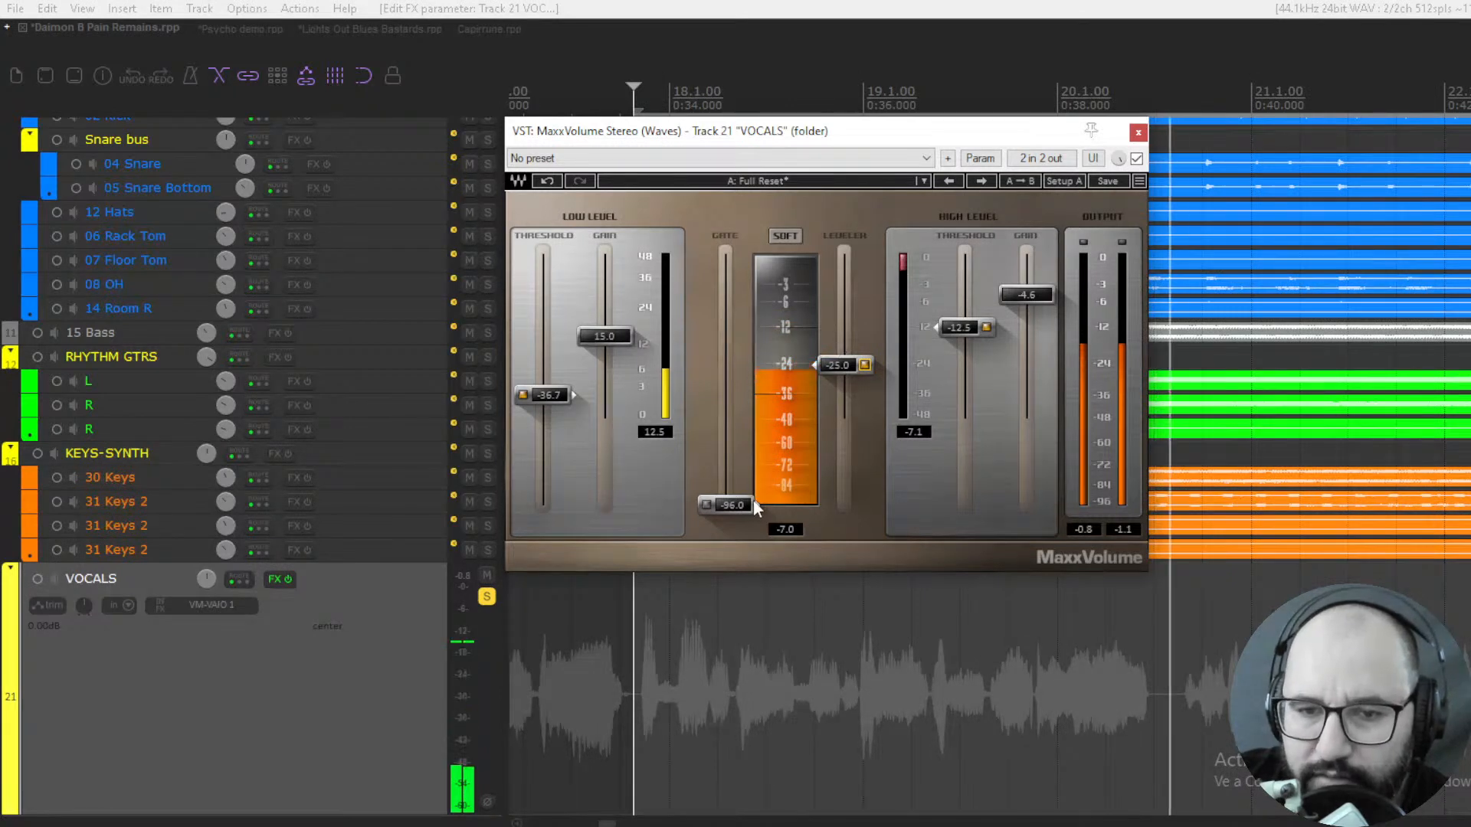
left_click(1042, 301)
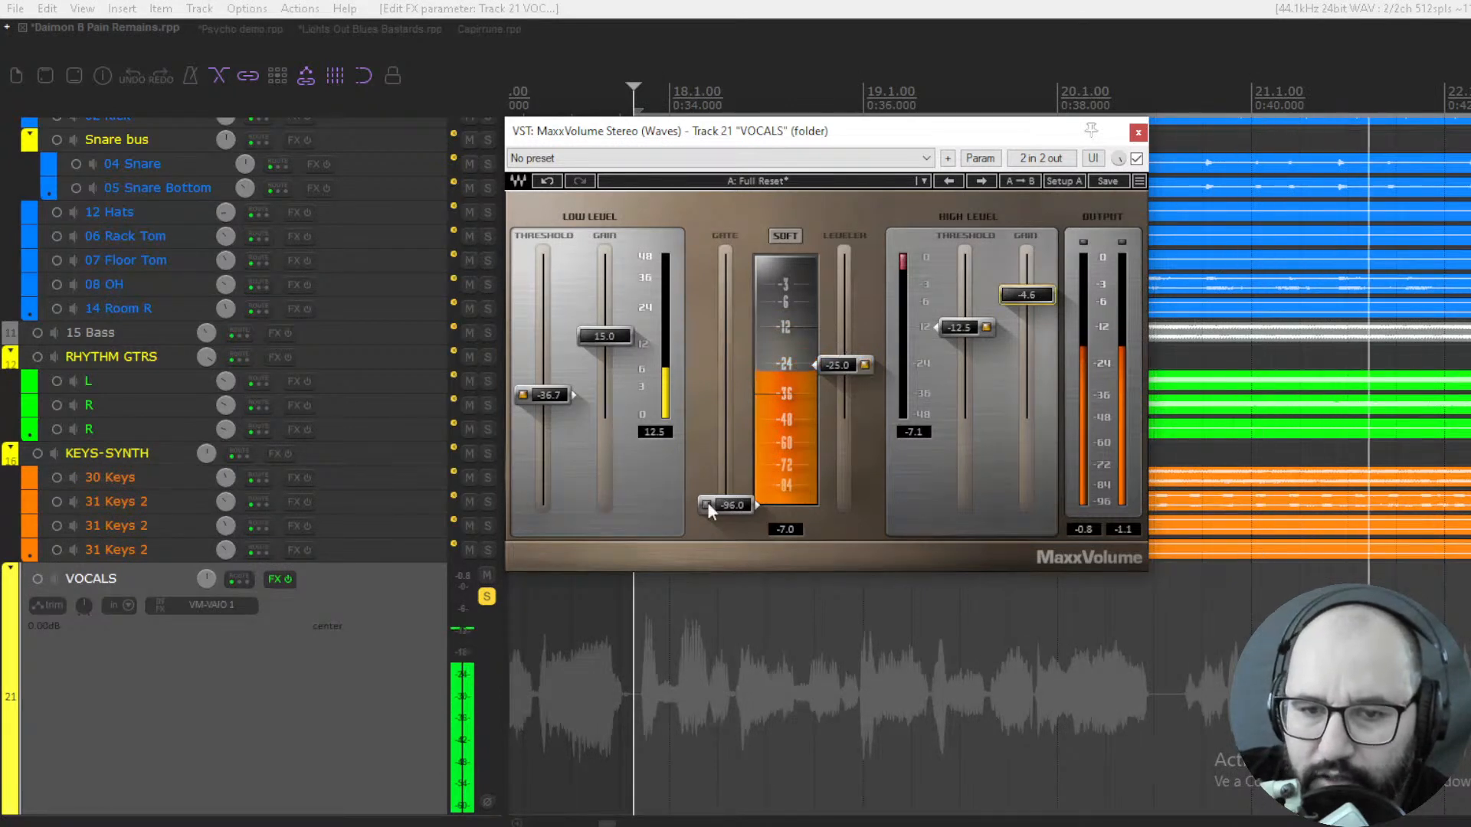
mouse_move(729, 507)
left_mouse_down()
mouse_move(729, 384)
mouse_move(728, 507)
left_mouse_up()
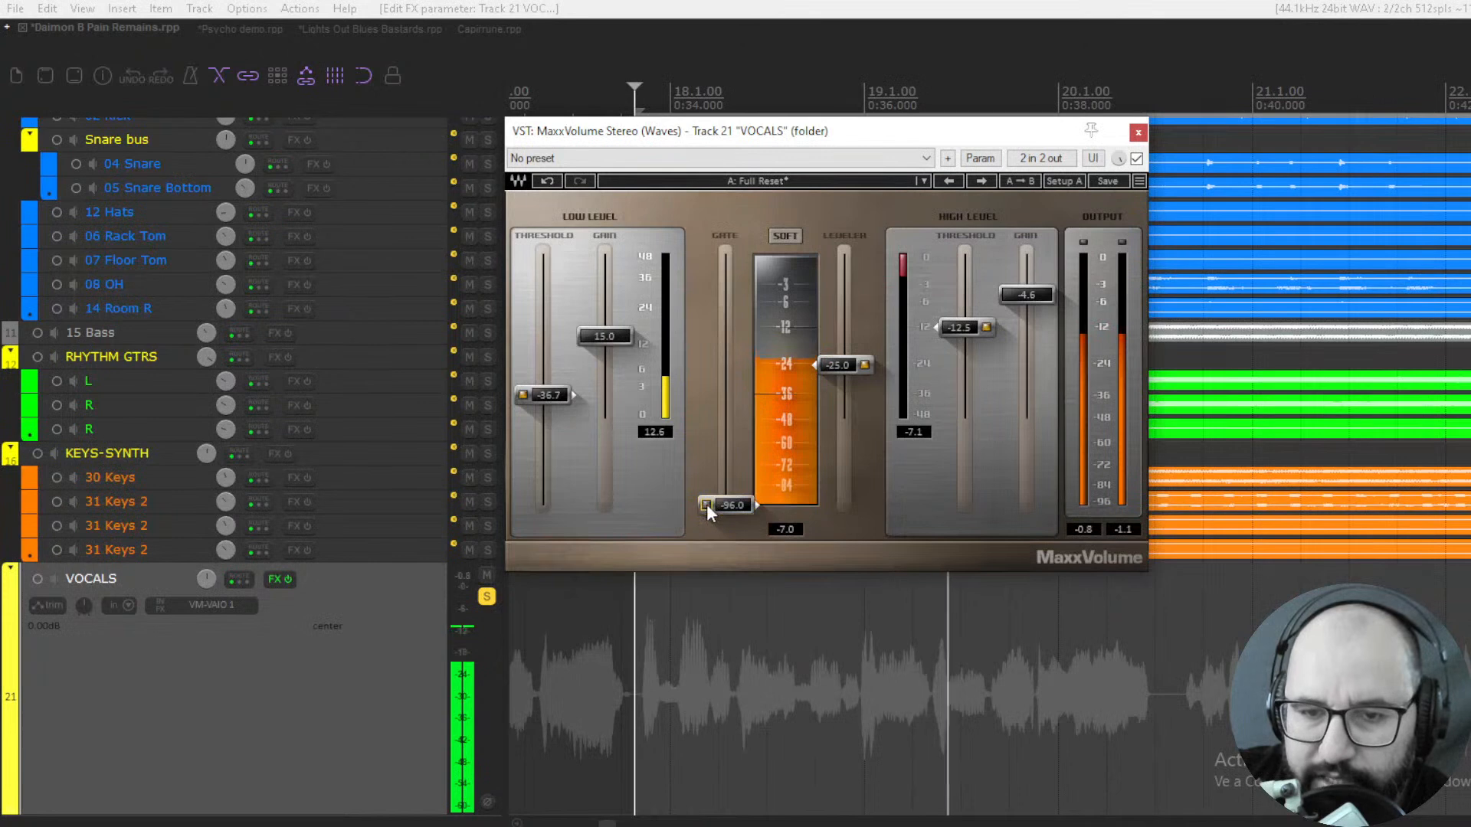
key("space")
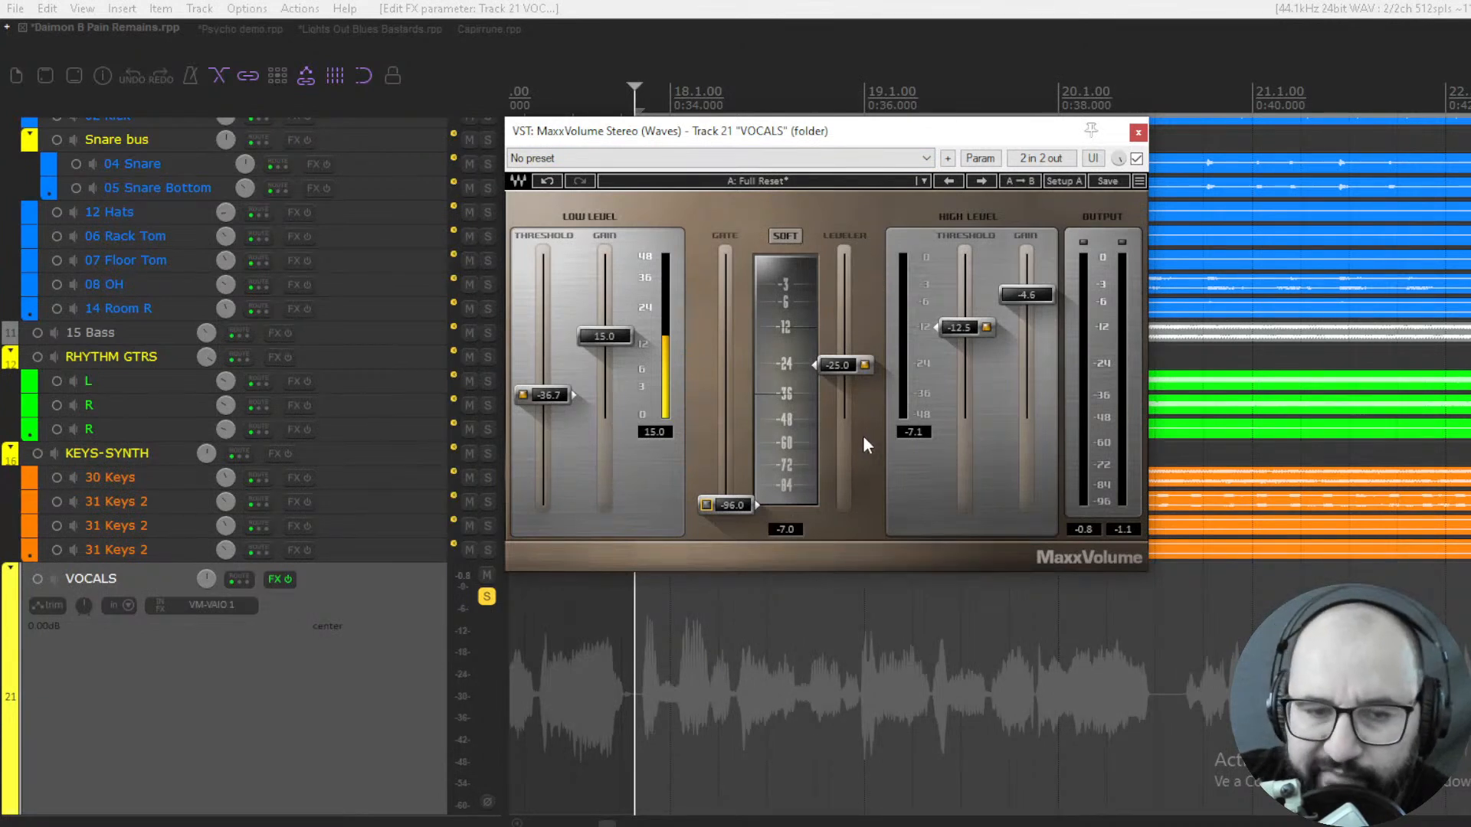
key("space")
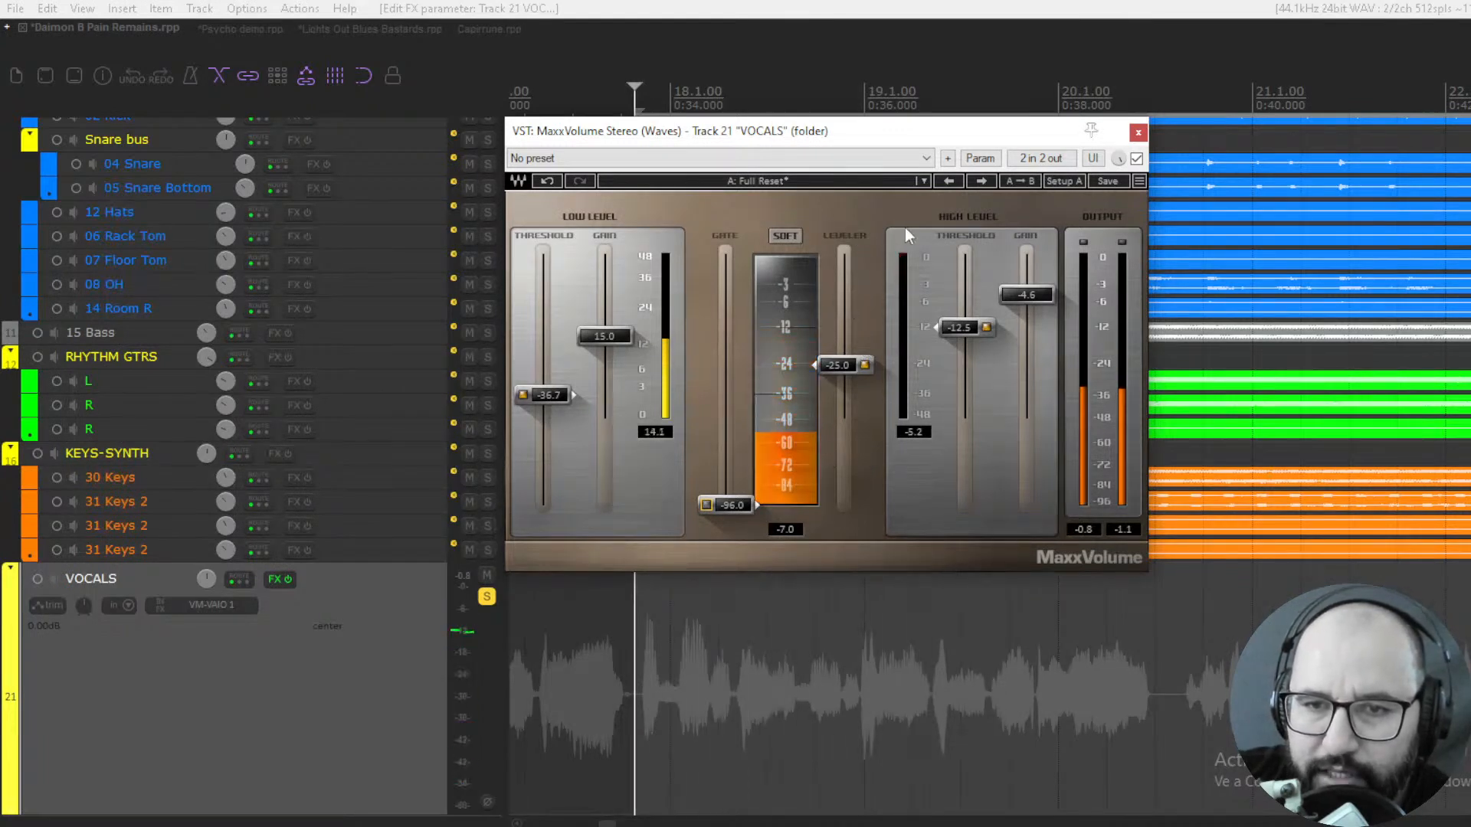
Restore MaxxVolume's Full Reset settings, toggle the master track's mute, and play the vocals
left_click(977, 182)
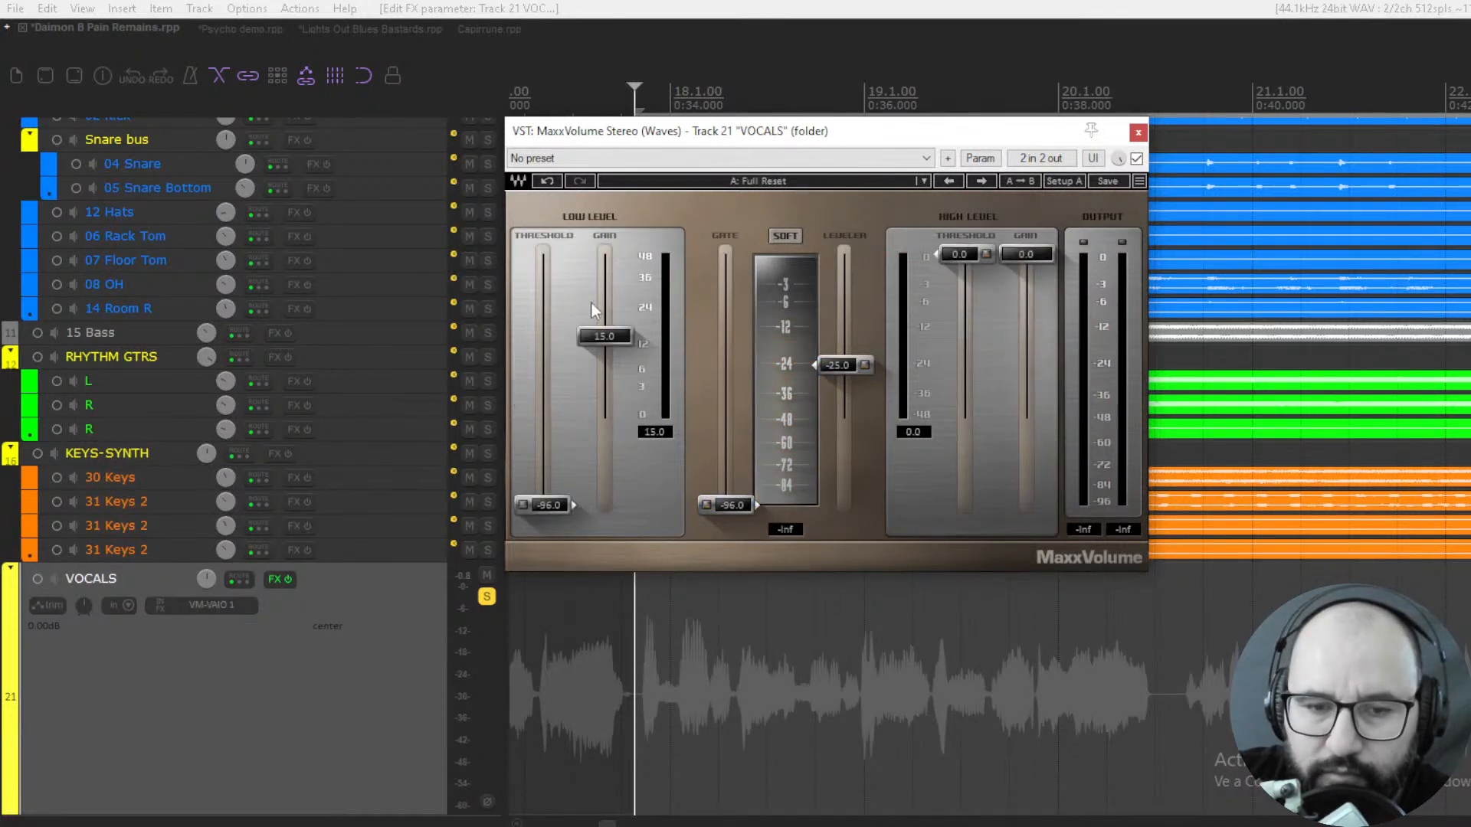
scroll(384, 360, "up", 3)
left_click(486, 131)
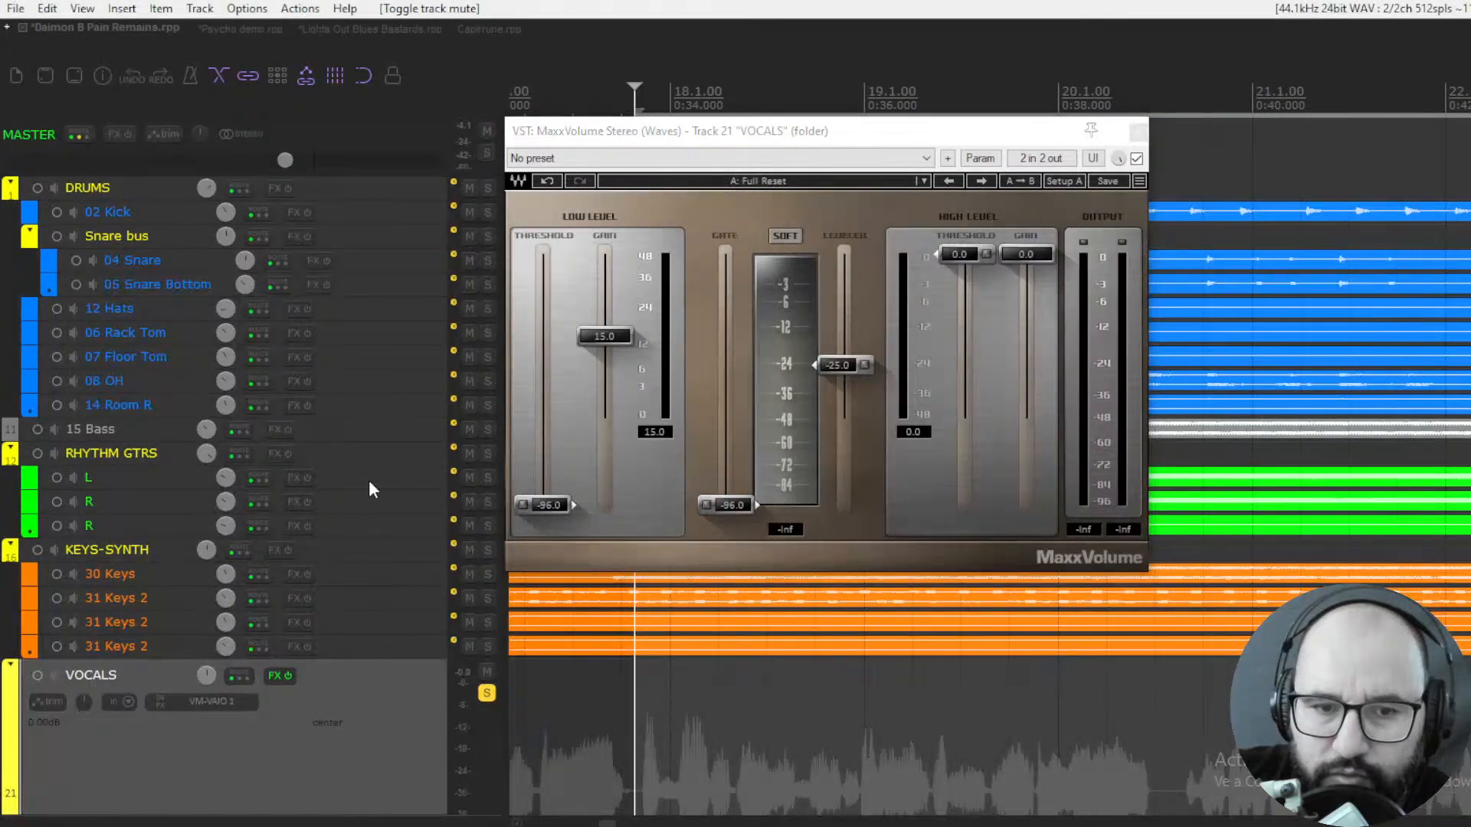
scroll(368, 480, "down", 4)
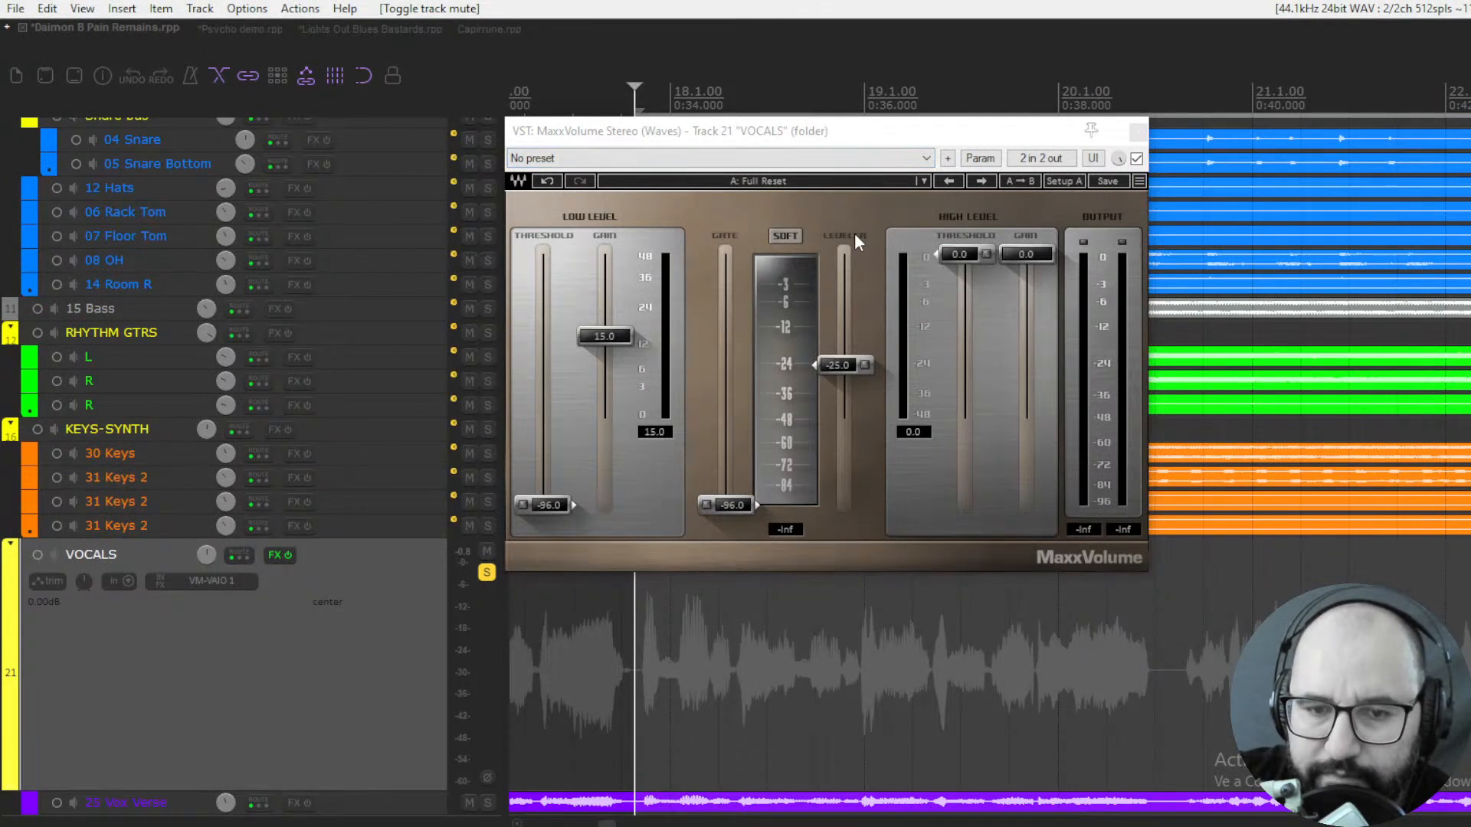
key("space")
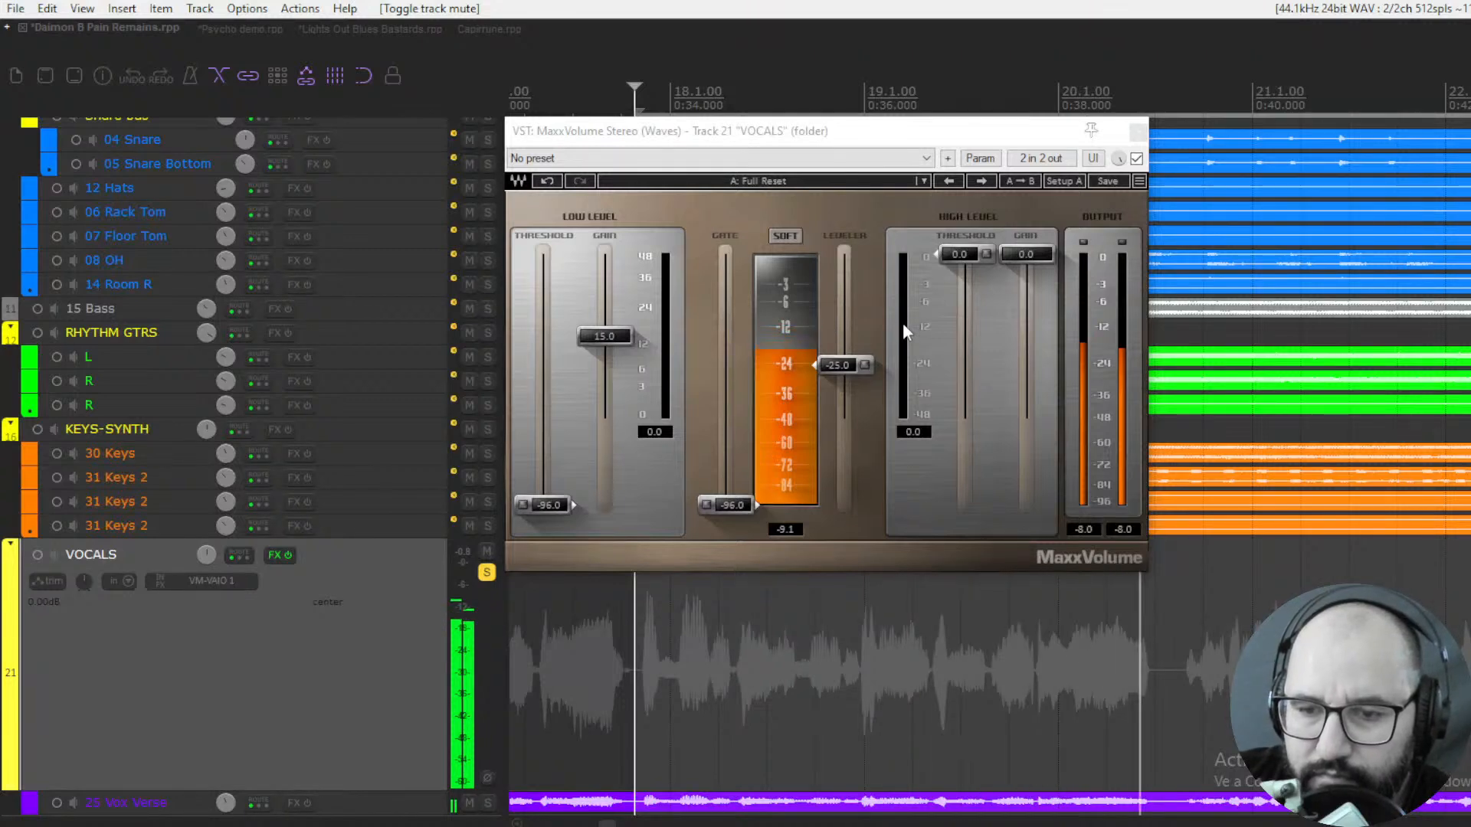
scroll(923, 661, "down", 3)
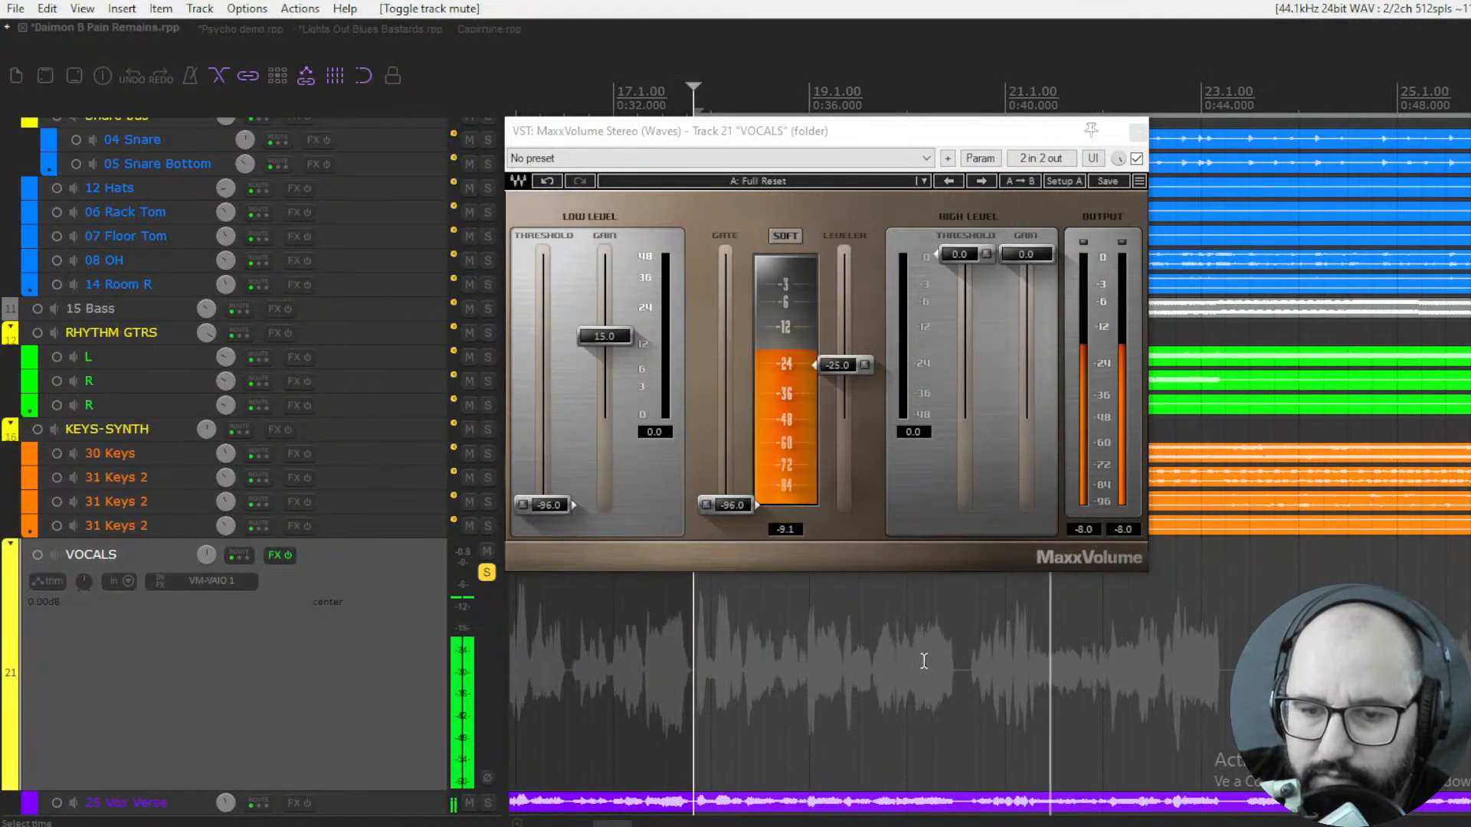
key("space")
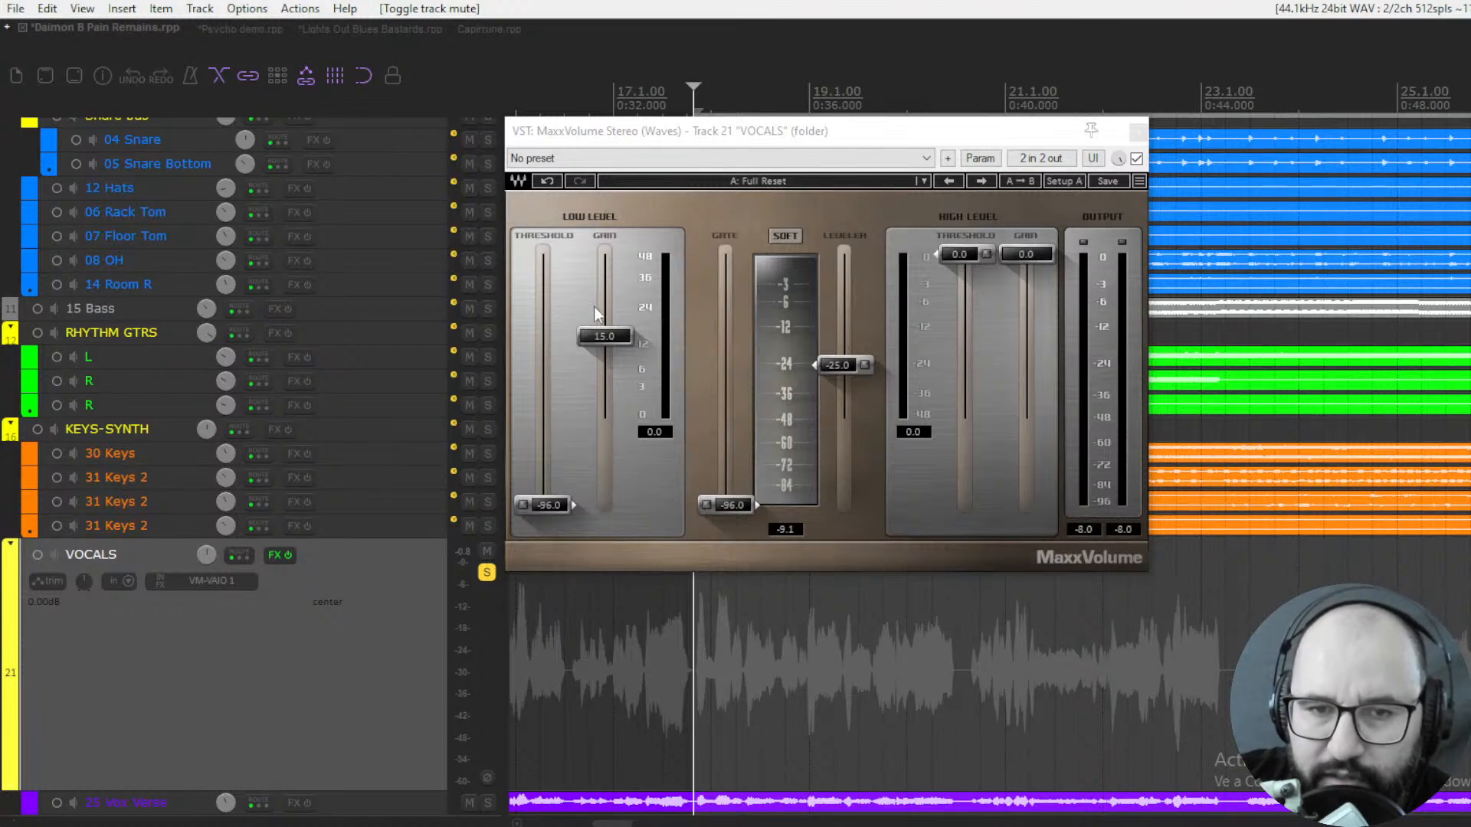
Activate the low-level section and the leveler, and set the leveler to -22.5 while auditioning the vocals
key("space")
left_click(522, 505)
key("space")
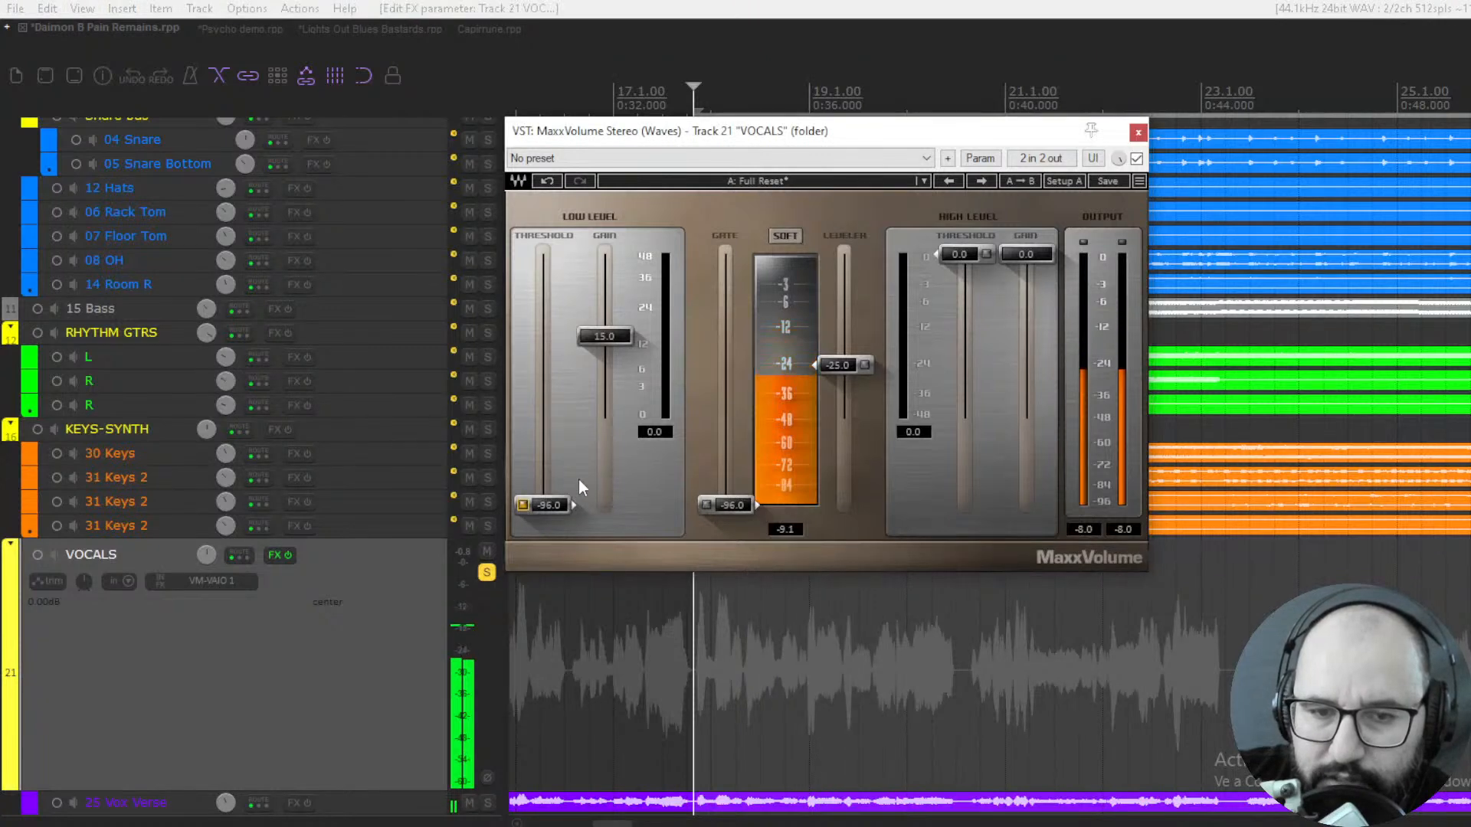
left_click(865, 364)
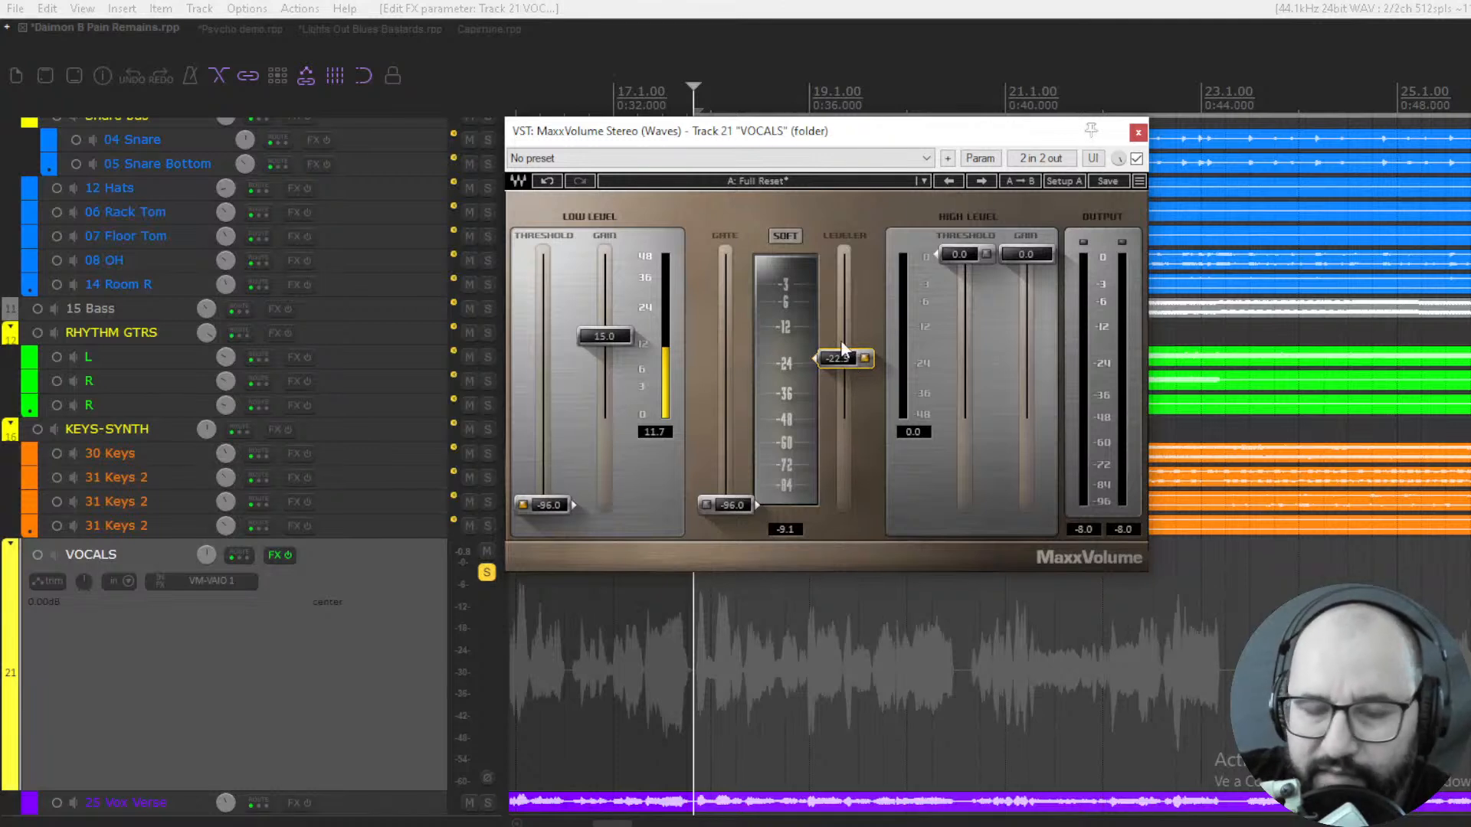
key("space")
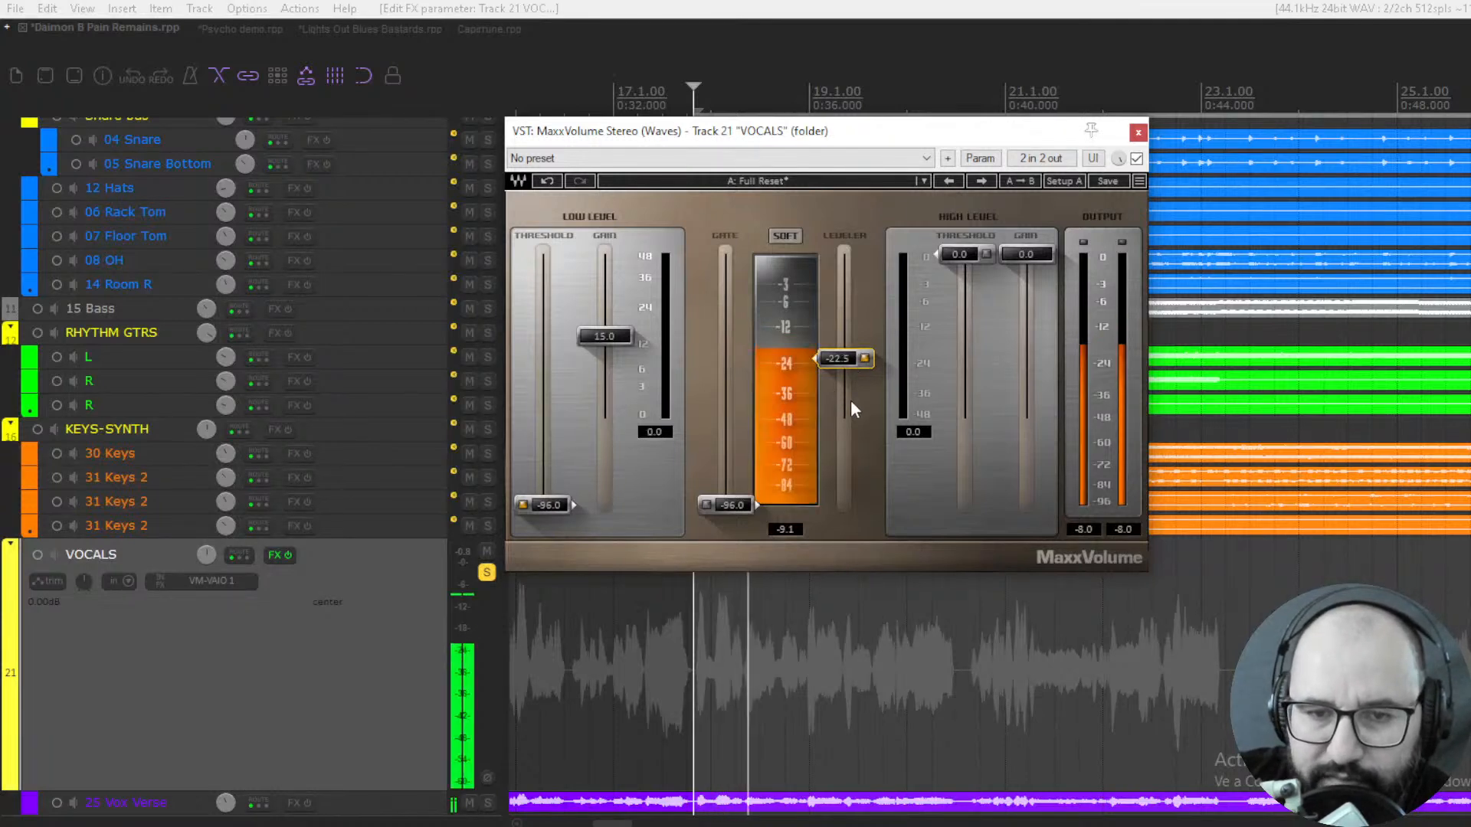
Set the low-level threshold to -15.6 and the leveler to -19.5, toggling the plugin's bypass to compare the sound
left_click_drag(545, 505, 545, 378)
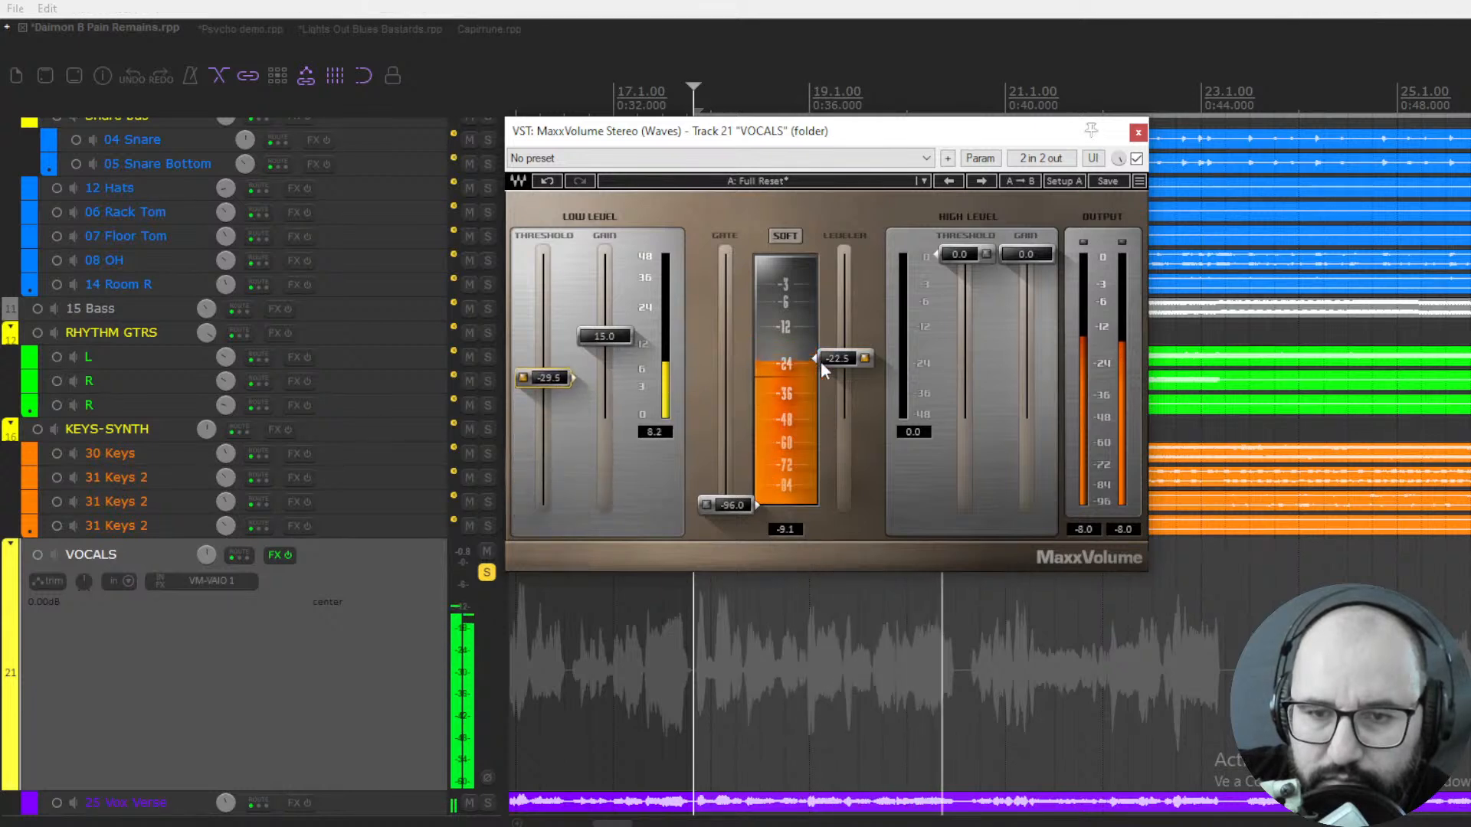
left_click_drag(844, 355, 843, 347)
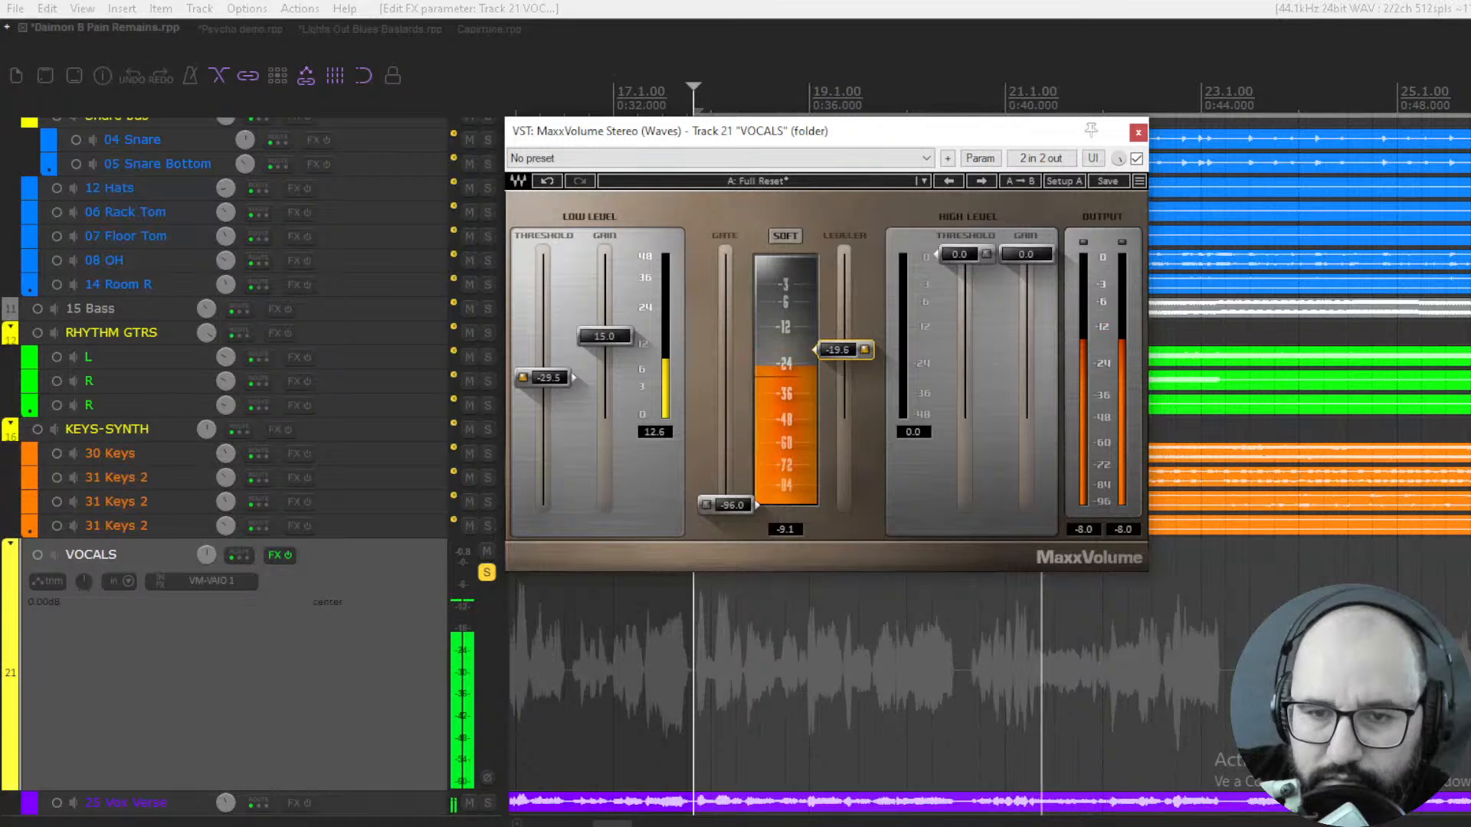
left_click(1136, 158)
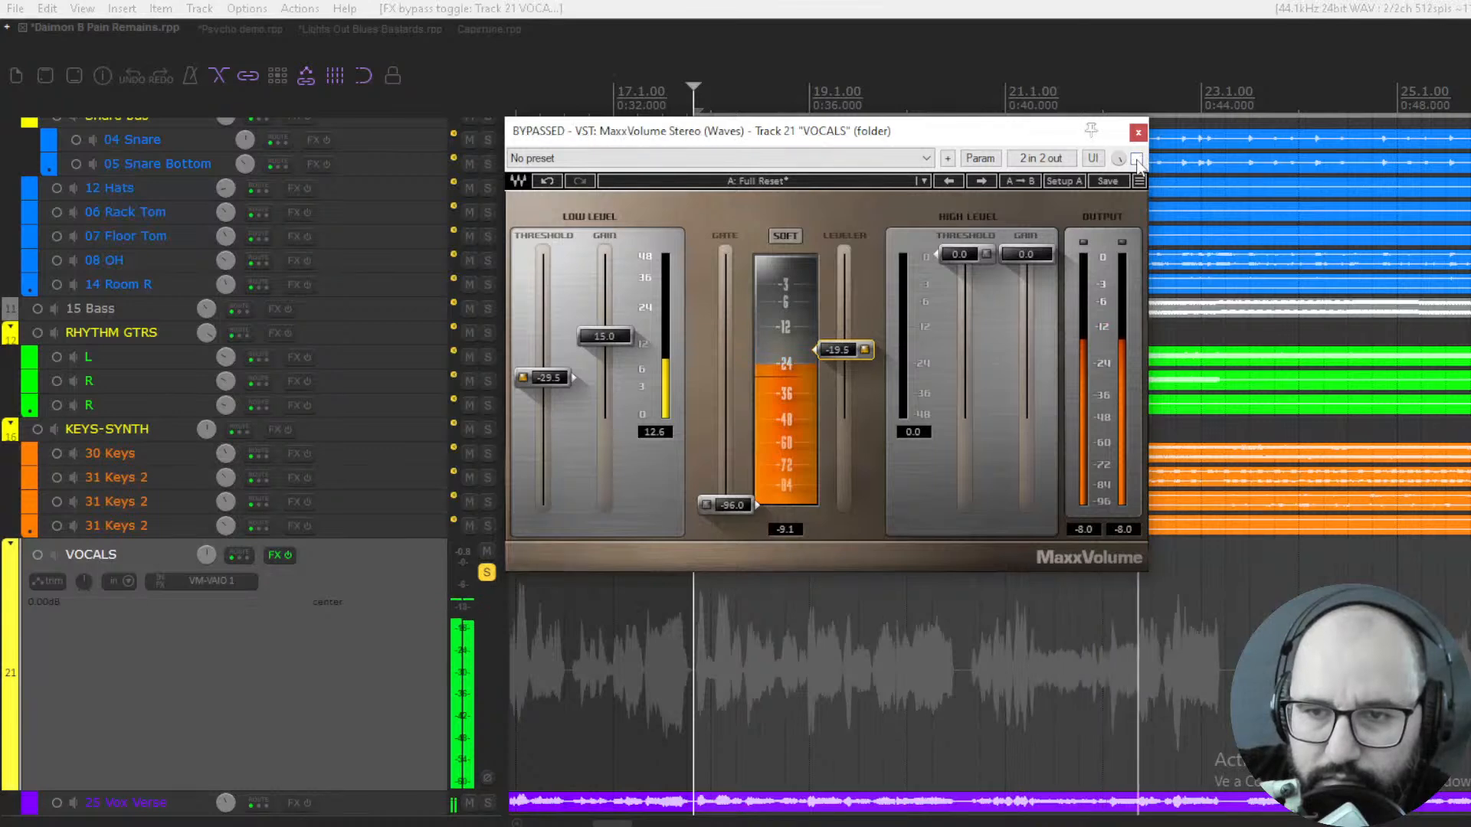
left_click(1136, 158)
left_click_drag(567, 379, 567, 338)
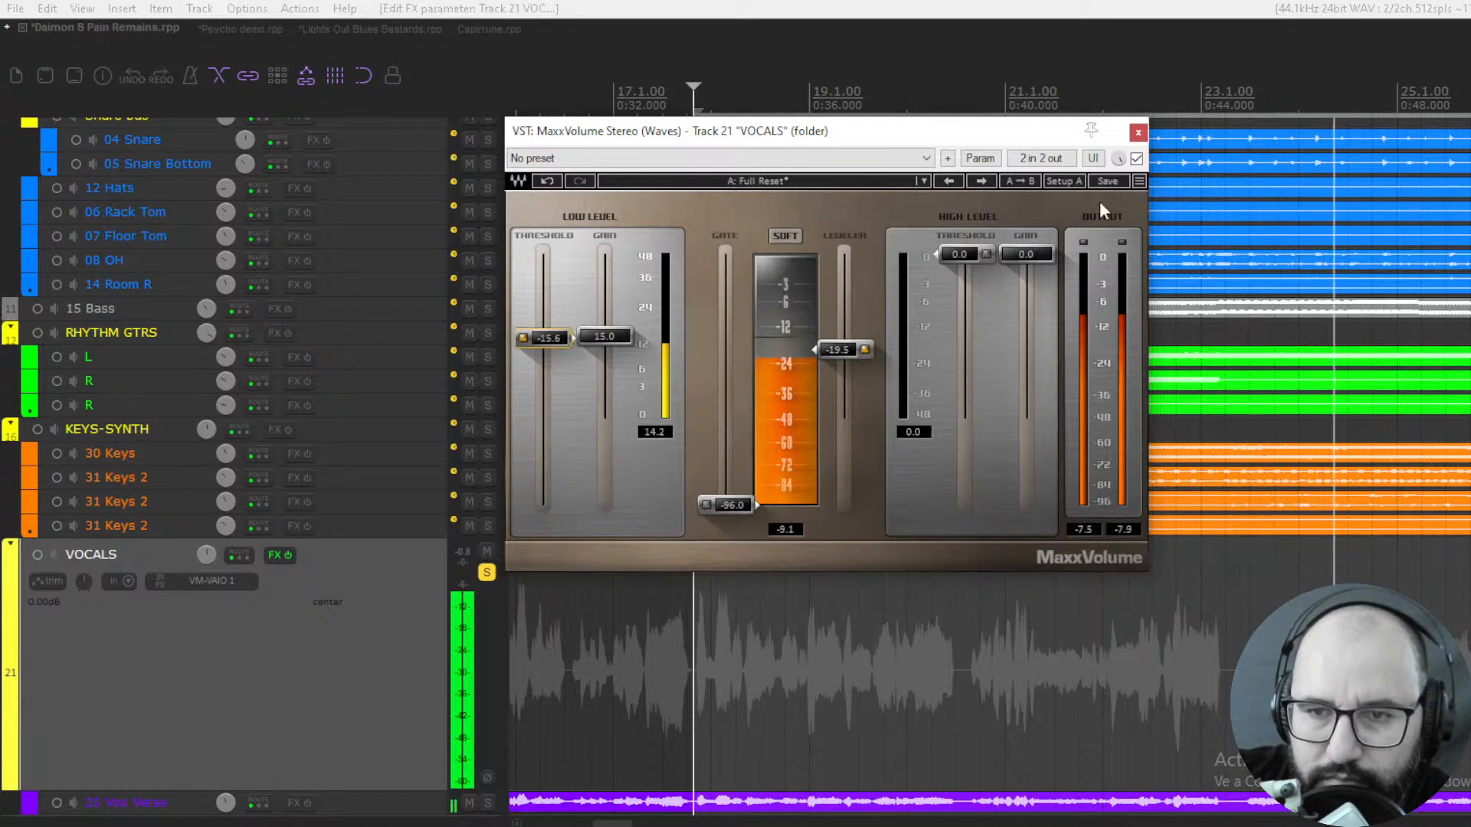
left_click(1136, 158)
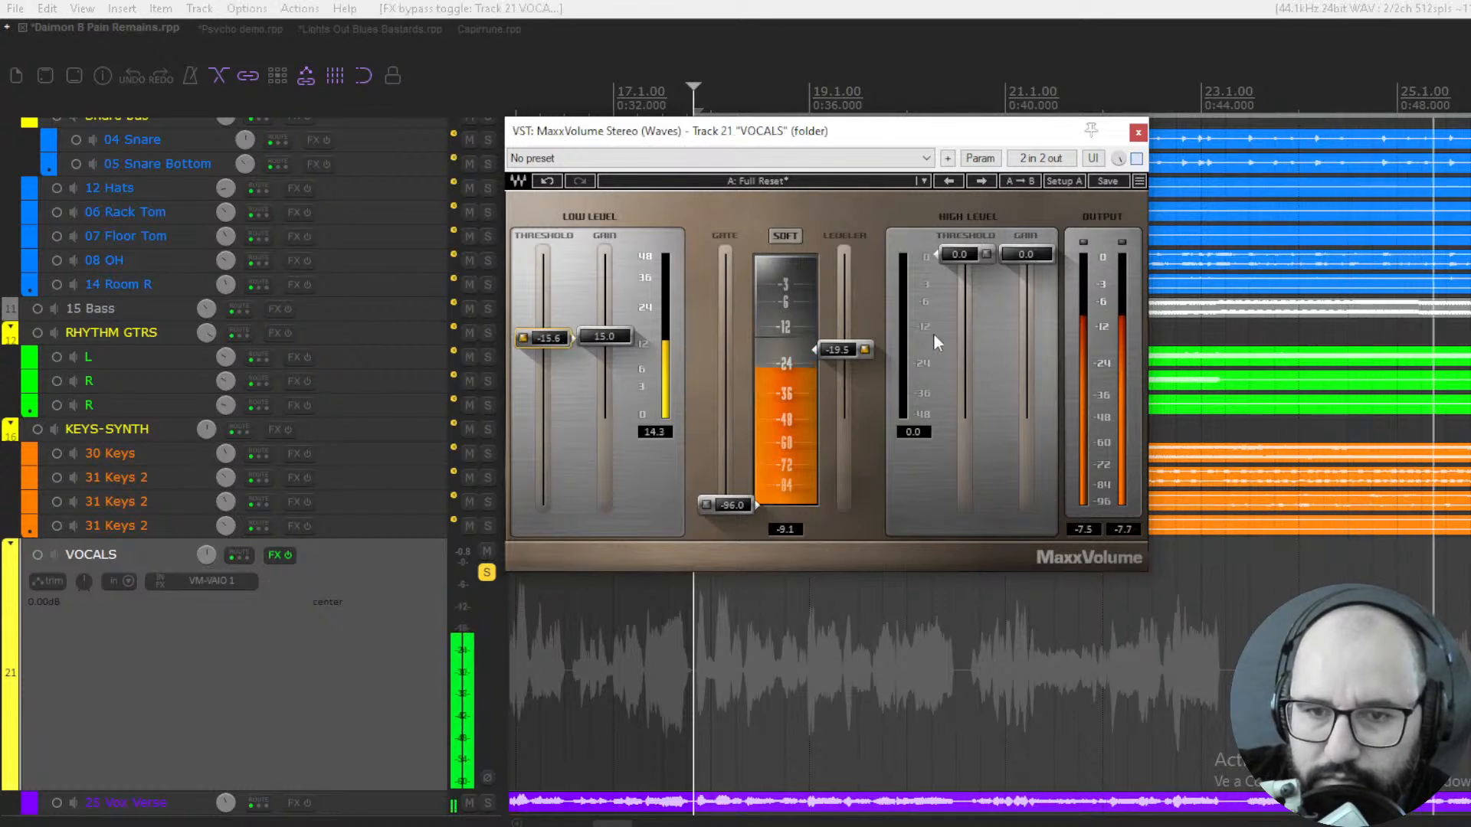
Set the leveler to -23.7 and the low-level gain to 12.9, toggling the plugin's bypass to compare the vocals during playback
left_click_drag(858, 356, 863, 363)
left_click_drag(605, 337, 604, 342)
left_click(1136, 158)
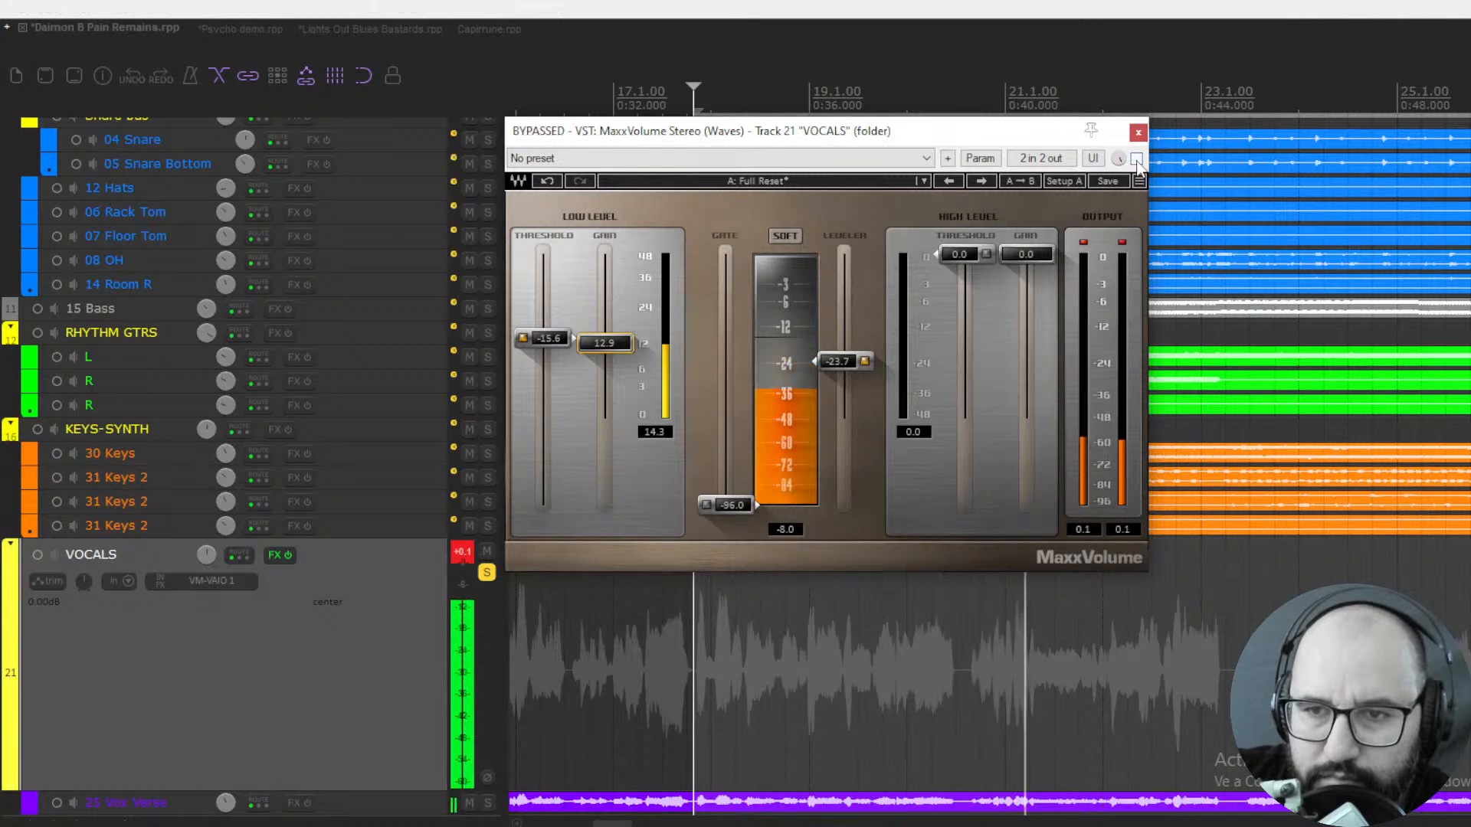
left_click(1136, 158)
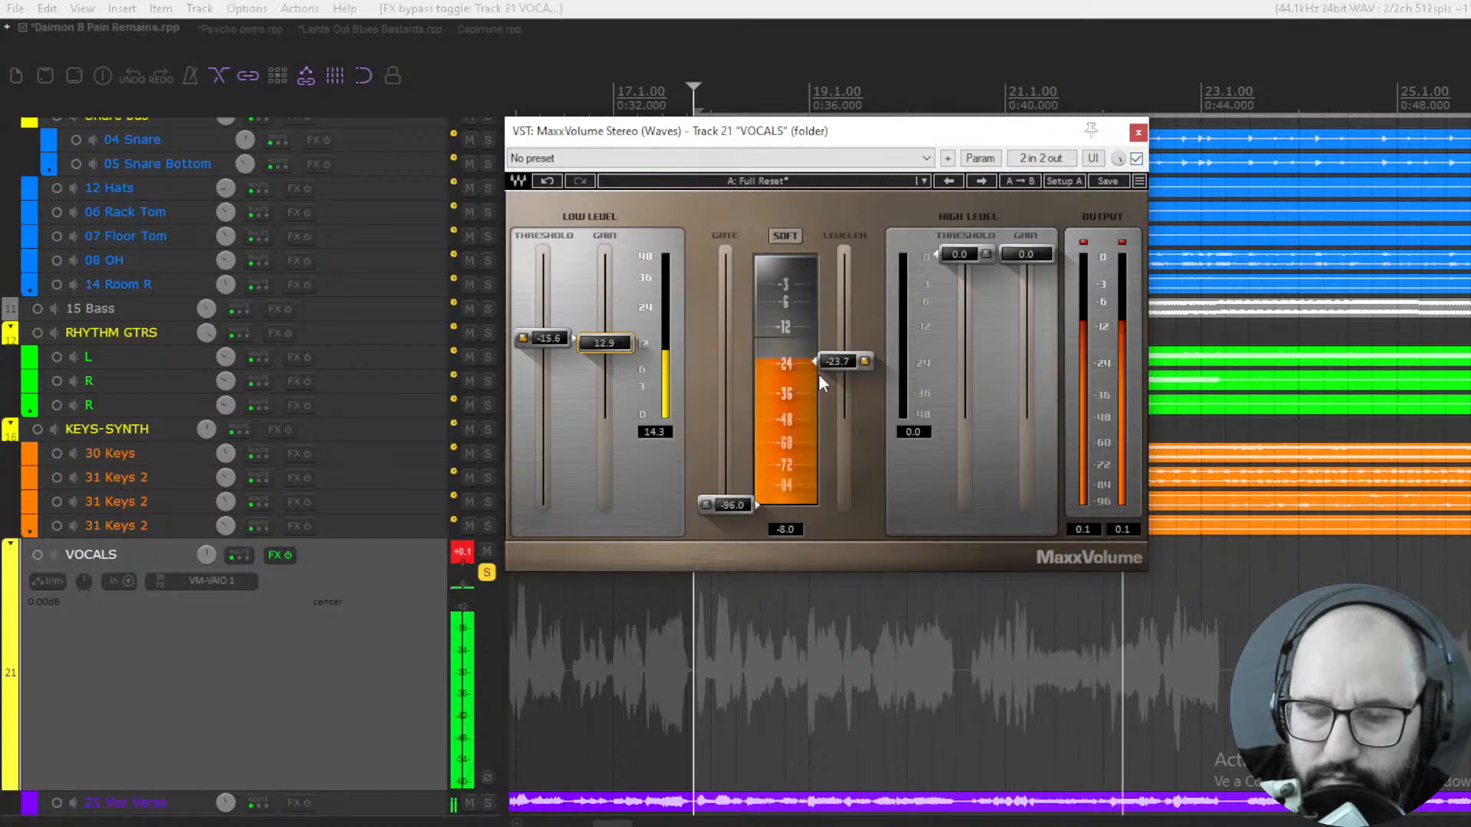
key("space")
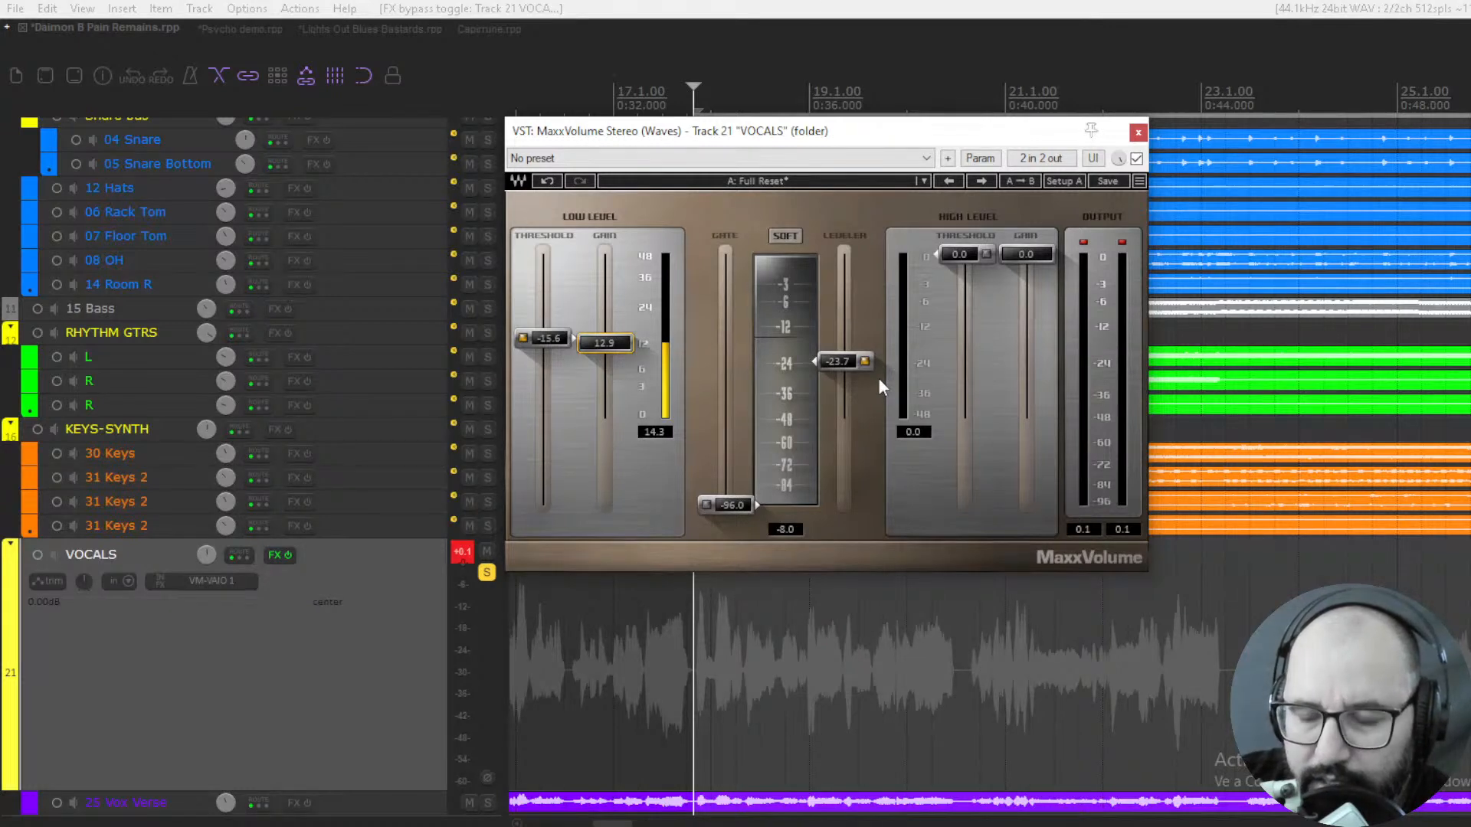
Play the vocals again and toggle MaxxVolume's bypass to compare the processed and unprocessed sound
key("space")
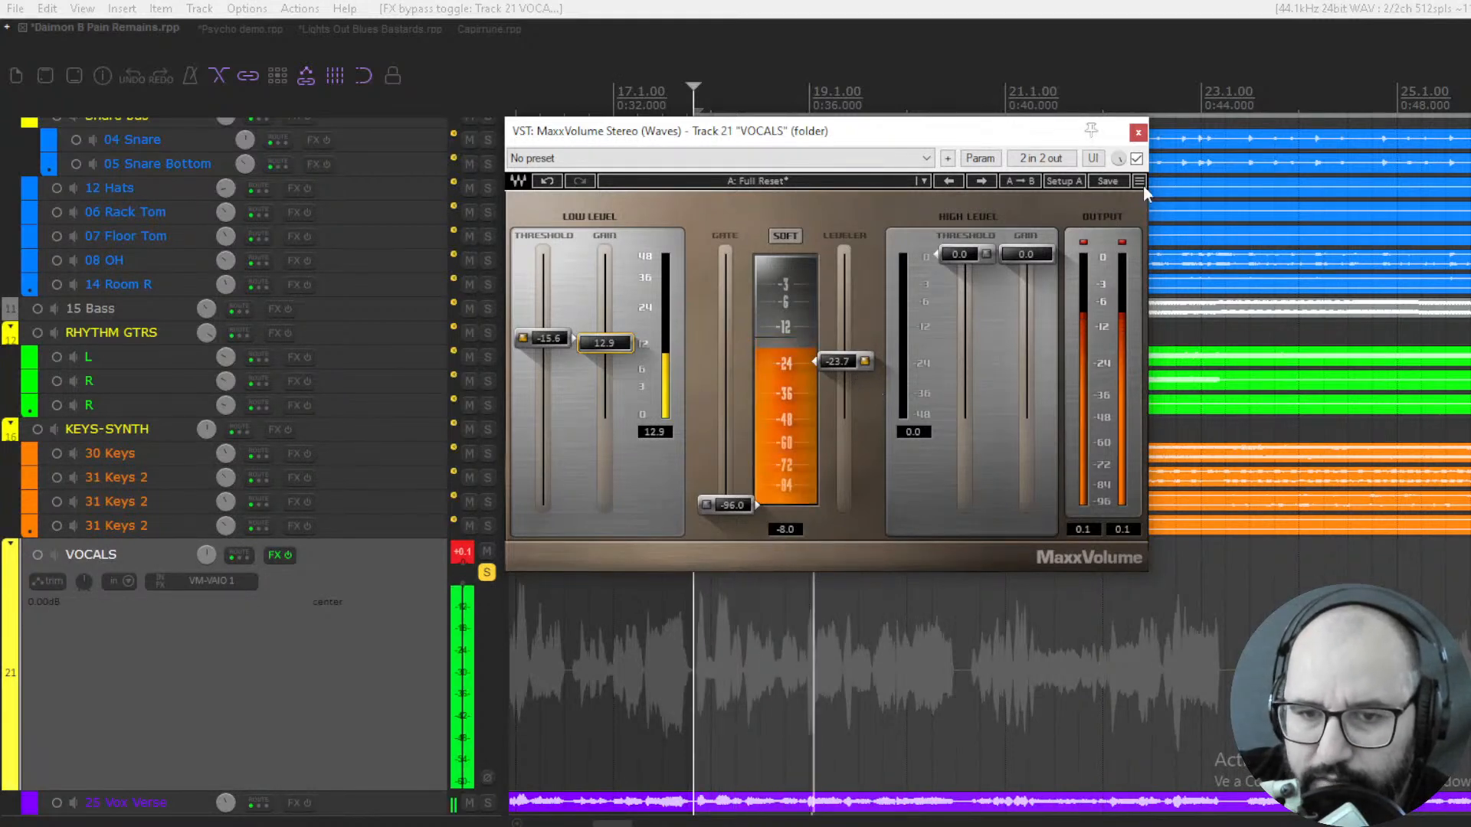
left_click(1123, 159)
left_click(1137, 159)
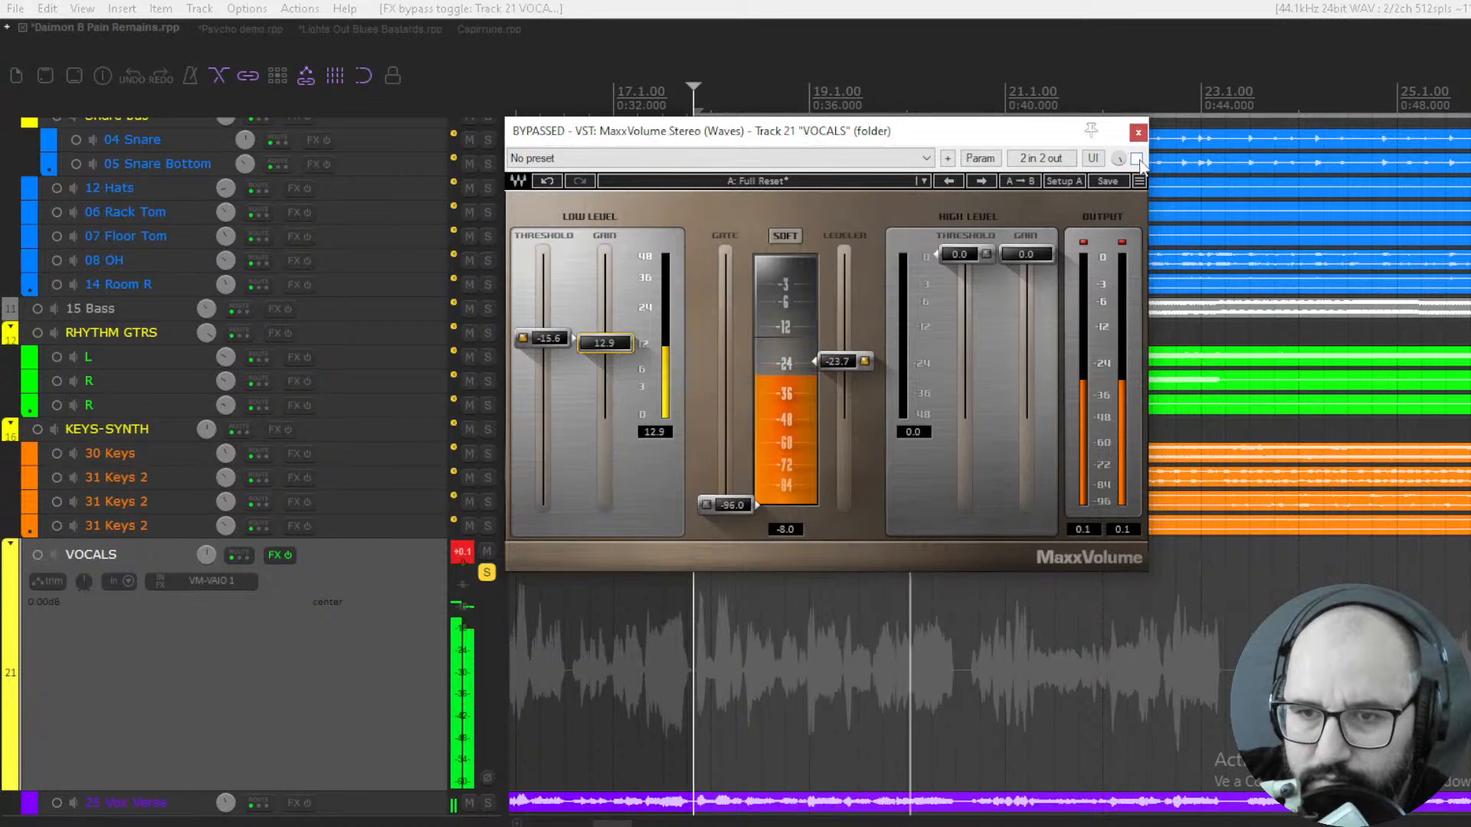
left_click(1137, 160)
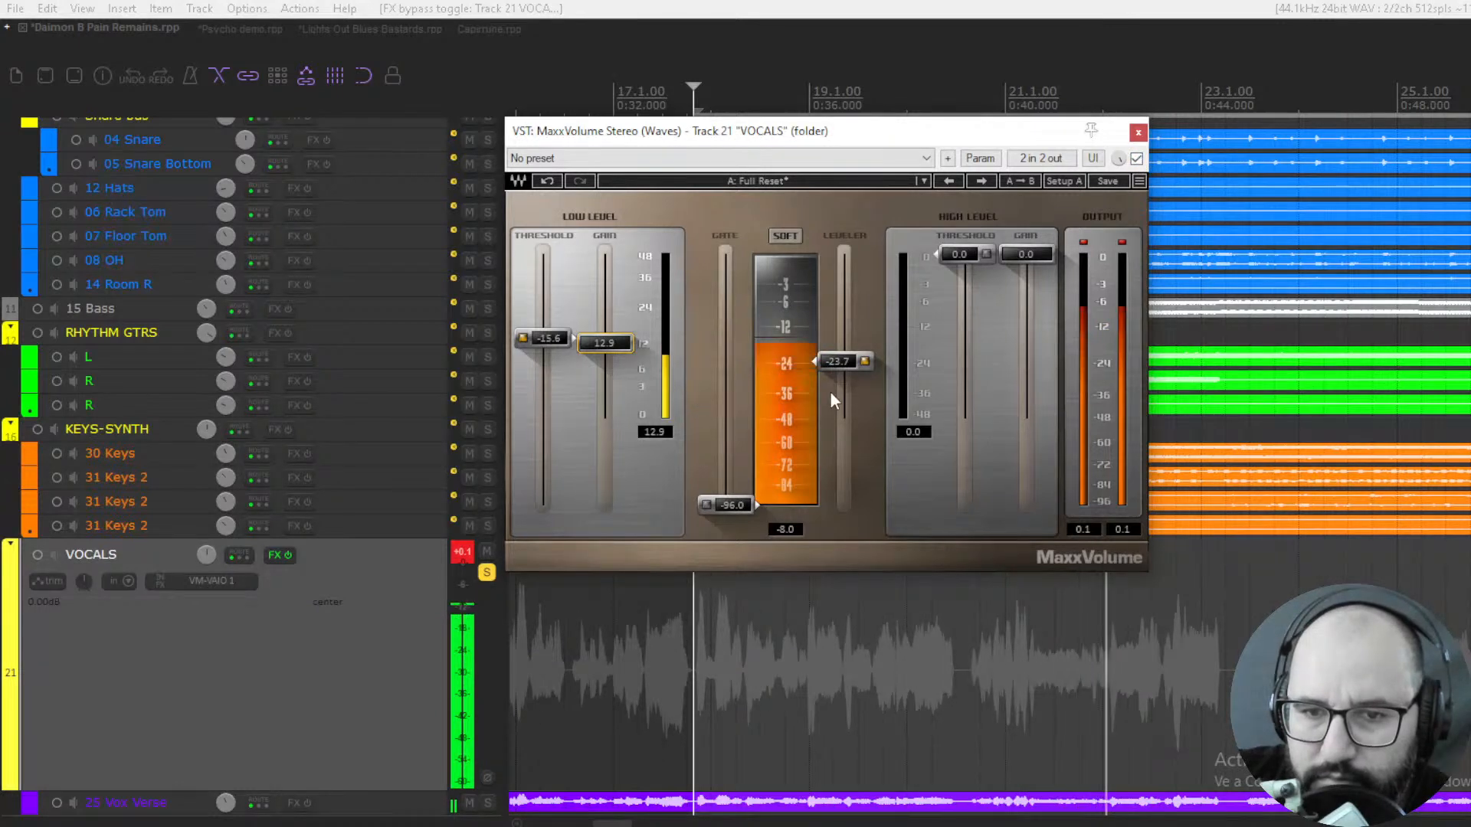
key("space")
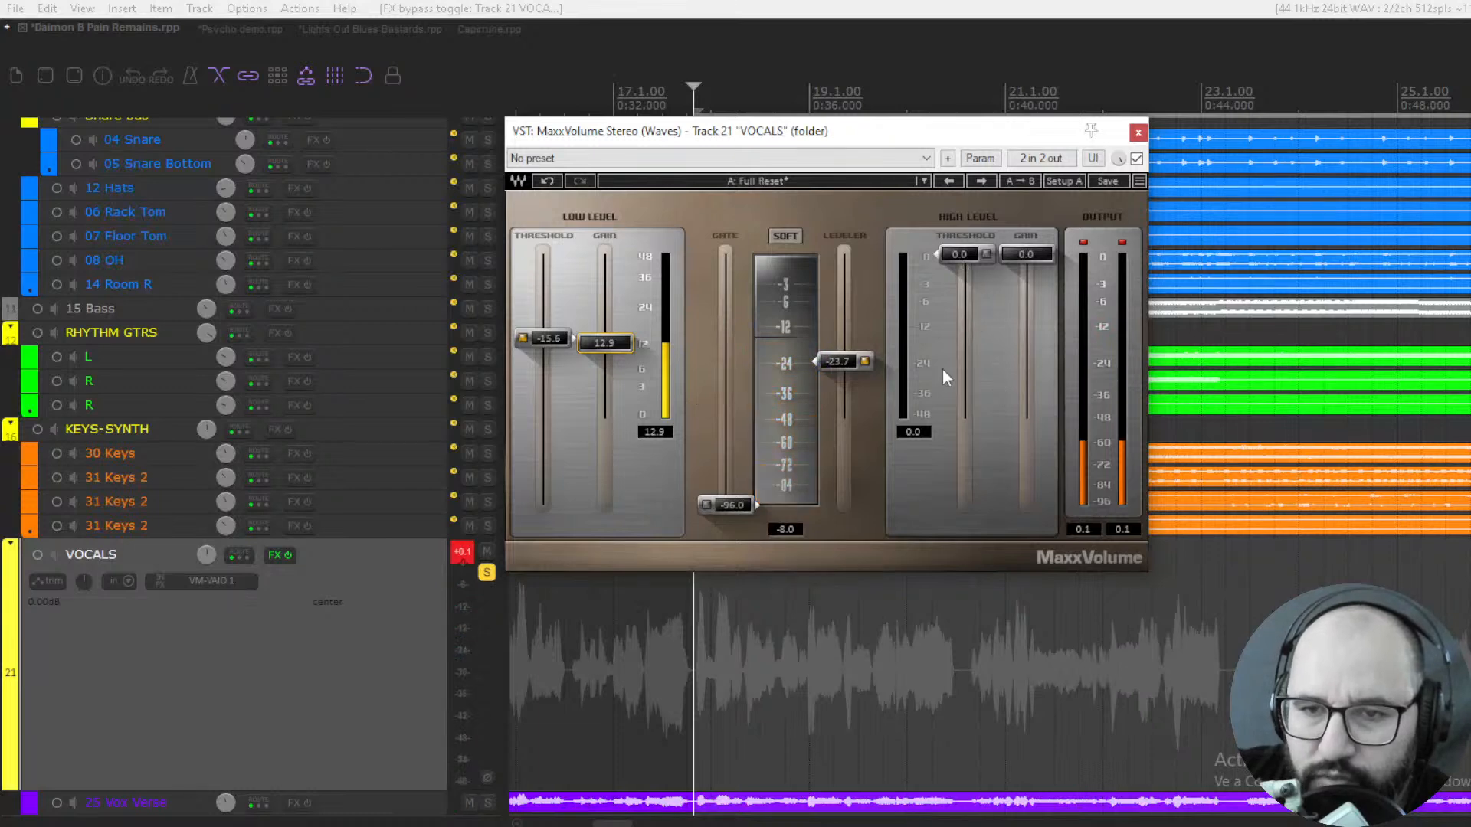
Set the high-level threshold to -18.5 and the high-level gain to -6.2 during playback, comparing against the bypassed sound
key("space")
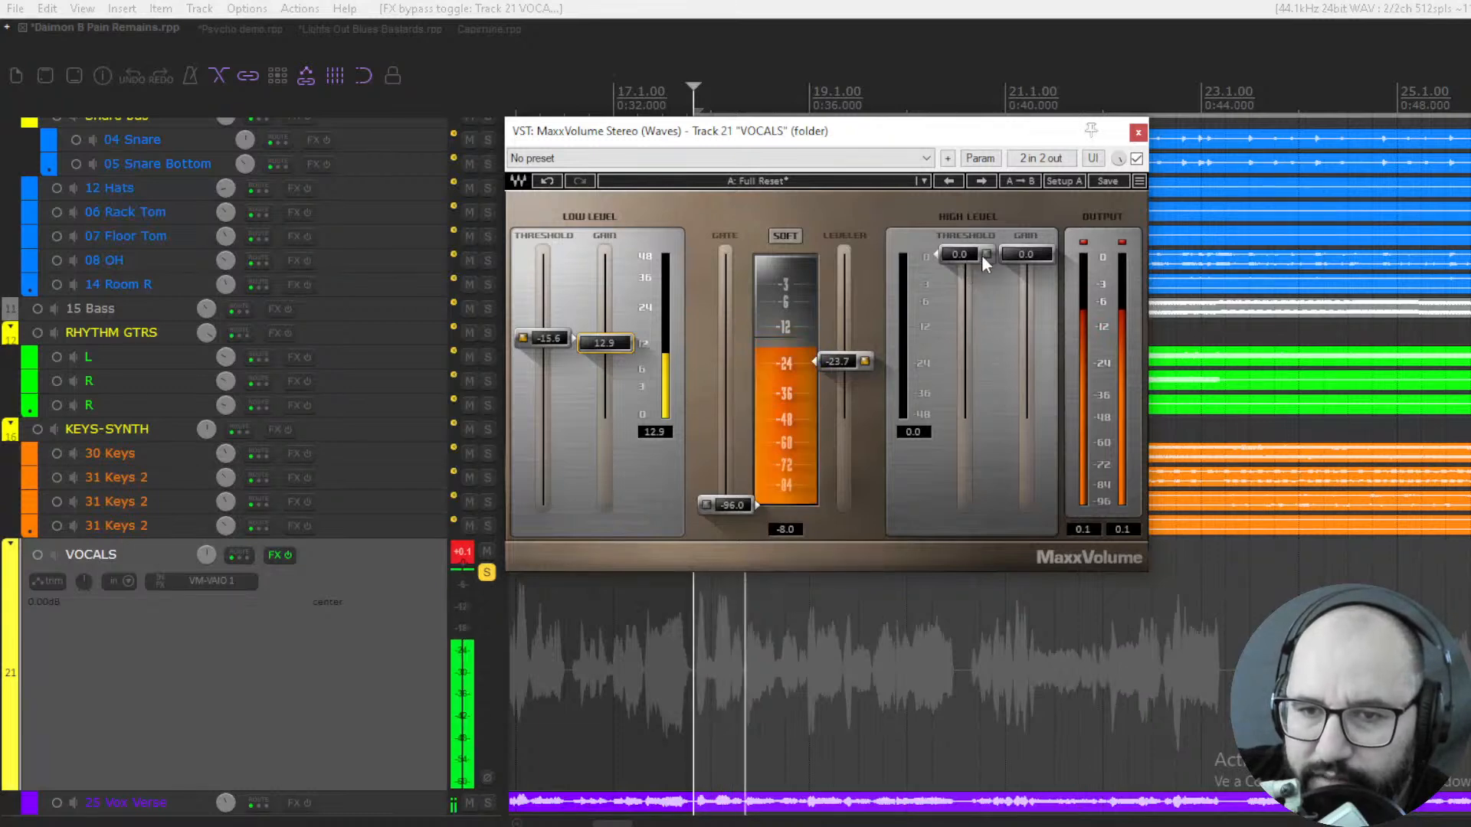
left_click_drag(968, 261, 967, 327)
left_click_drag(1028, 258, 966, 347)
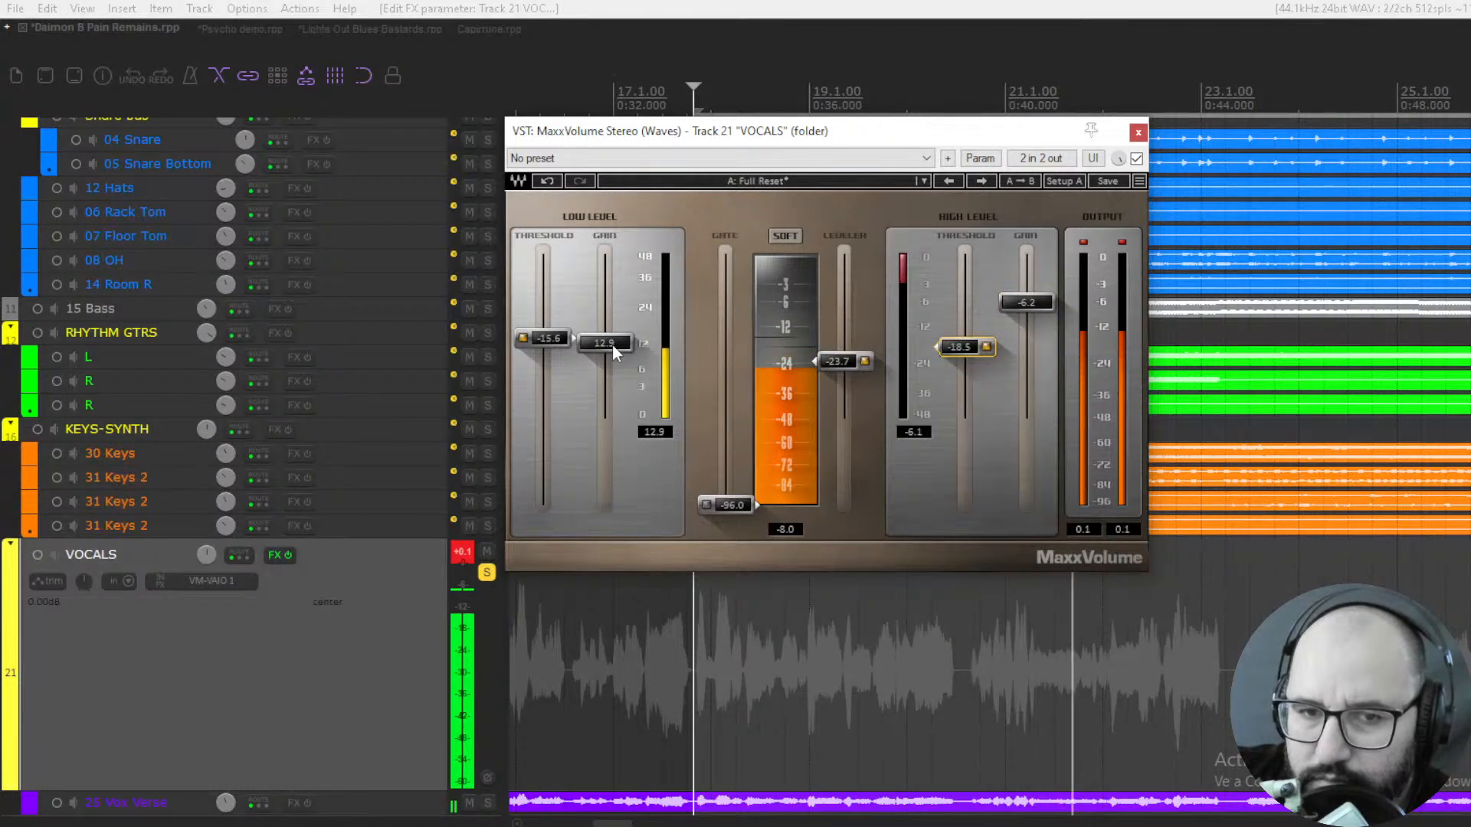
left_click(1136, 159)
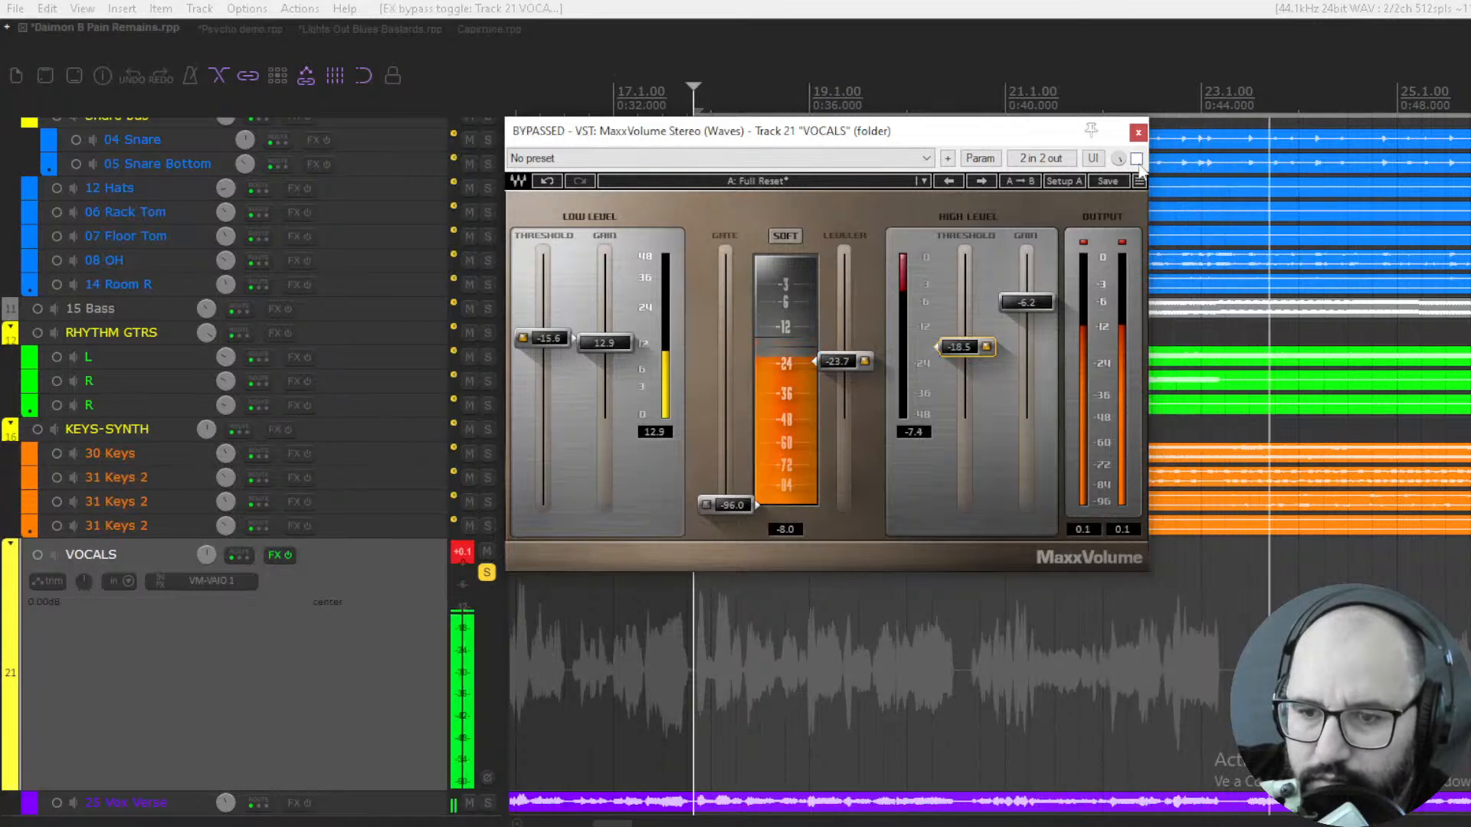
left_click(1136, 158)
Set the high-level gain to -6.0 and replay the vocals, toggling MaxxVolume's bypass to compare
left_click_drag(1028, 303, 1028, 305)
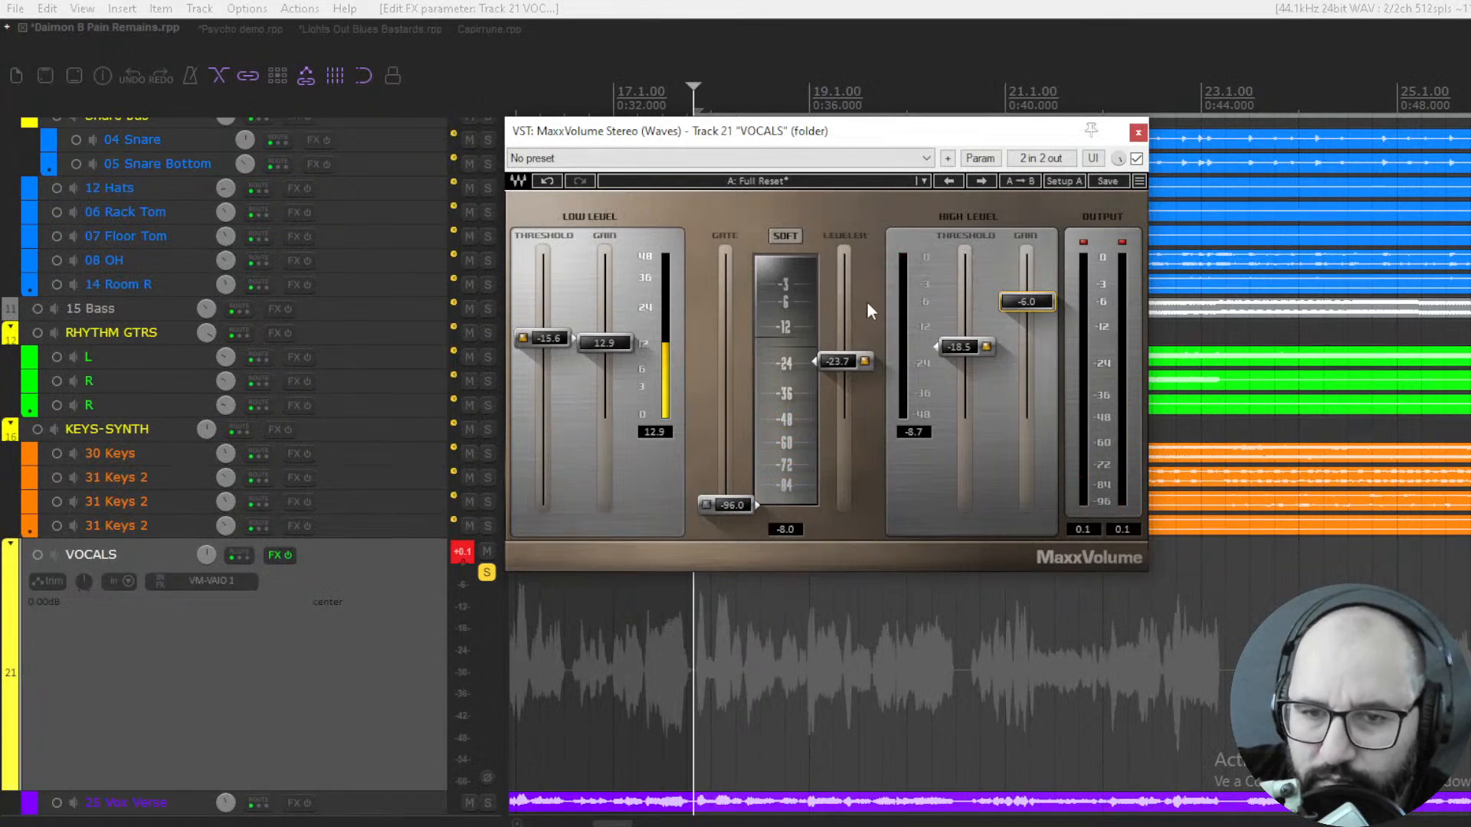
key("space")
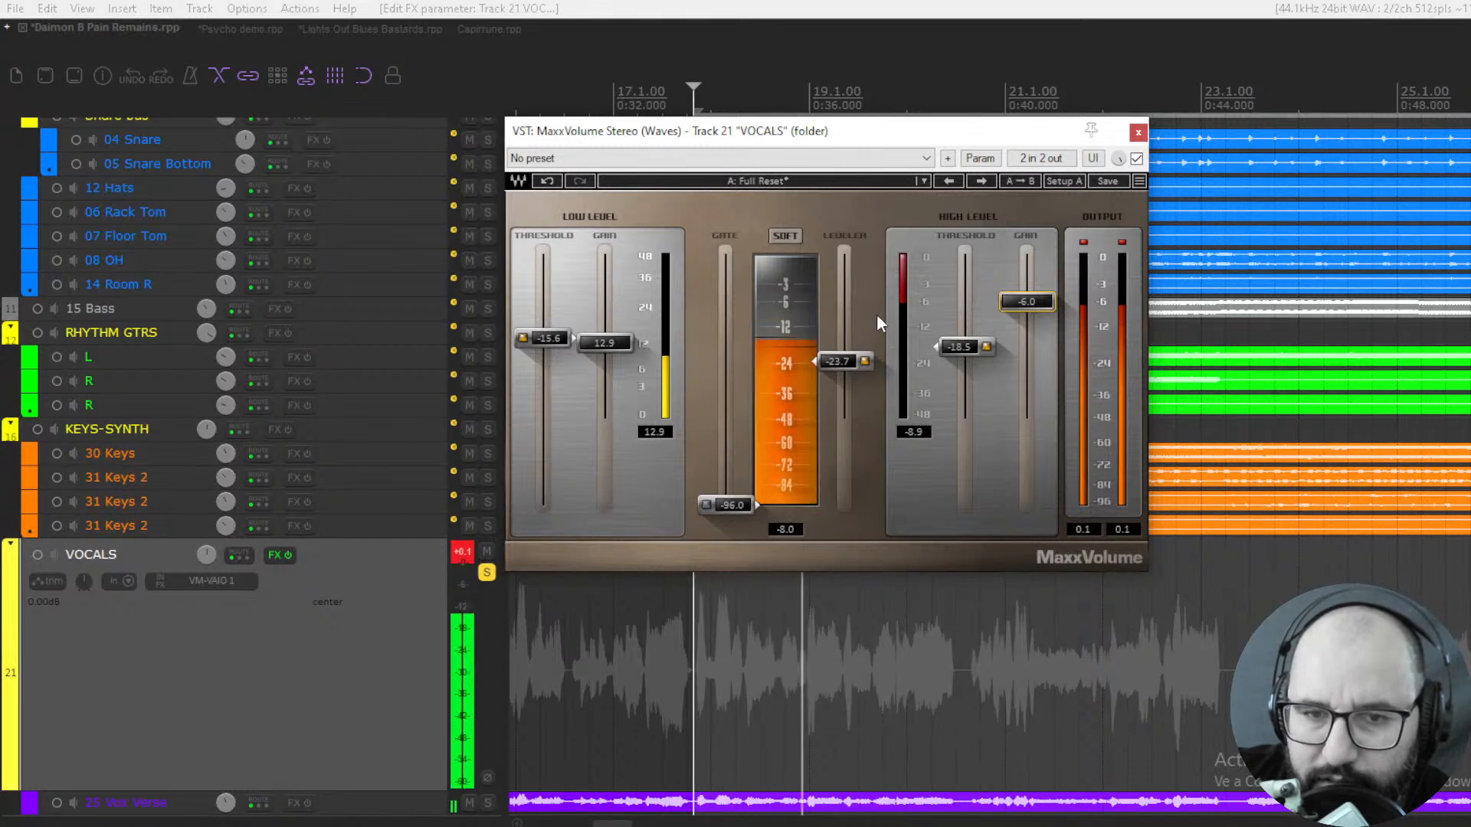
key("space")
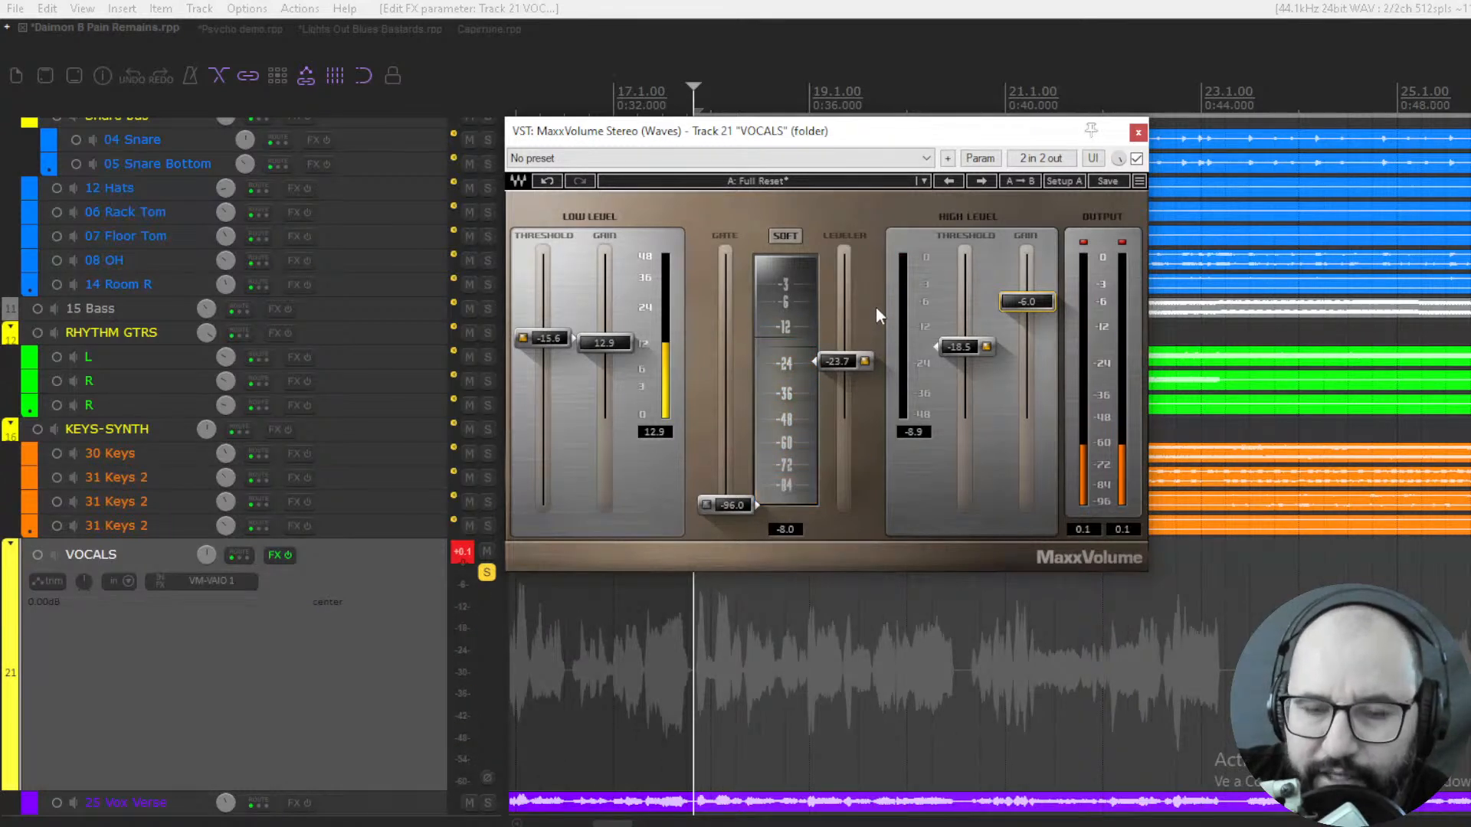
key("space")
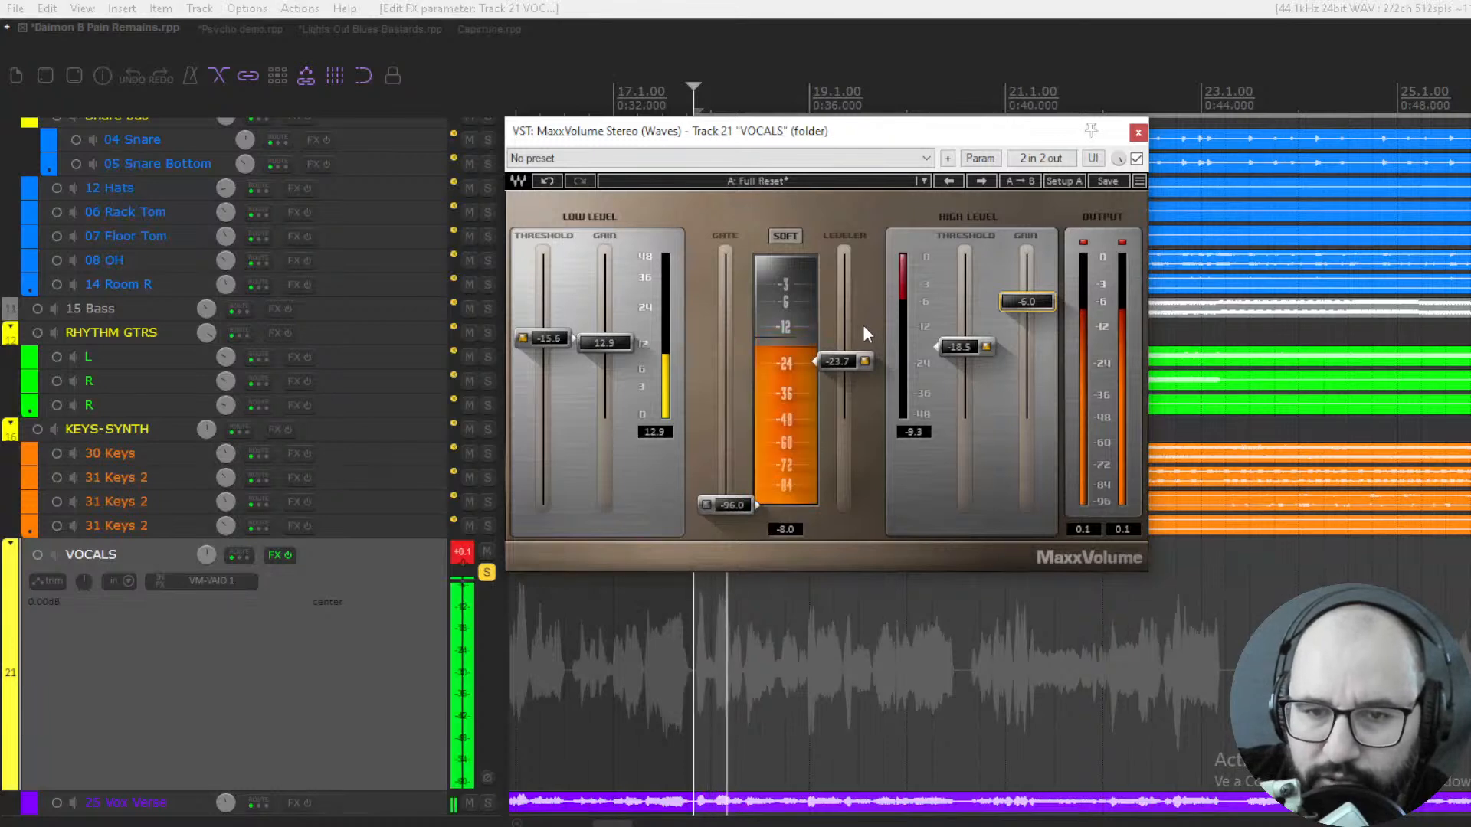
left_click(1137, 158)
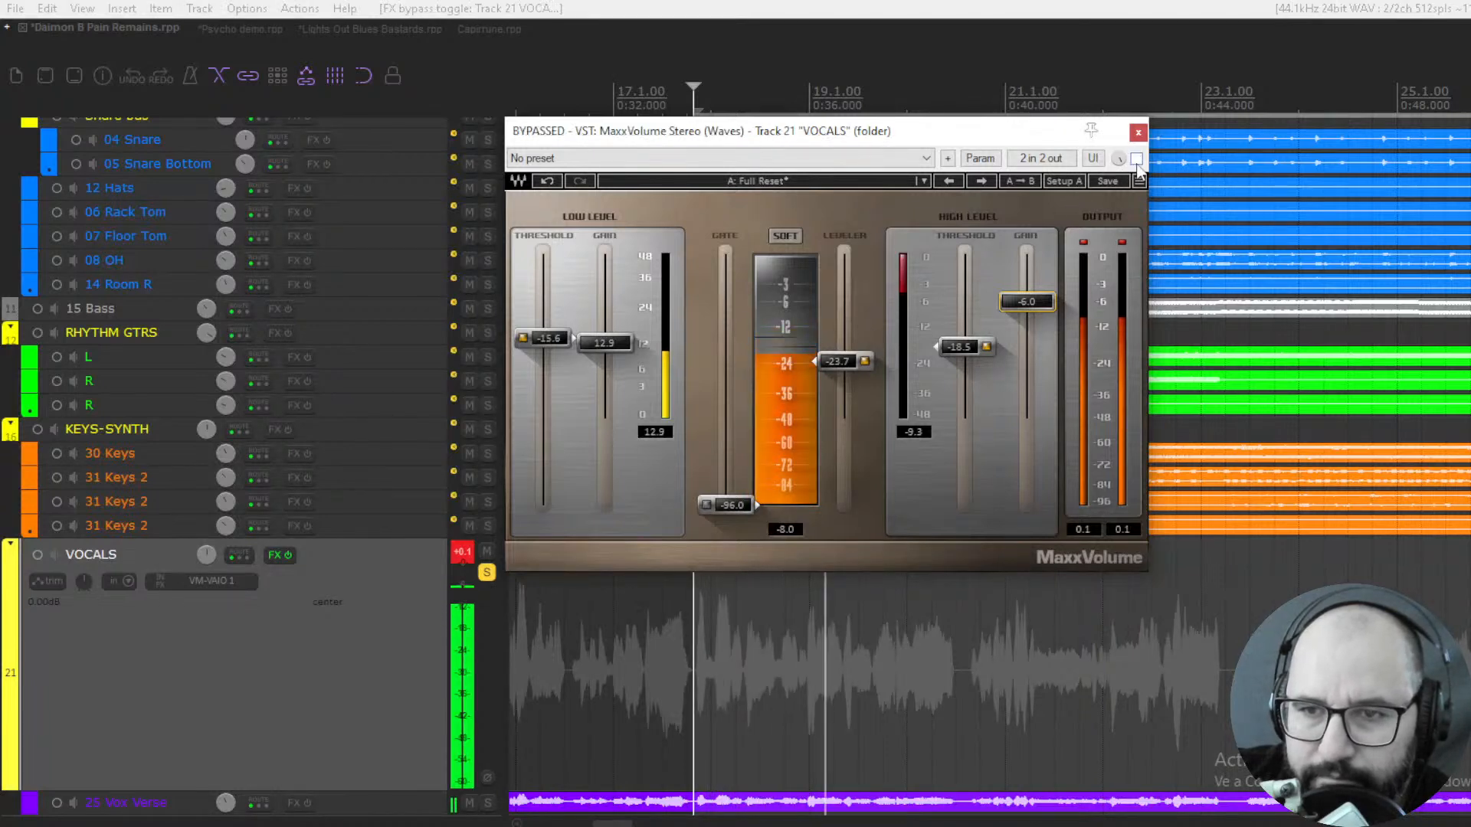
left_click(1137, 160)
Lower the high-level gain to -6.9 and then to -7.7, clearing the VOCALS track's peak indicator
left_click_drag(1028, 305, 1033, 312)
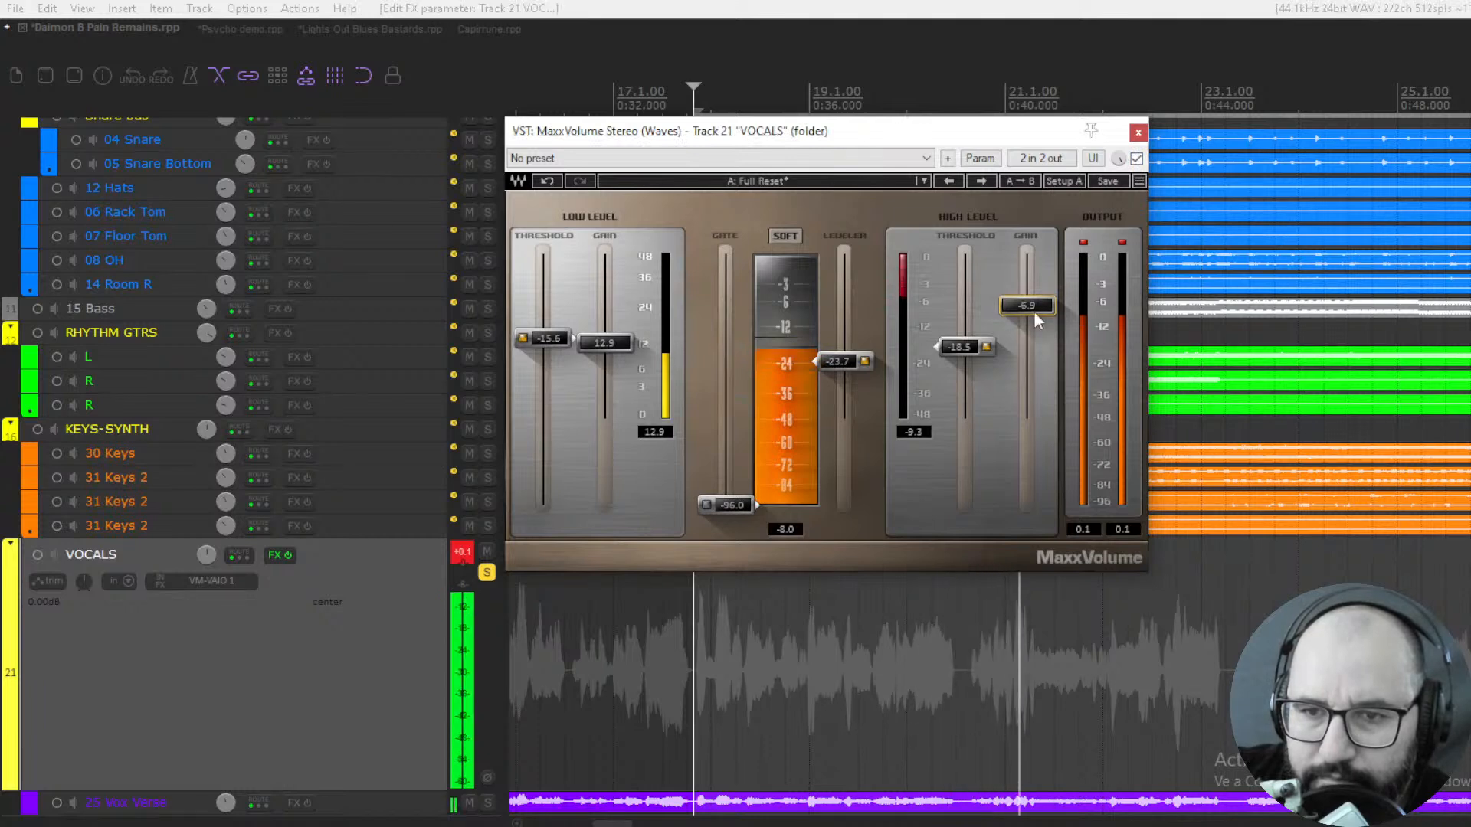
left_click(463, 552)
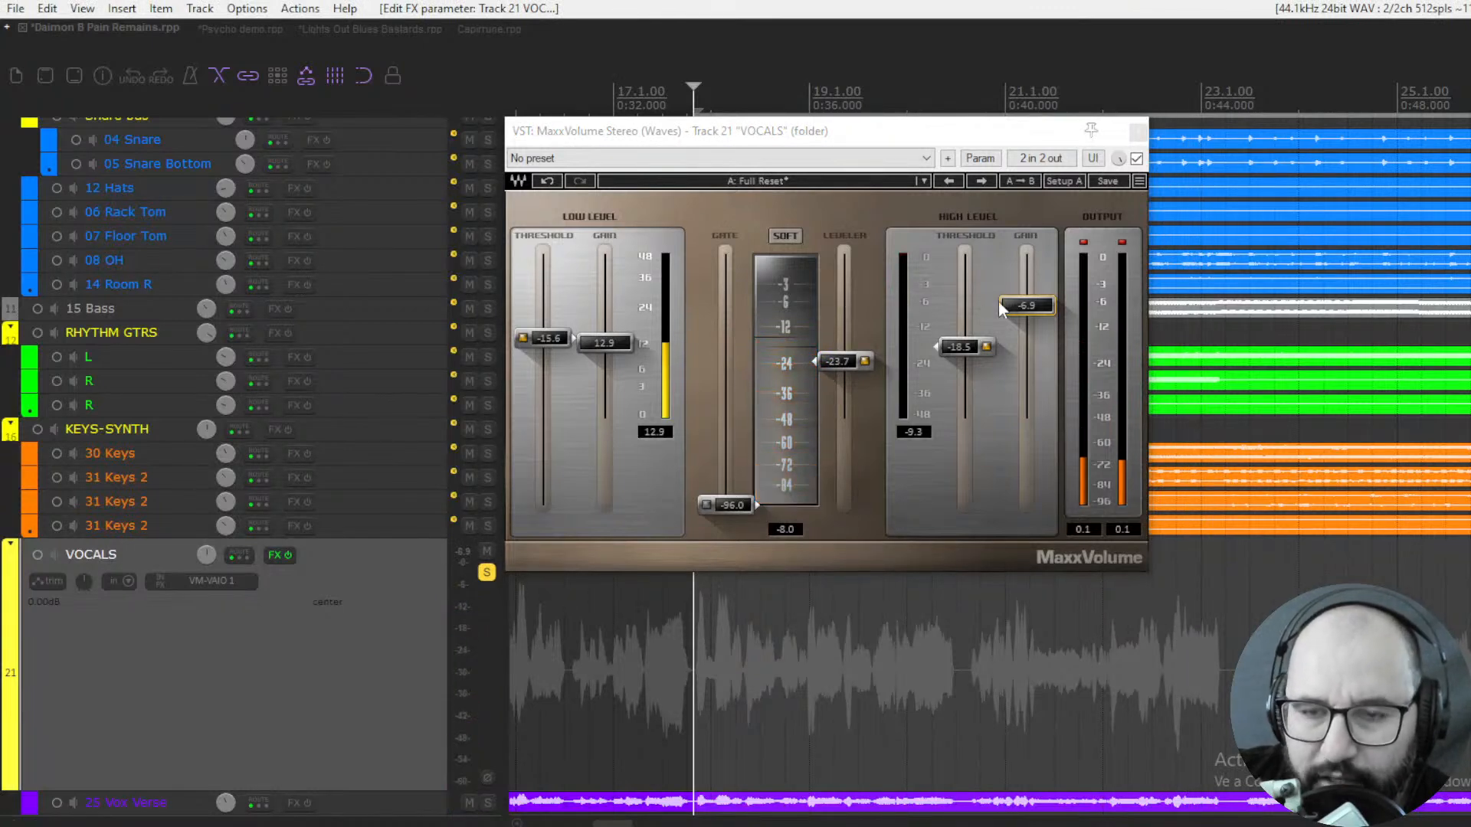
left_click_drag(1024, 309, 1022, 311)
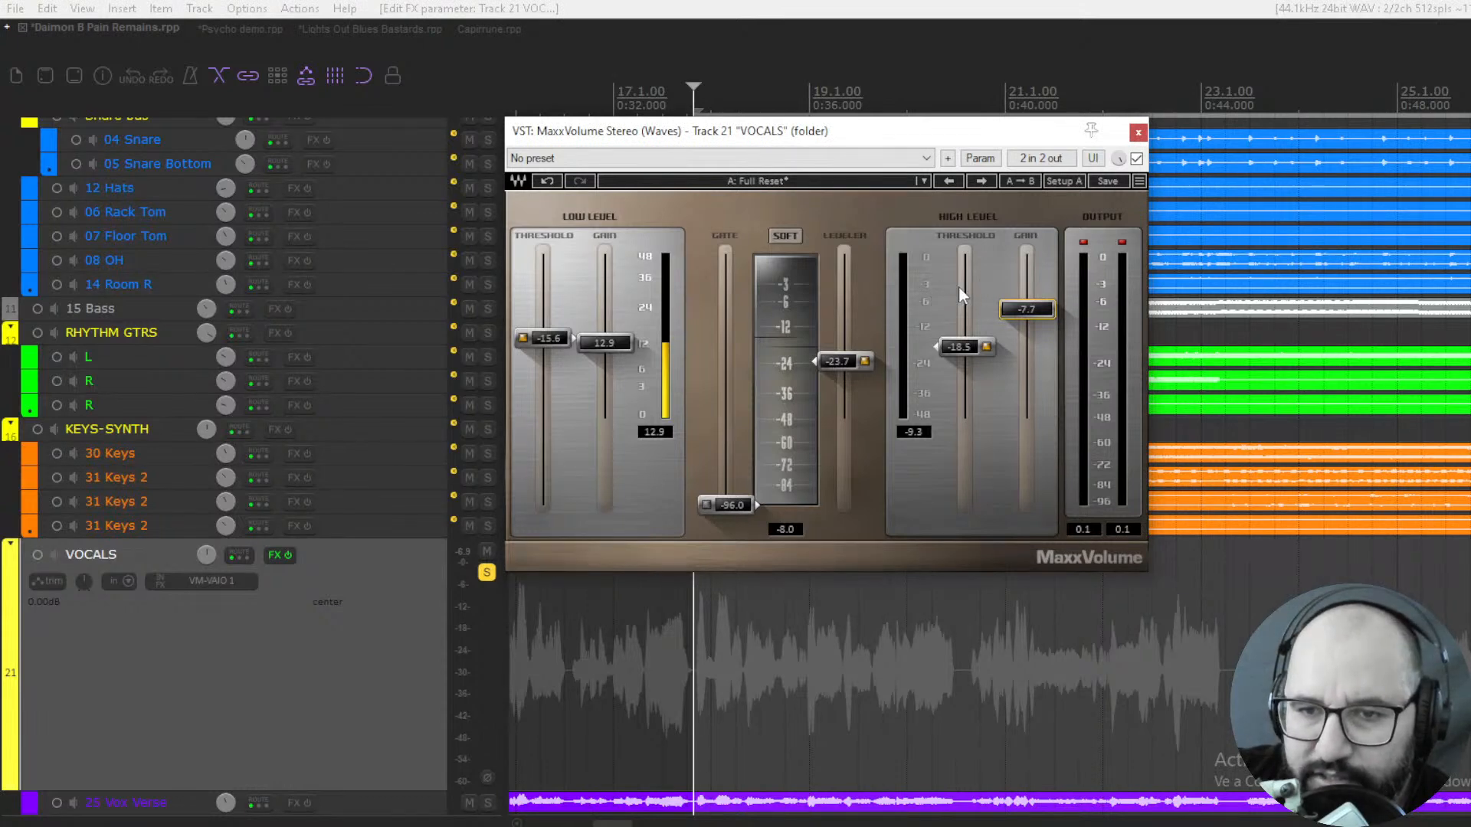
Set the leveler to -20.8 and the high-level gain to -6.4 while playing the vocals
key("space")
left_click_drag(868, 361, 867, 354)
left_click_drag(1008, 308, 1008, 302)
key("space")
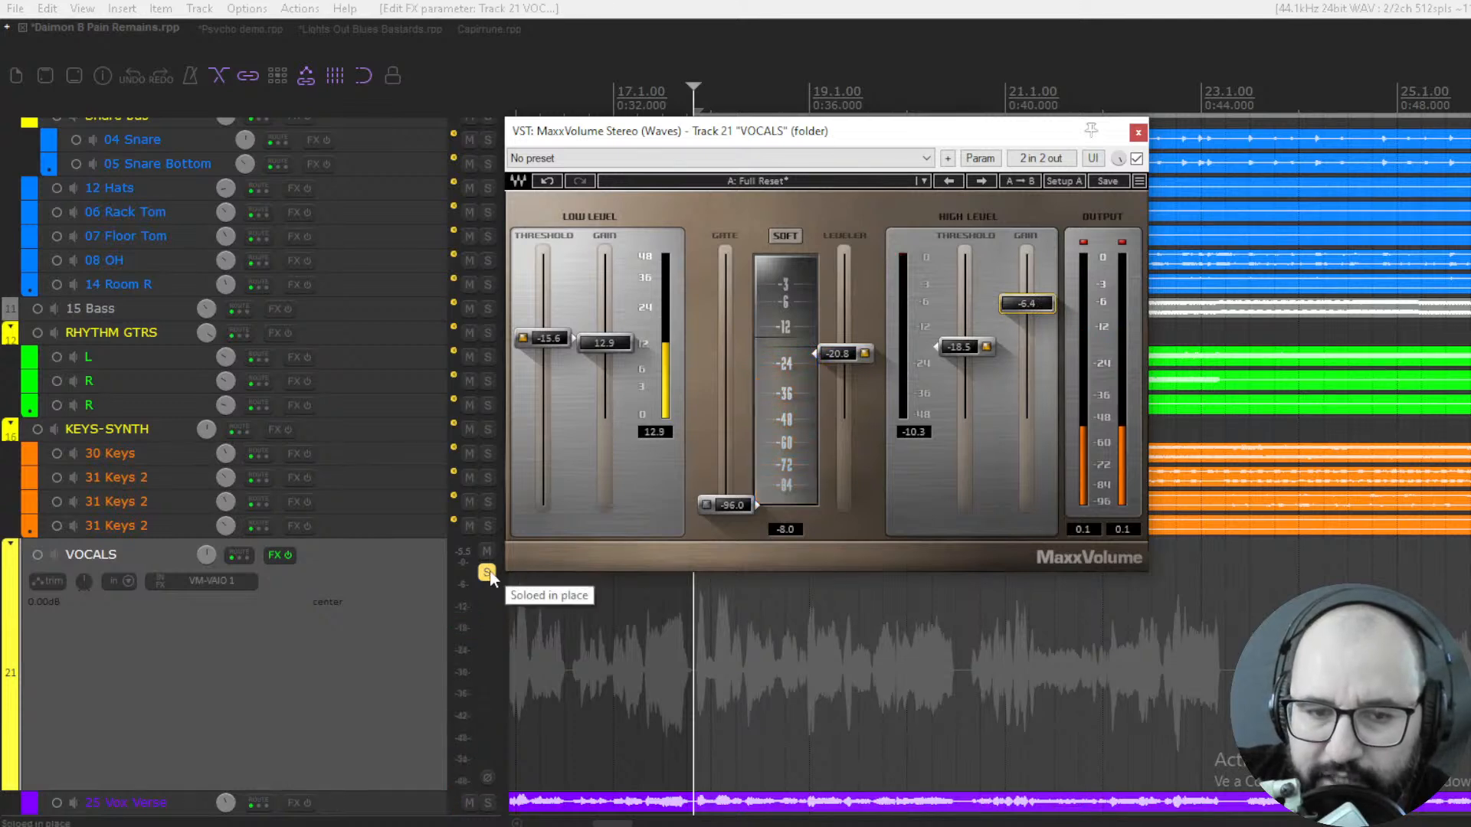
Unsolo the VOCALS track and play the full mix with MaxxVolume first bypassed, then enabled
left_click(487, 573)
left_click(1136, 159)
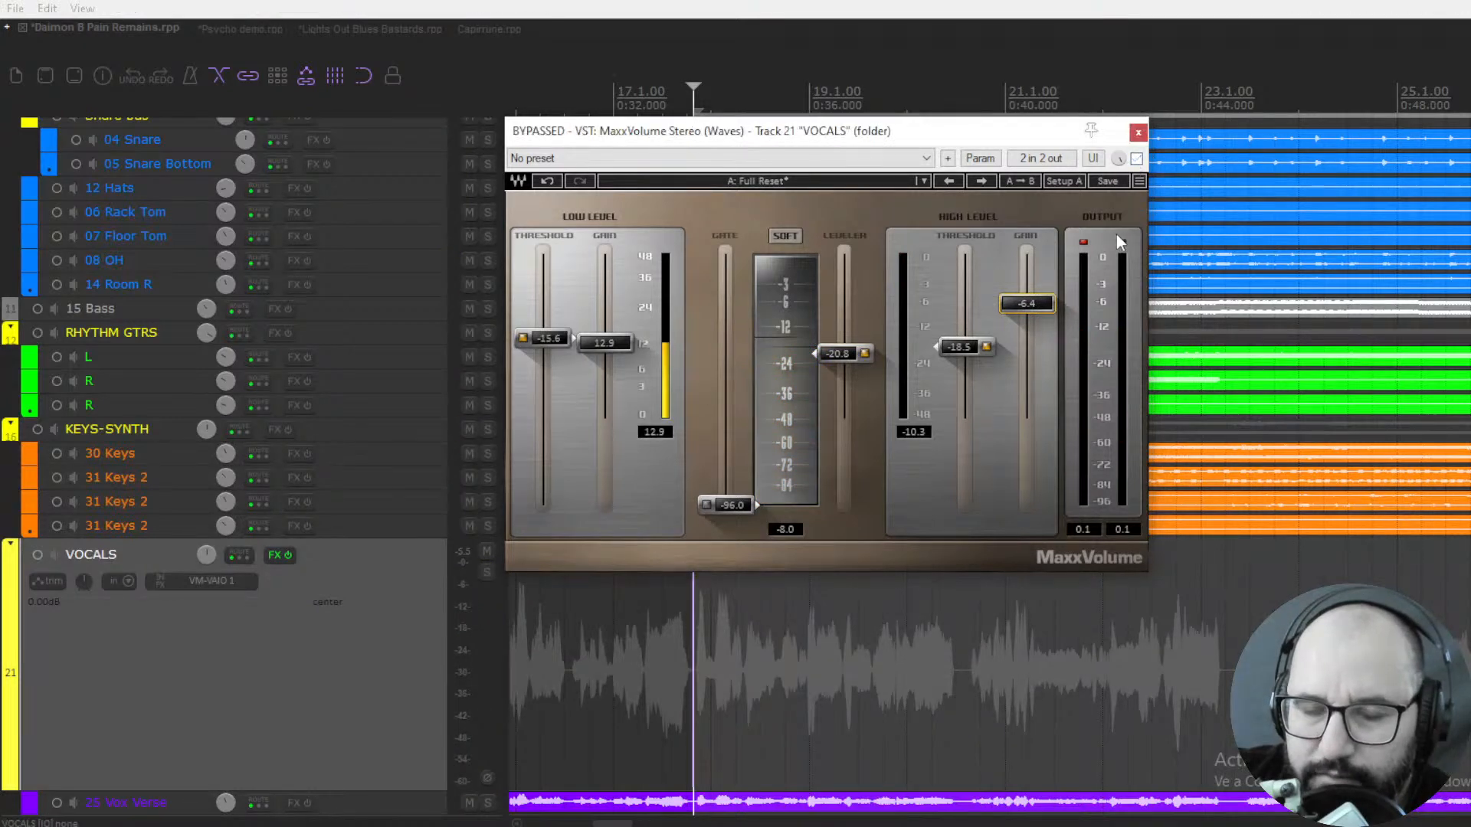
key("space")
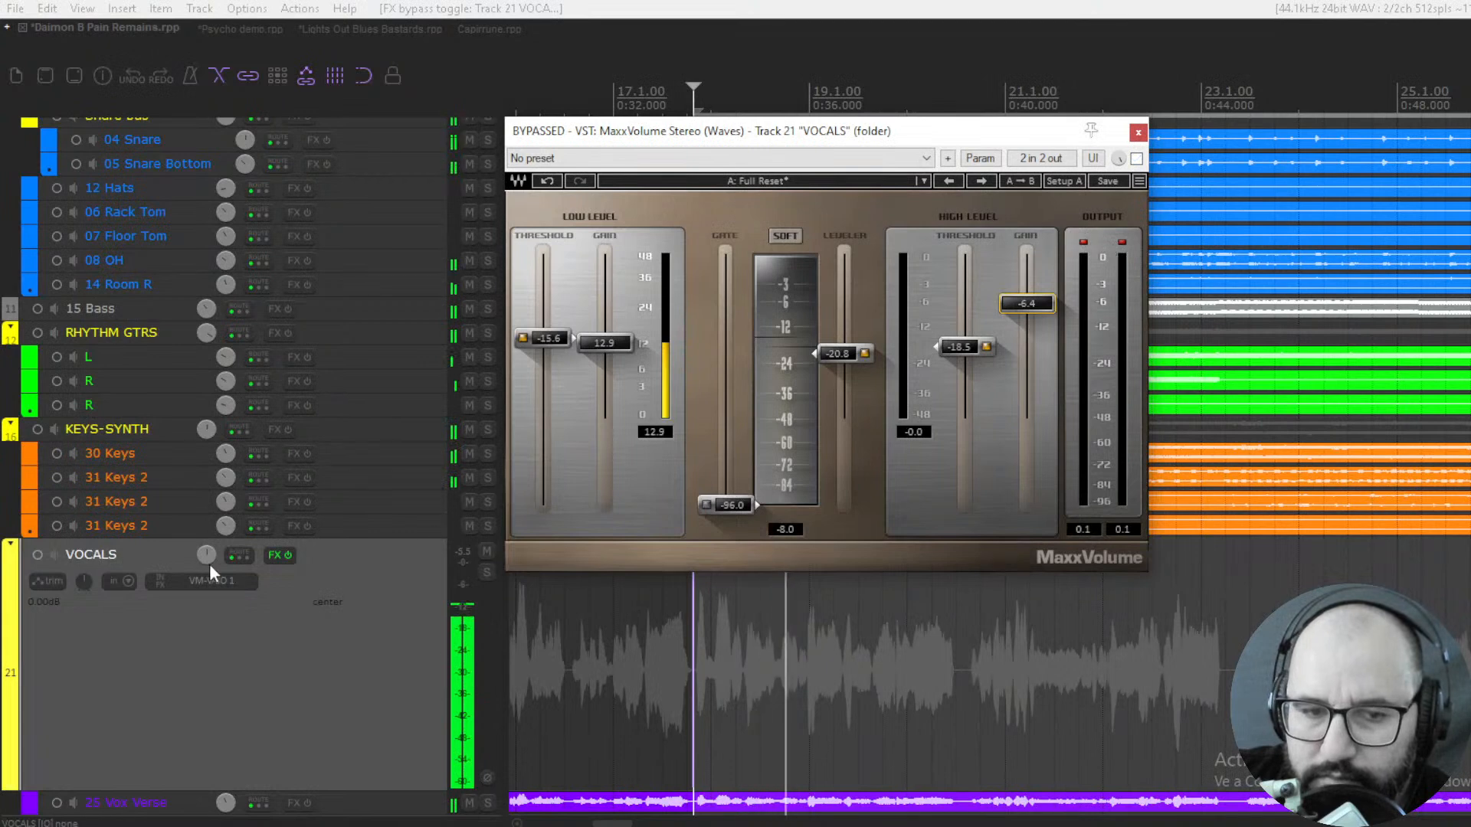
left_click(1136, 160)
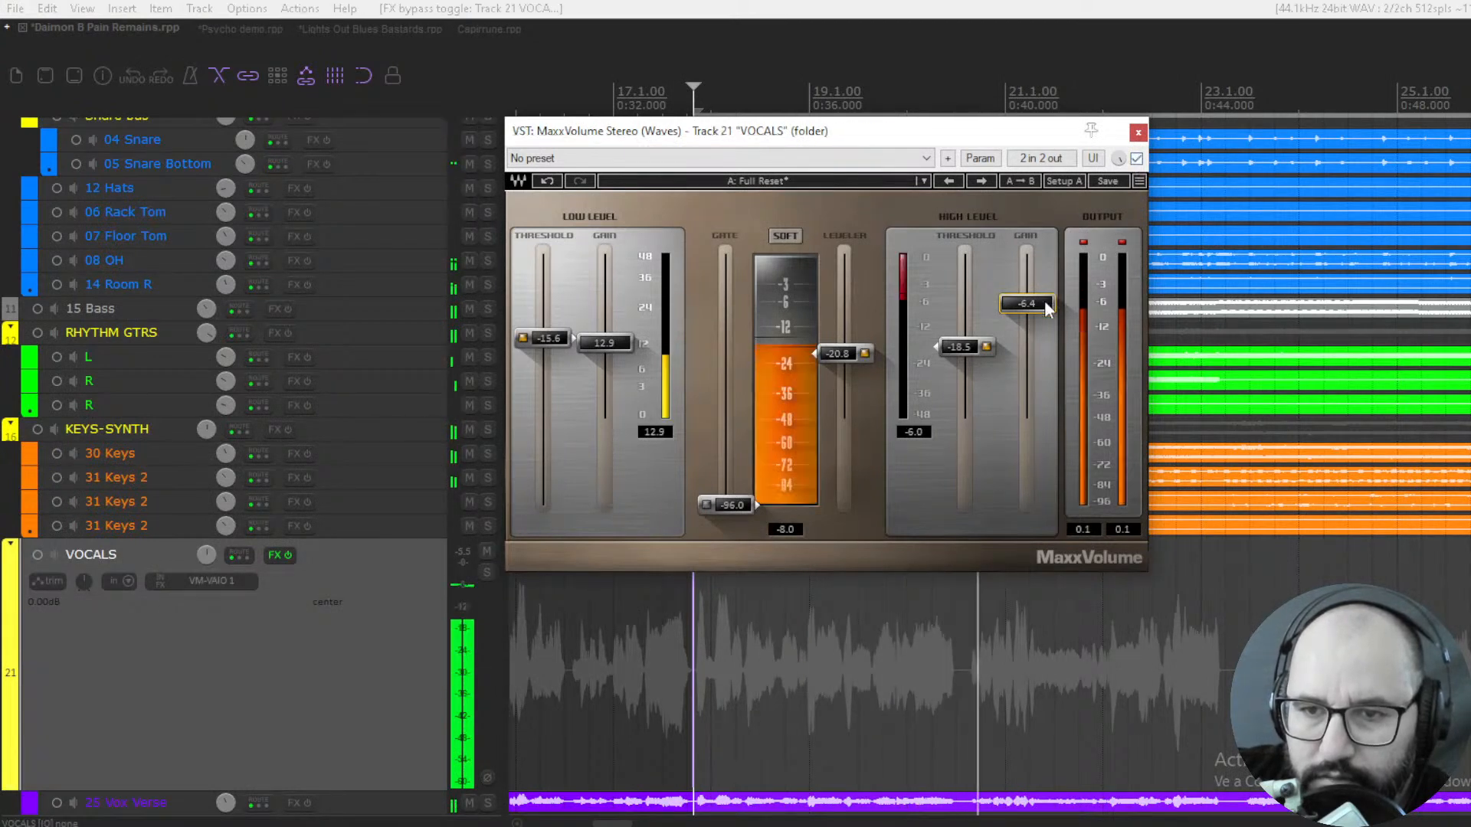
Set the high-level gain to -8.4 while auditioning the vocals in the full mix
key("space")
left_click_drag(1027, 303, 1026, 311)
key("space")
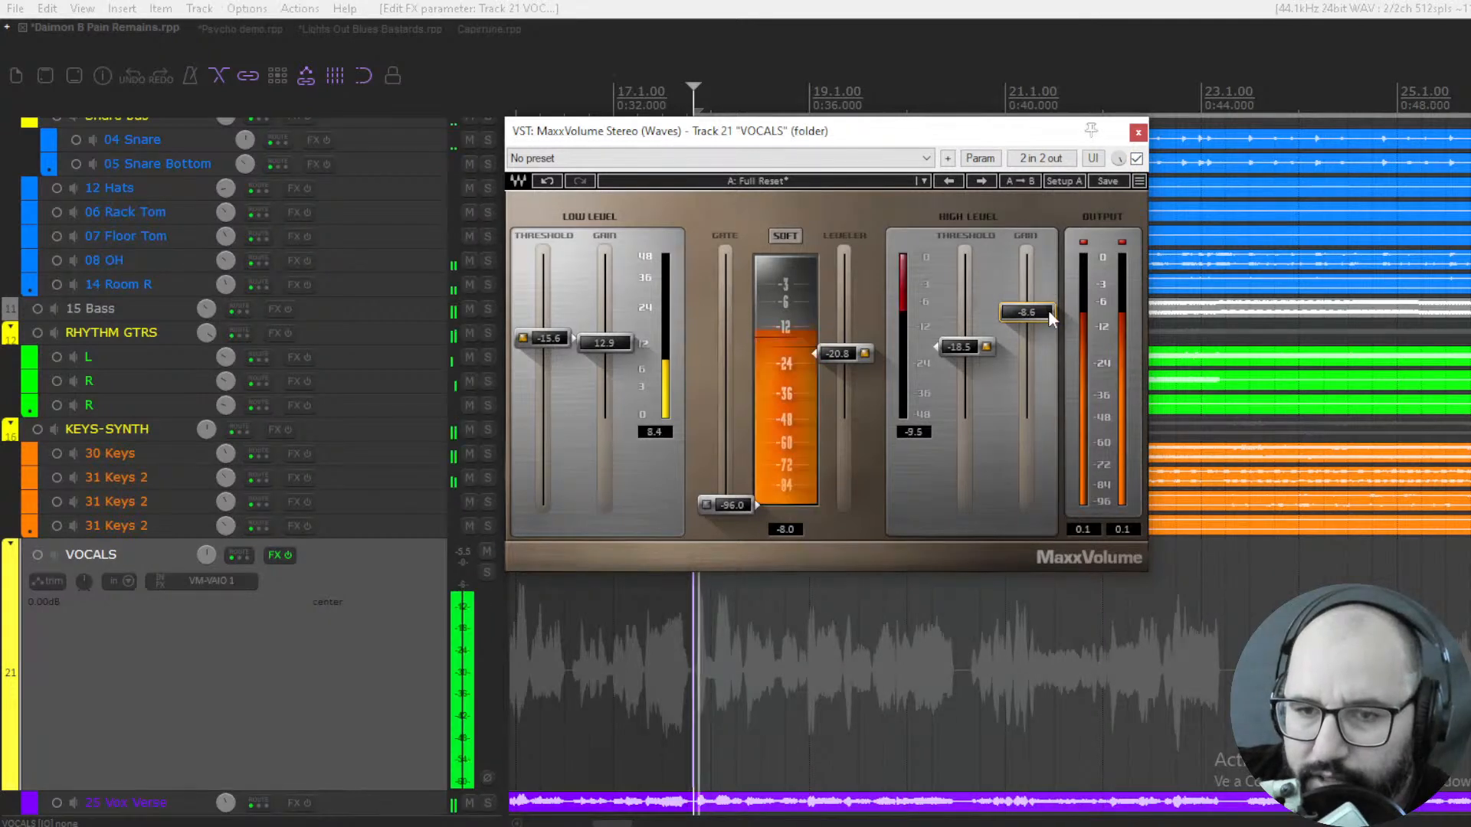
left_click_drag(1027, 313, 1026, 312)
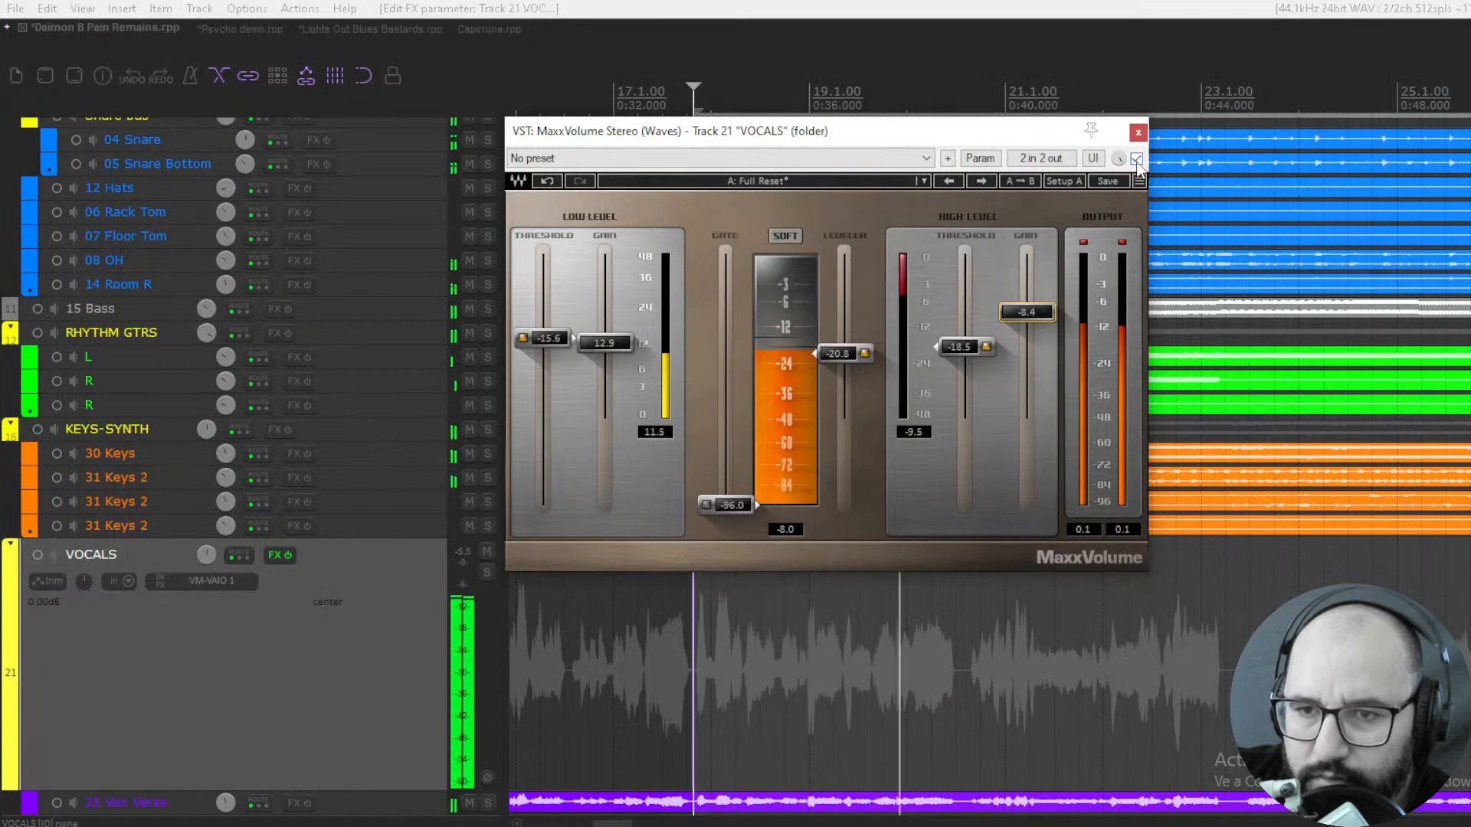
Toggle MaxxVolume's bypass repeatedly to compare the vocals in the full mix, stop playback, and leave the plugin bypassed
left_click(1137, 161)
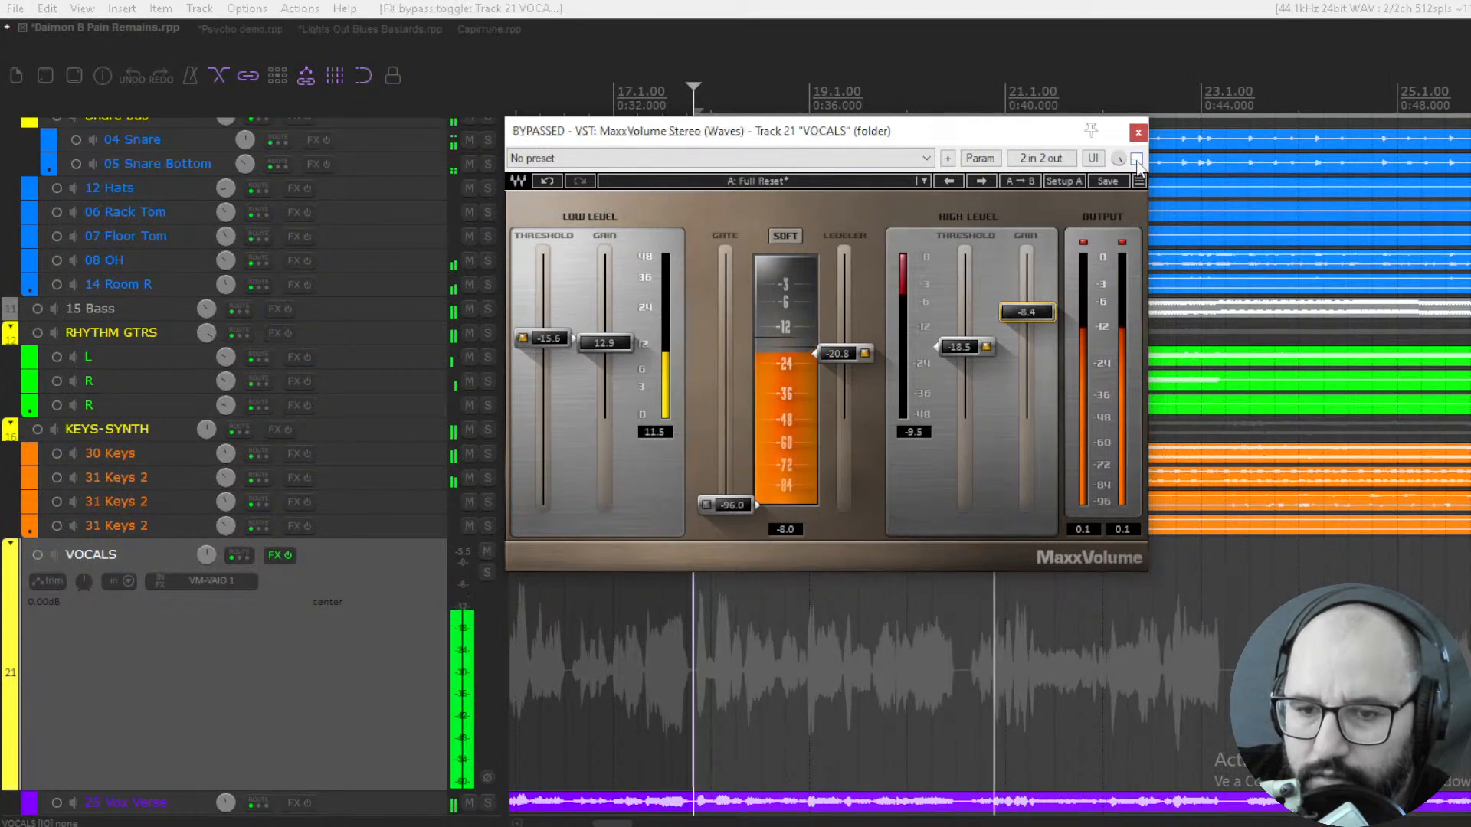
left_click(1137, 159)
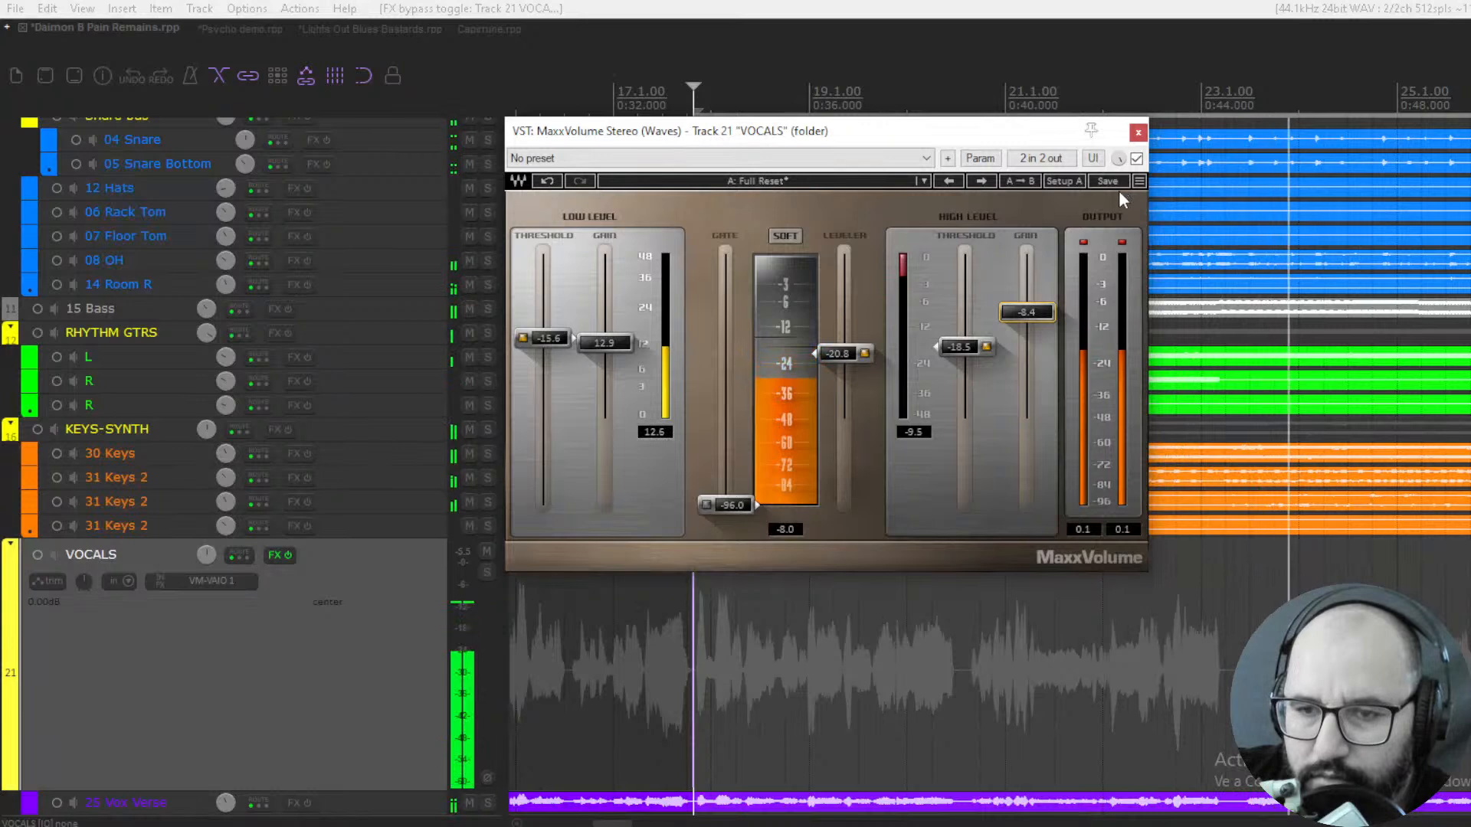
left_click(1137, 159)
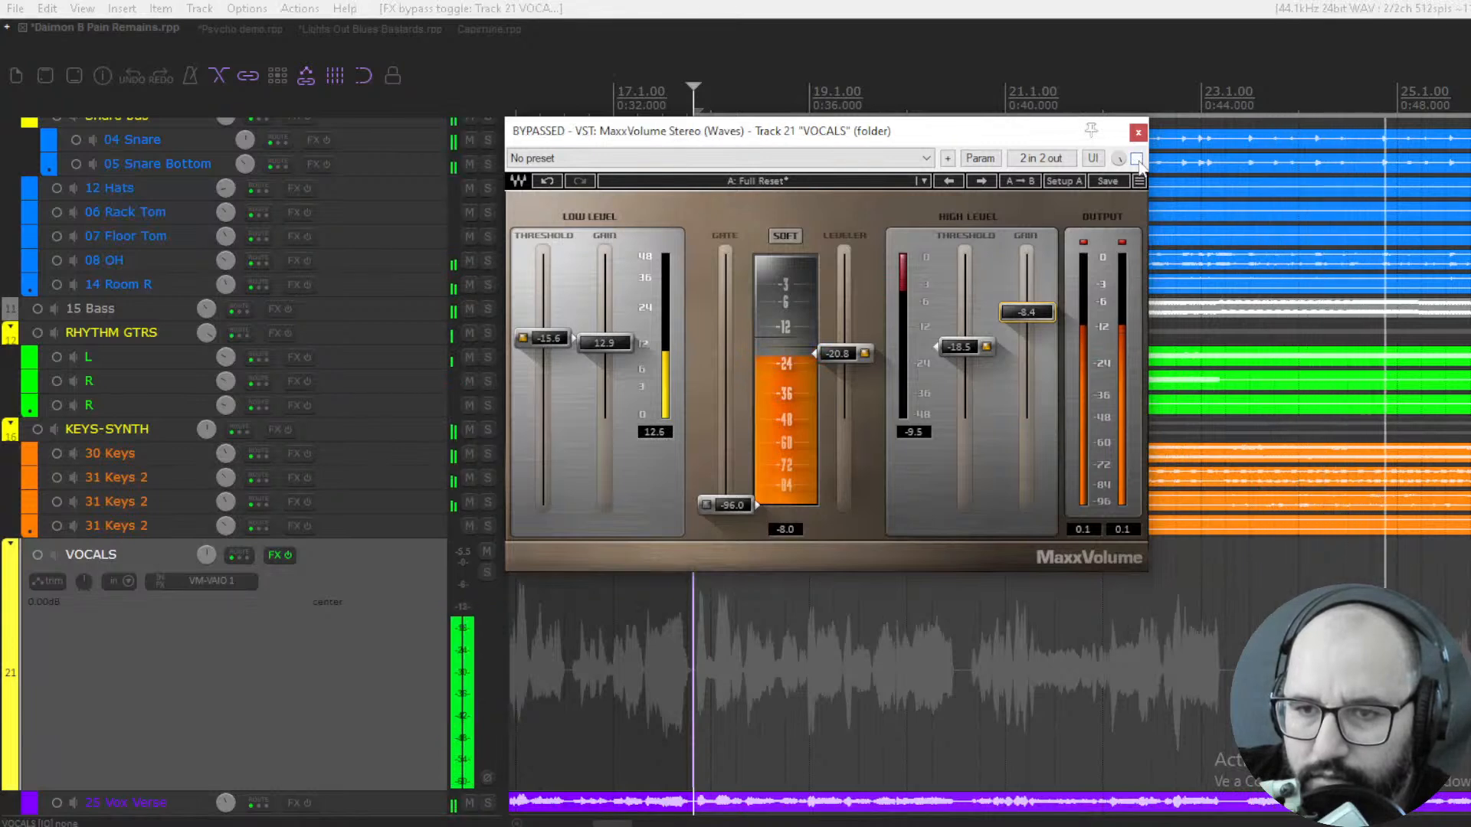
left_click(1137, 159)
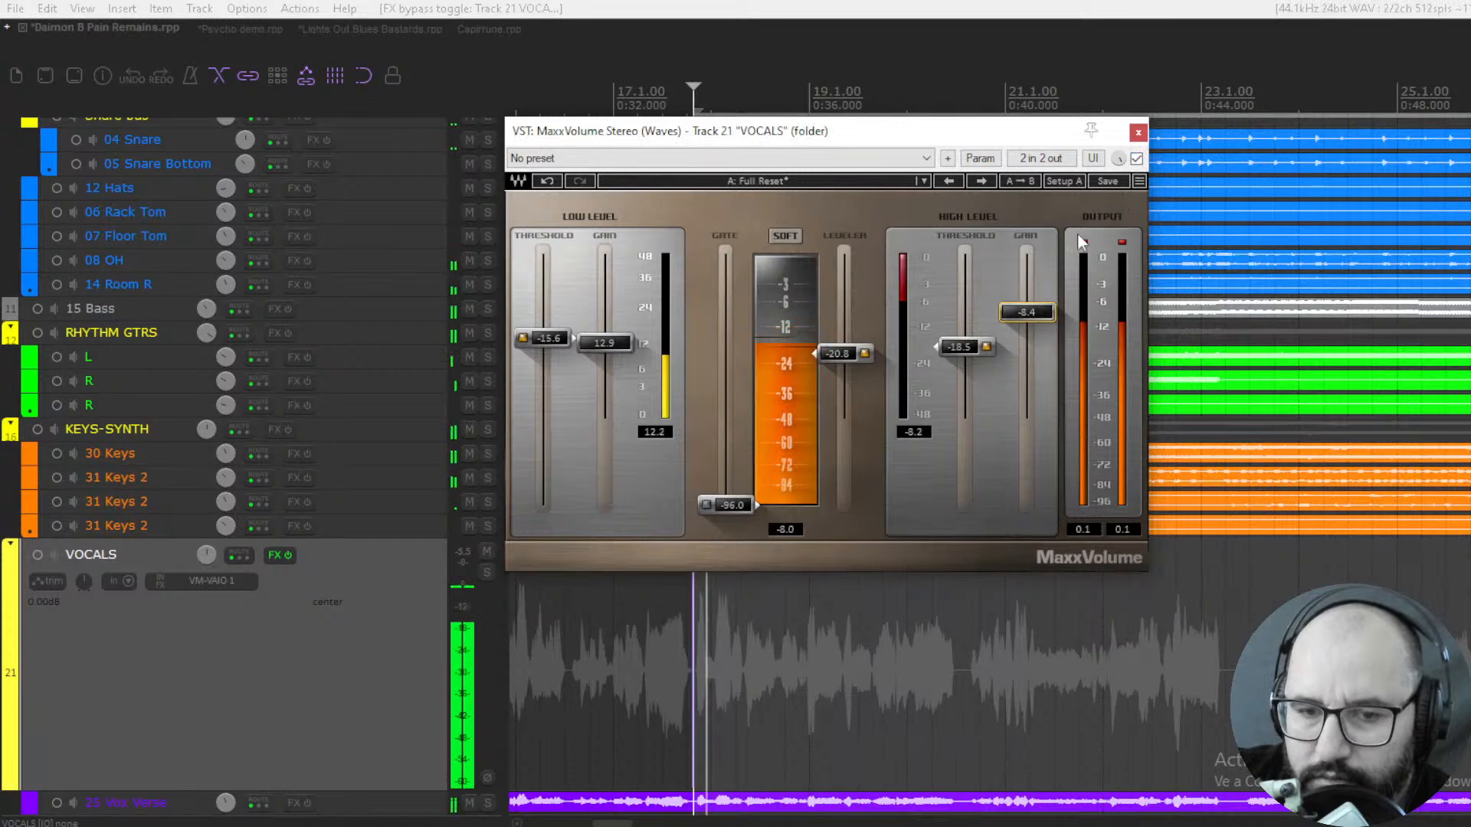
left_click(1137, 159)
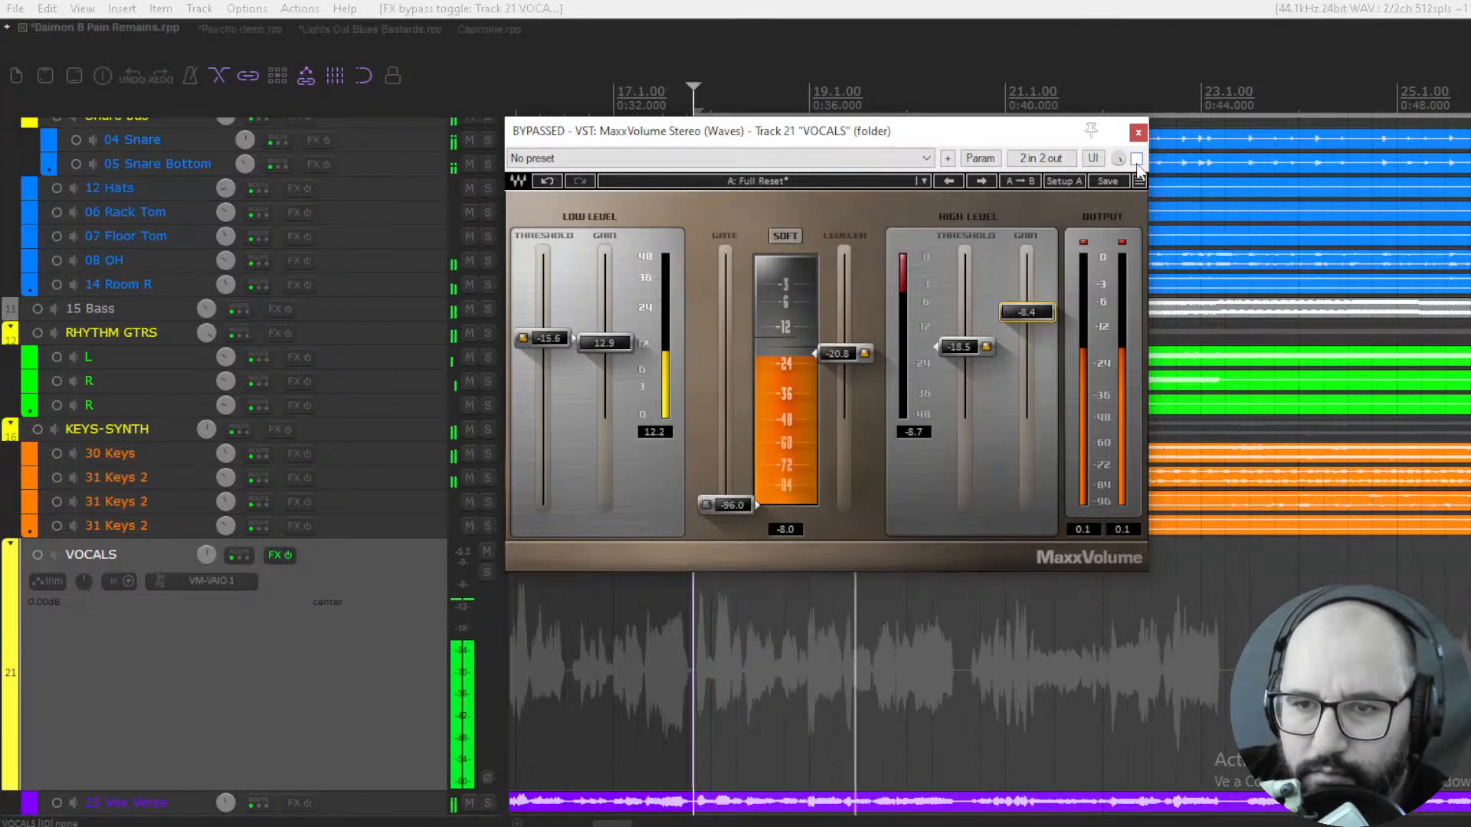
left_click(1137, 160)
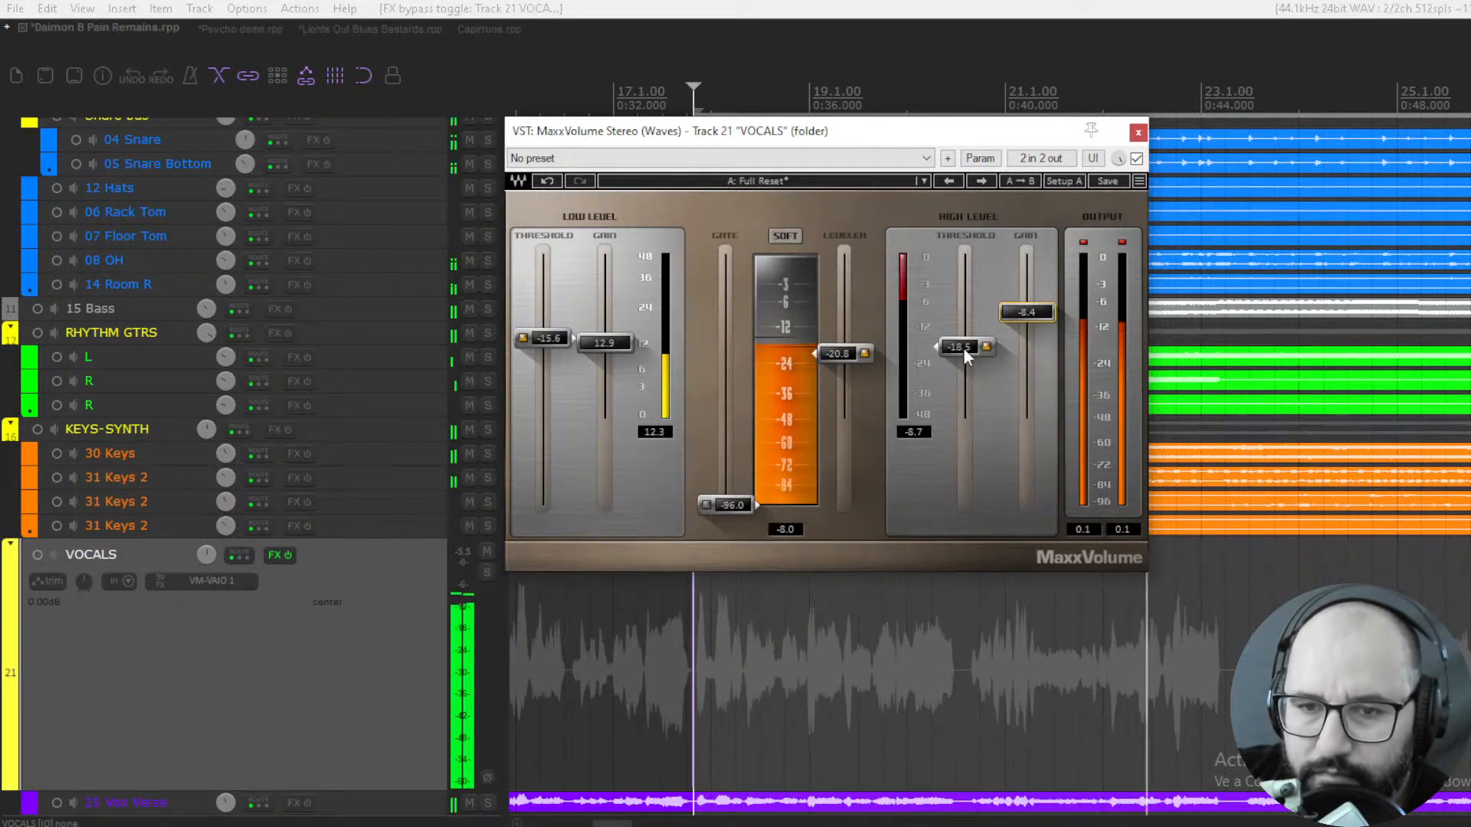
key("space")
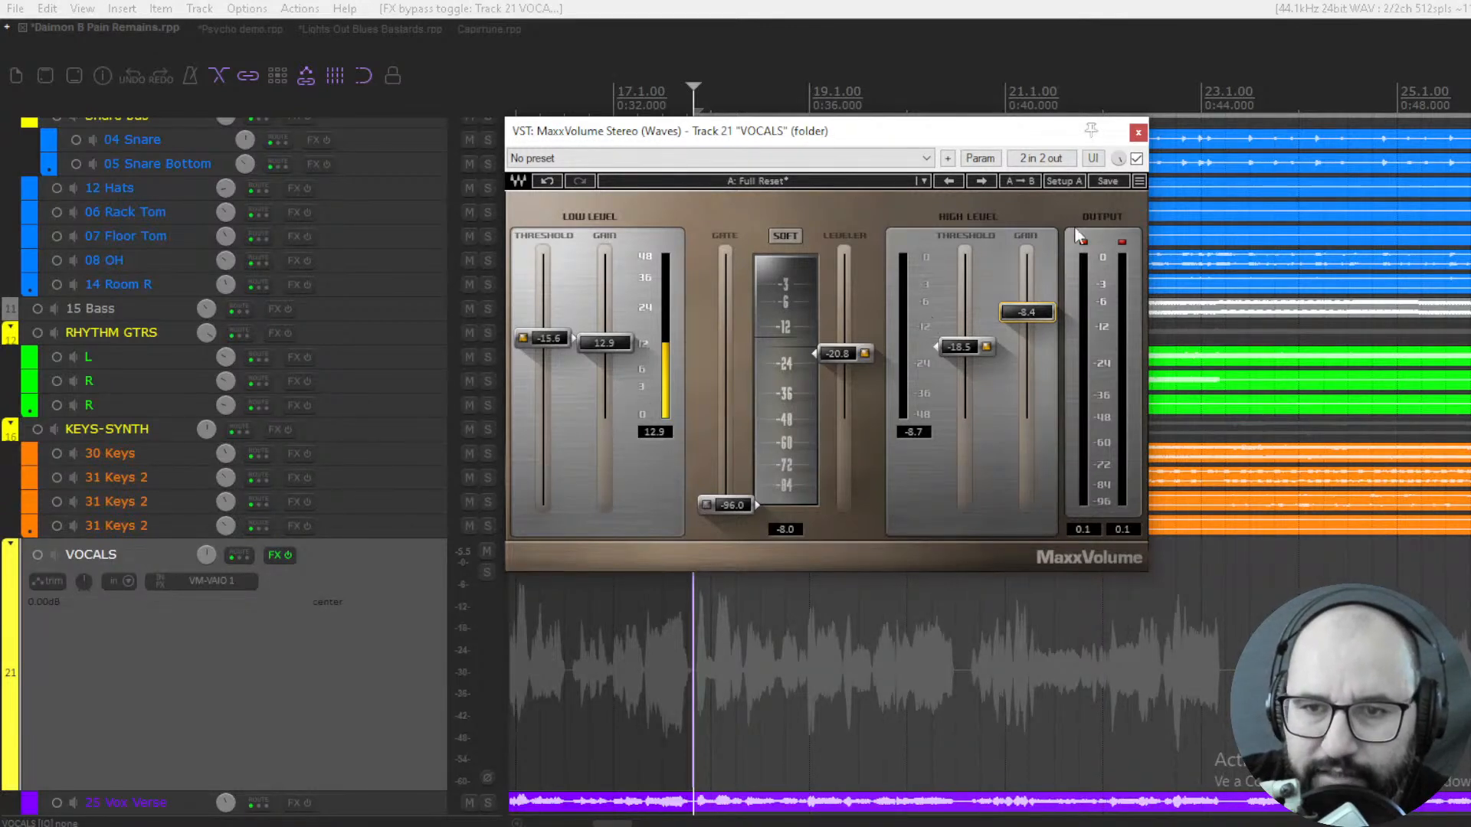
left_click(1137, 160)
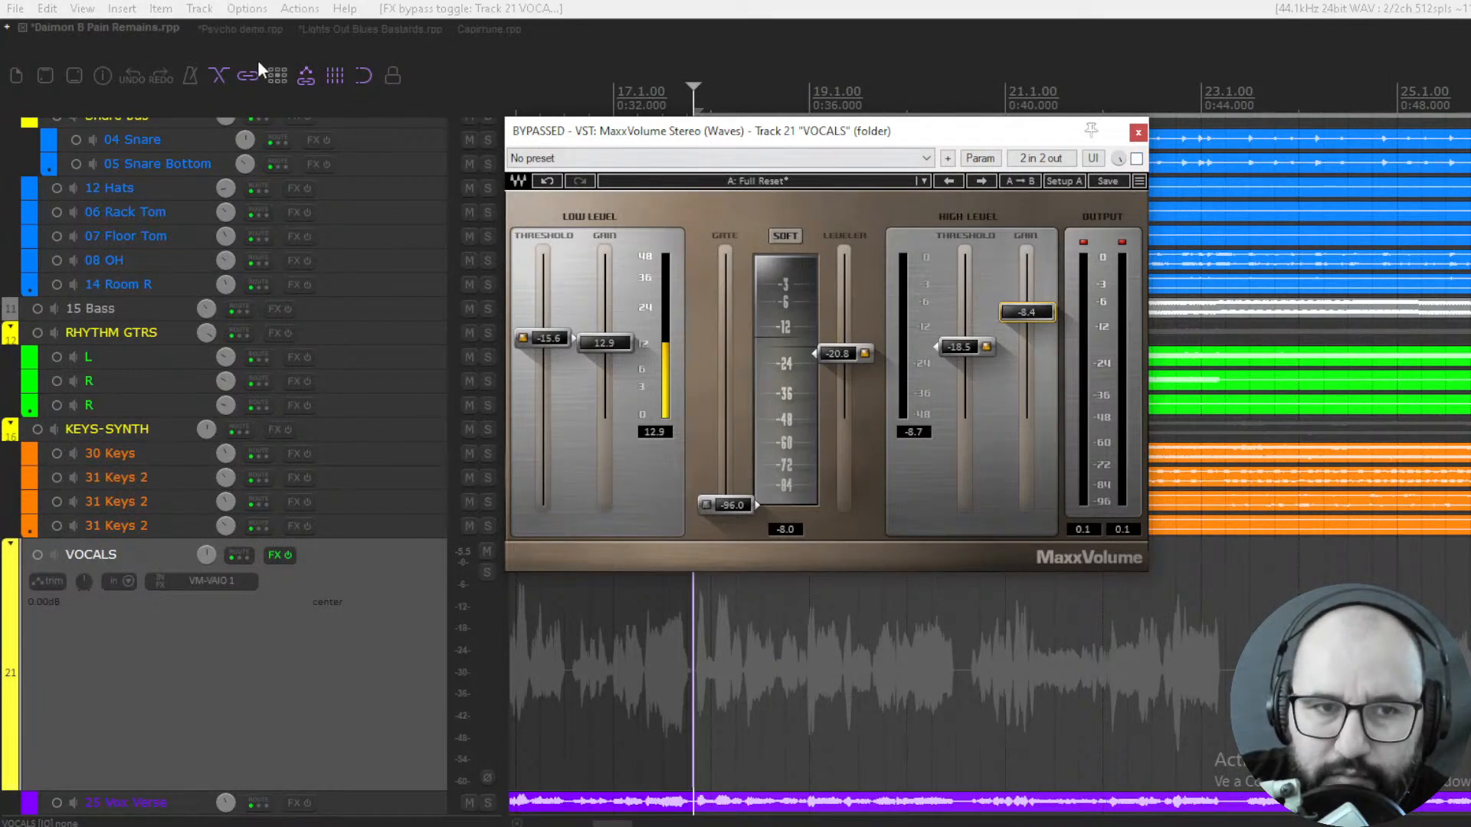
Switch to the Psycho demo project and briefly play it with MaxxVolume on the Drums track
left_click(228, 30)
left_click(834, 176)
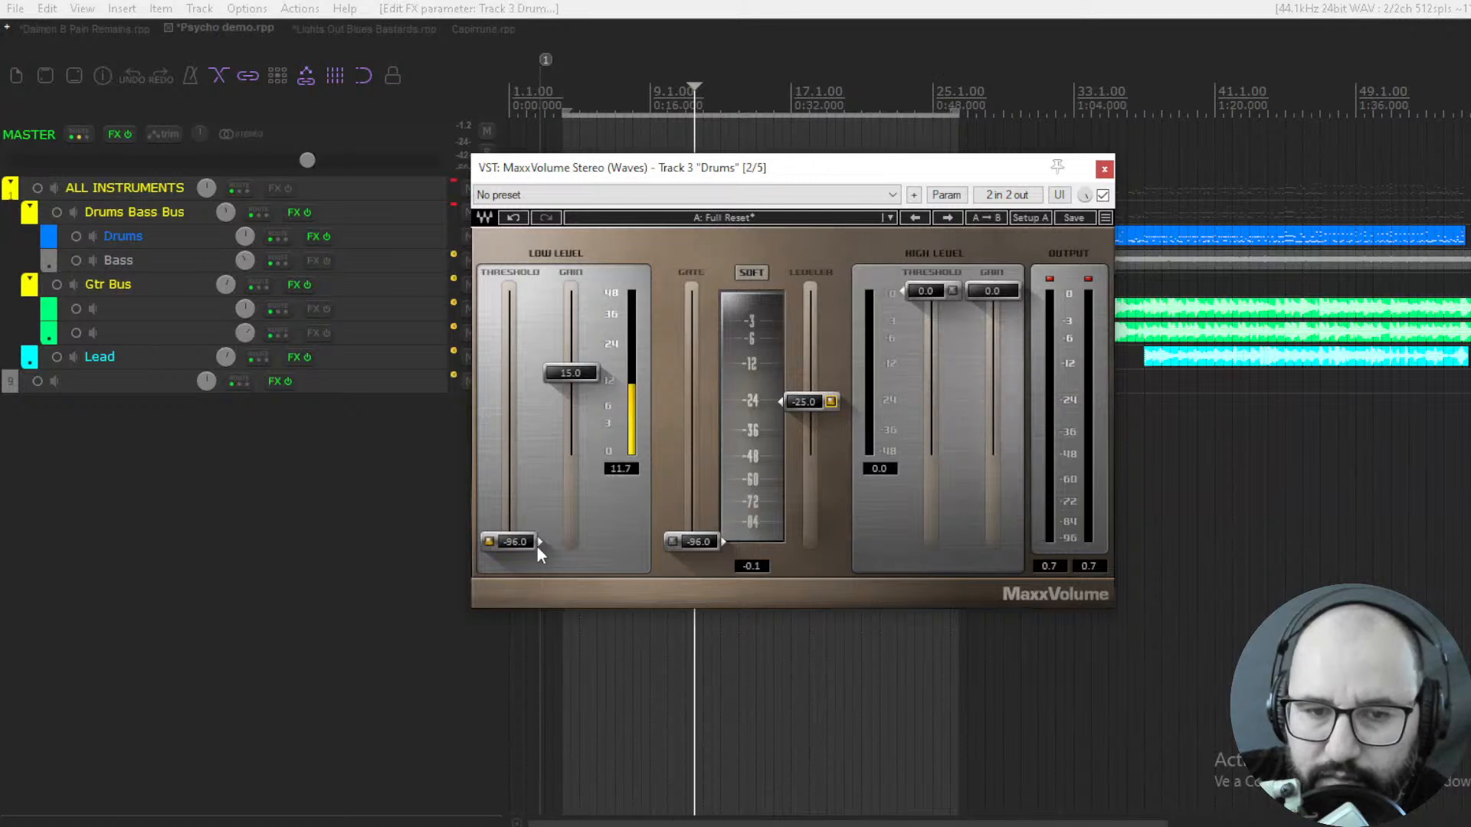
key("space")
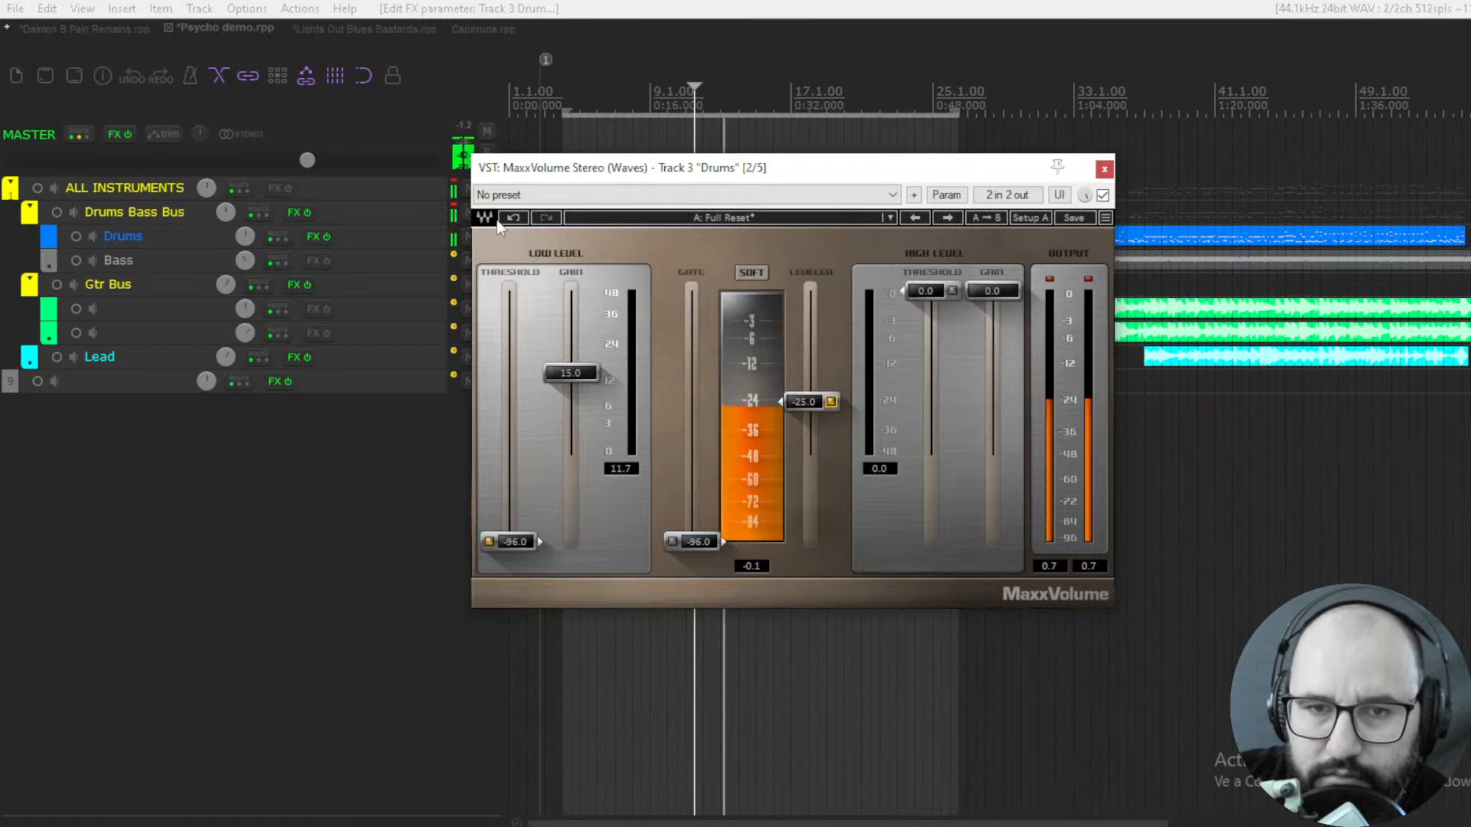
key("space")
mouse_move(207, 197)
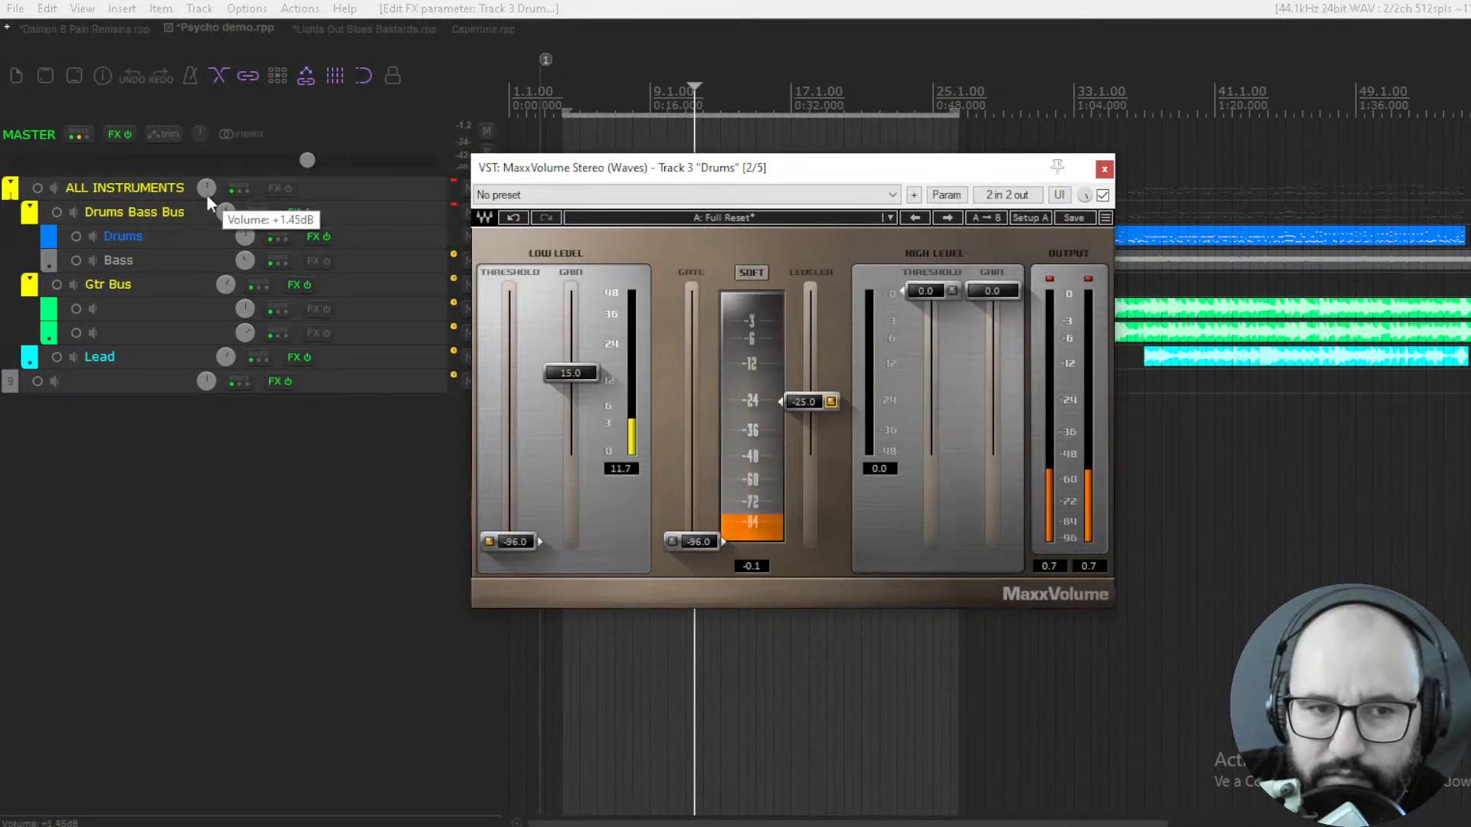
Play the Psycho demo mix and raise the ALL INSTRUMENTS track volume
key("space")
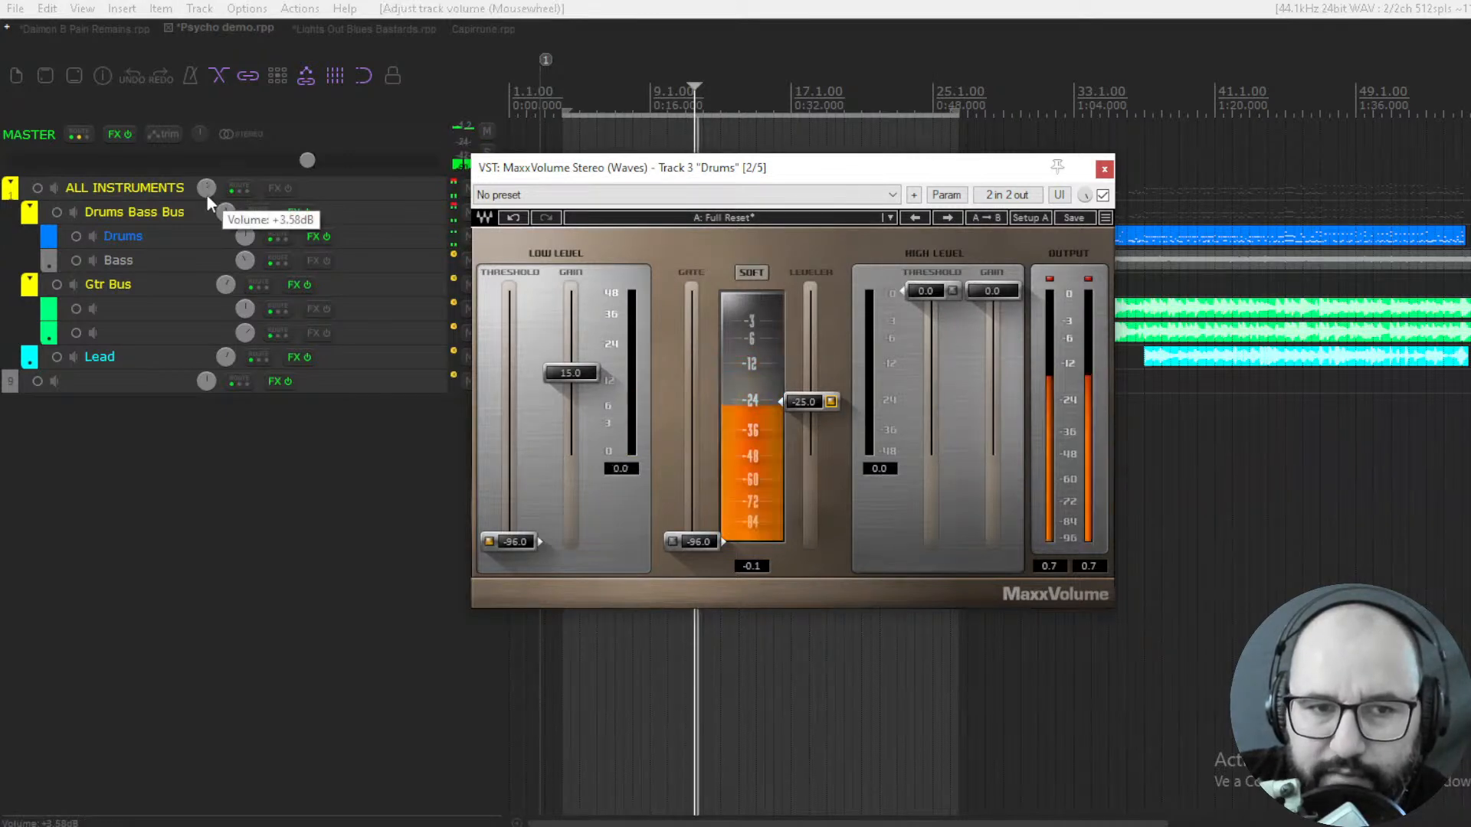
scroll(205, 193, "up", 4)
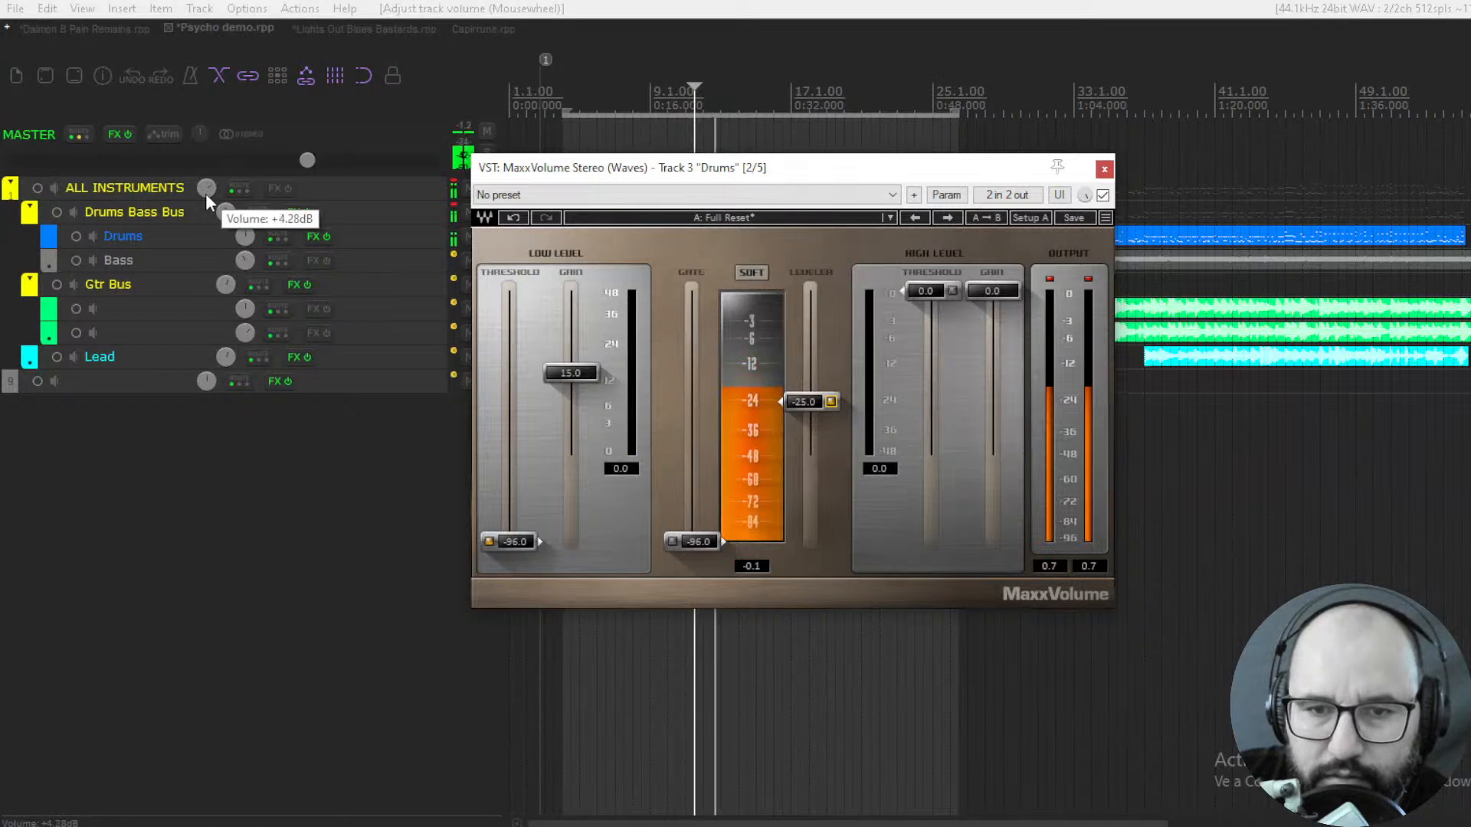
scroll(205, 193, "up", 3)
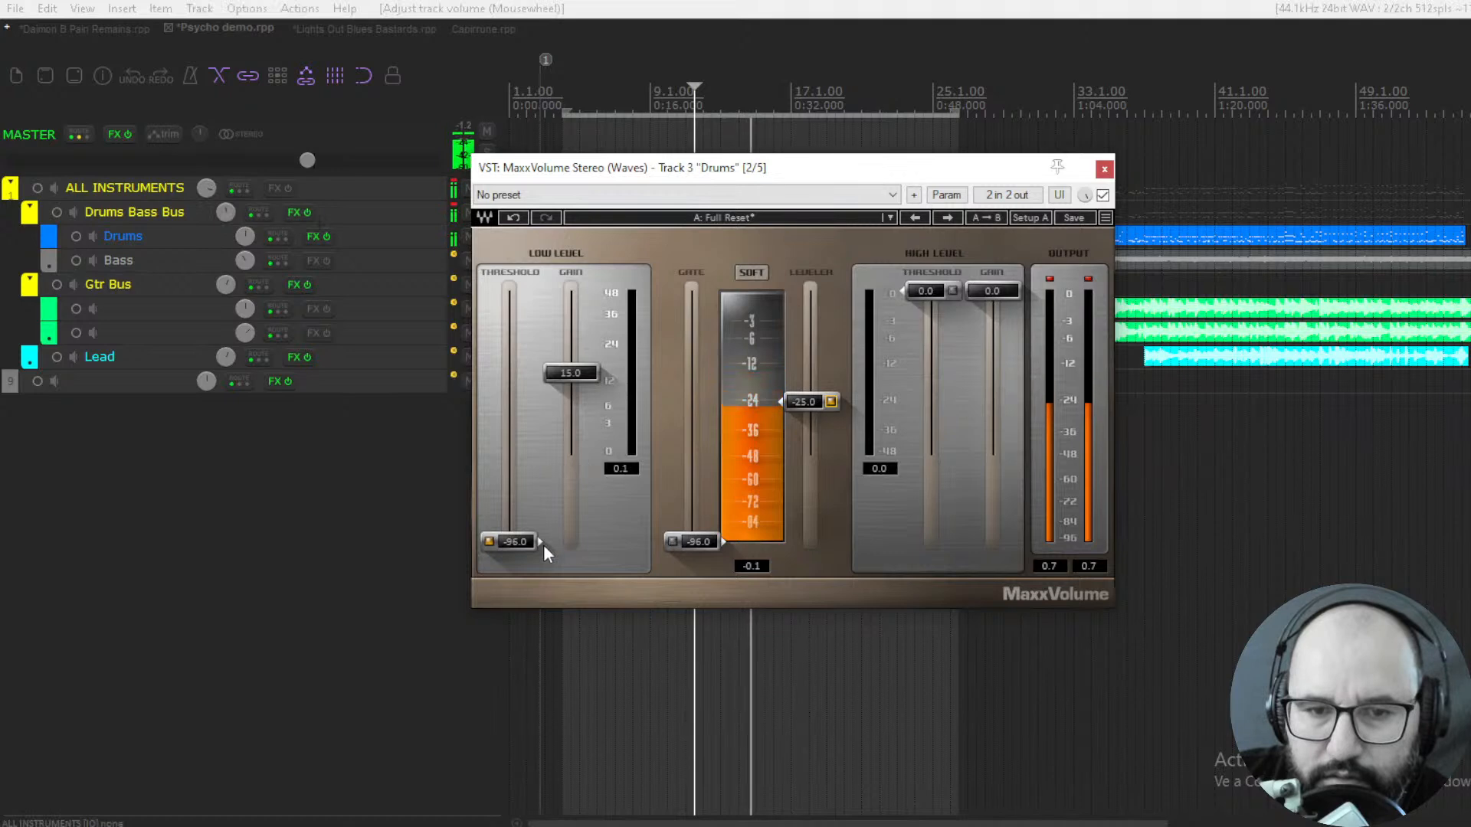
During playback, set the Drums low-level threshold to -23.3 and the leveler to -25.5, and stop the song
left_click_drag(525, 552, 525, 419)
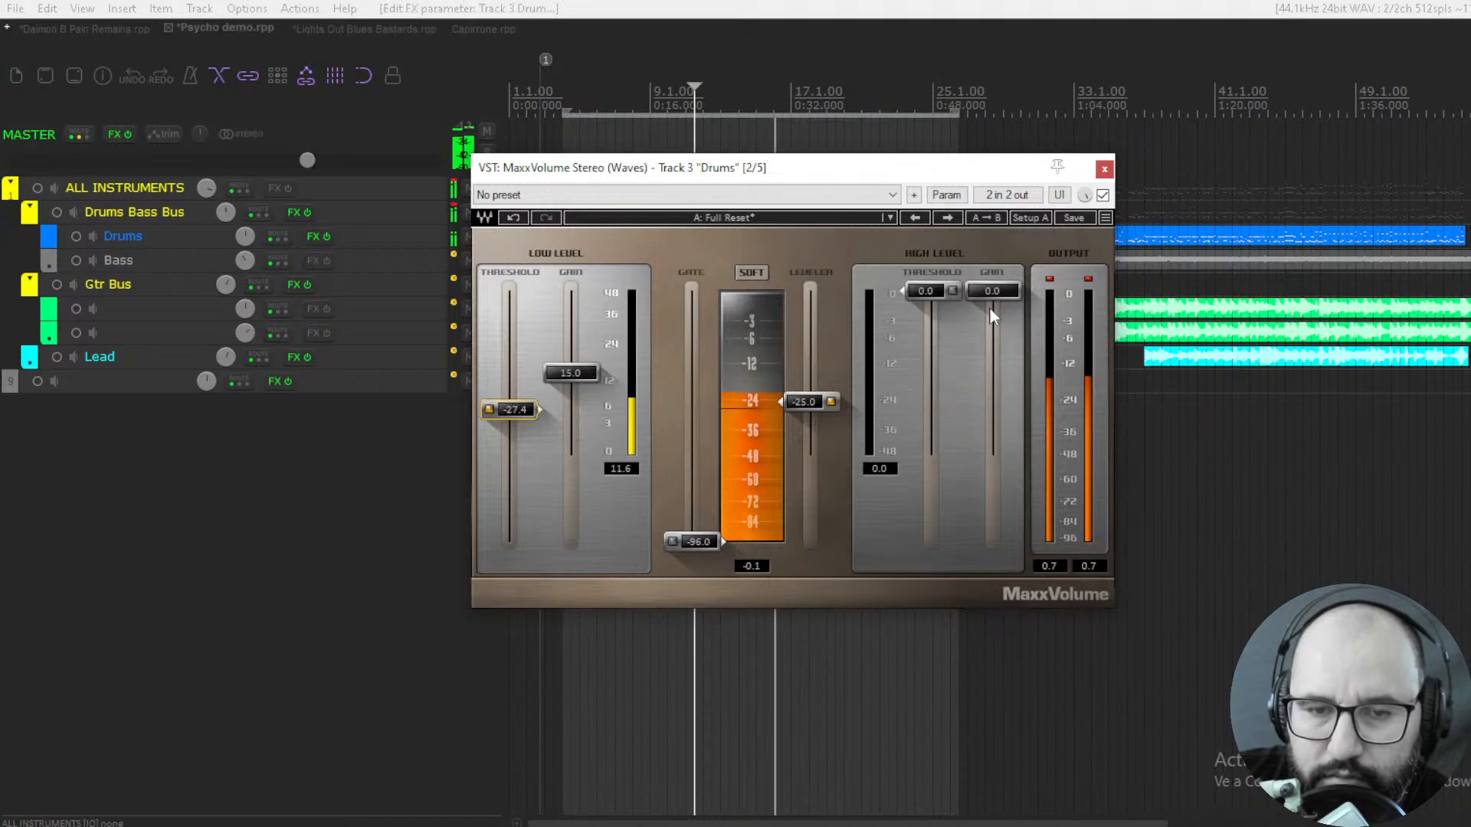
left_click_drag(525, 411, 524, 398)
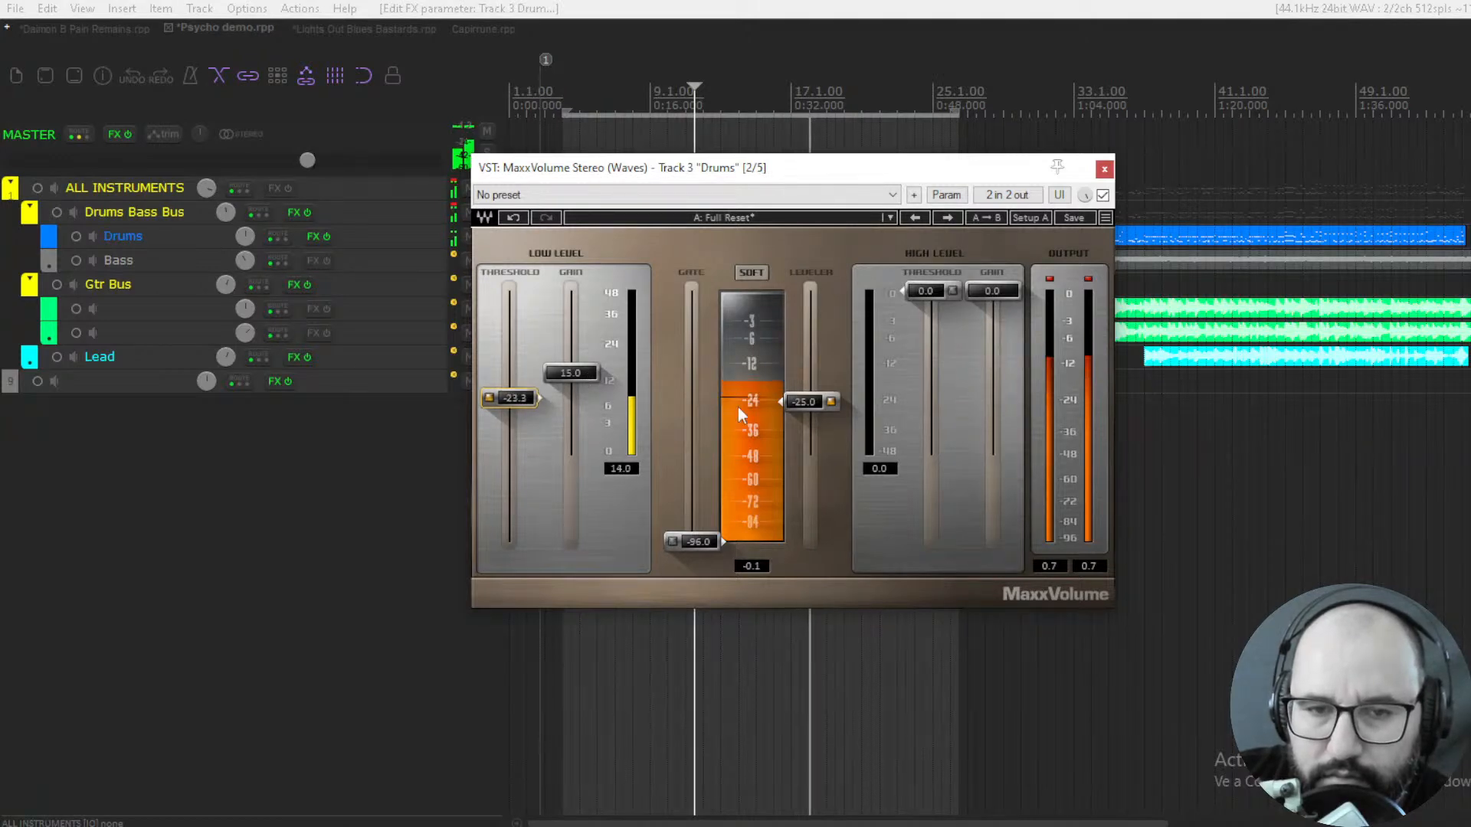
left_click_drag(810, 401, 810, 404)
key("space")
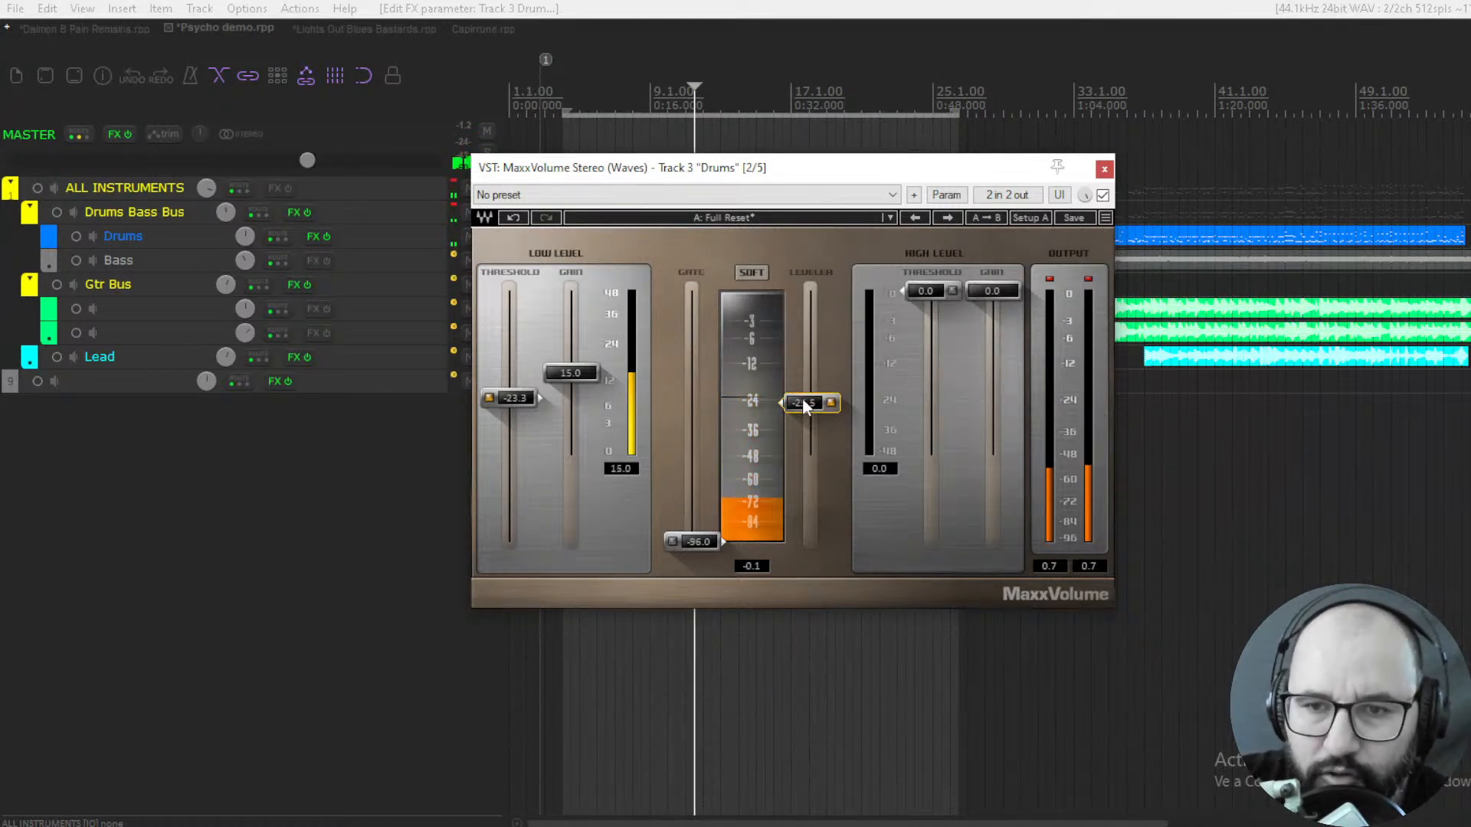
Replay the mix and compare the drums with MaxxVolume bypassed and enabled
key("space")
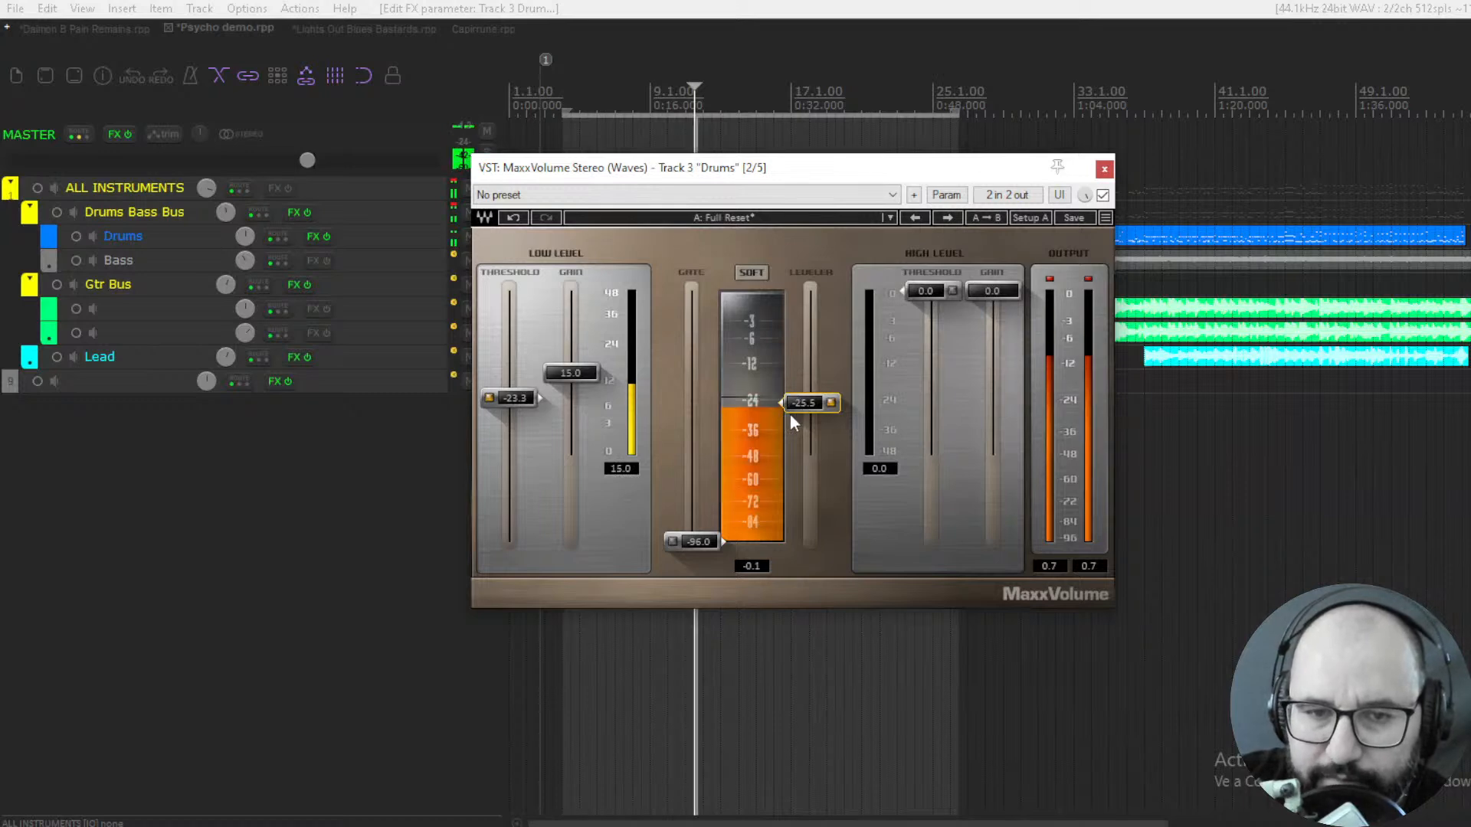
left_click(1104, 195)
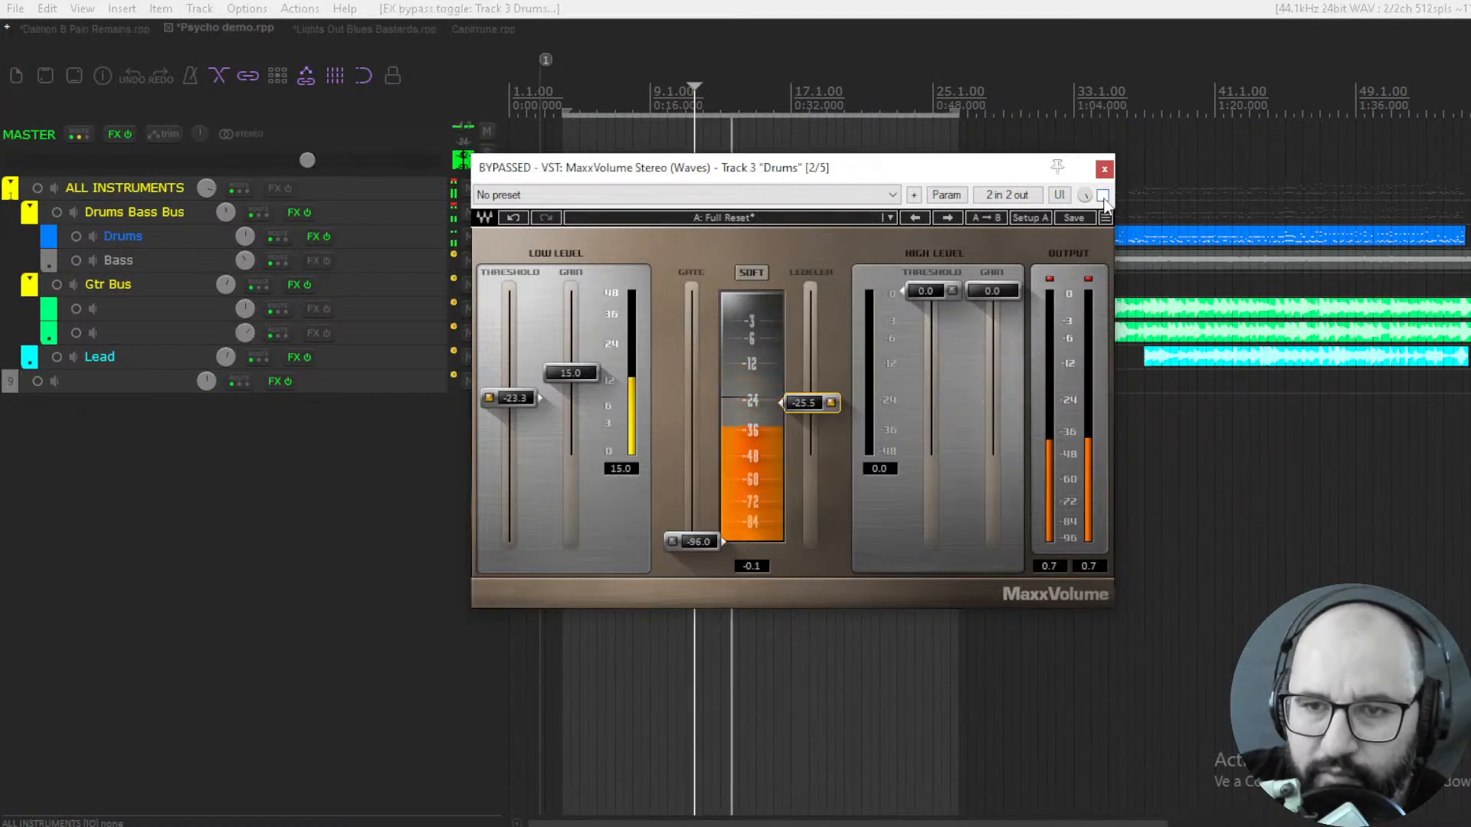
left_click(1103, 196)
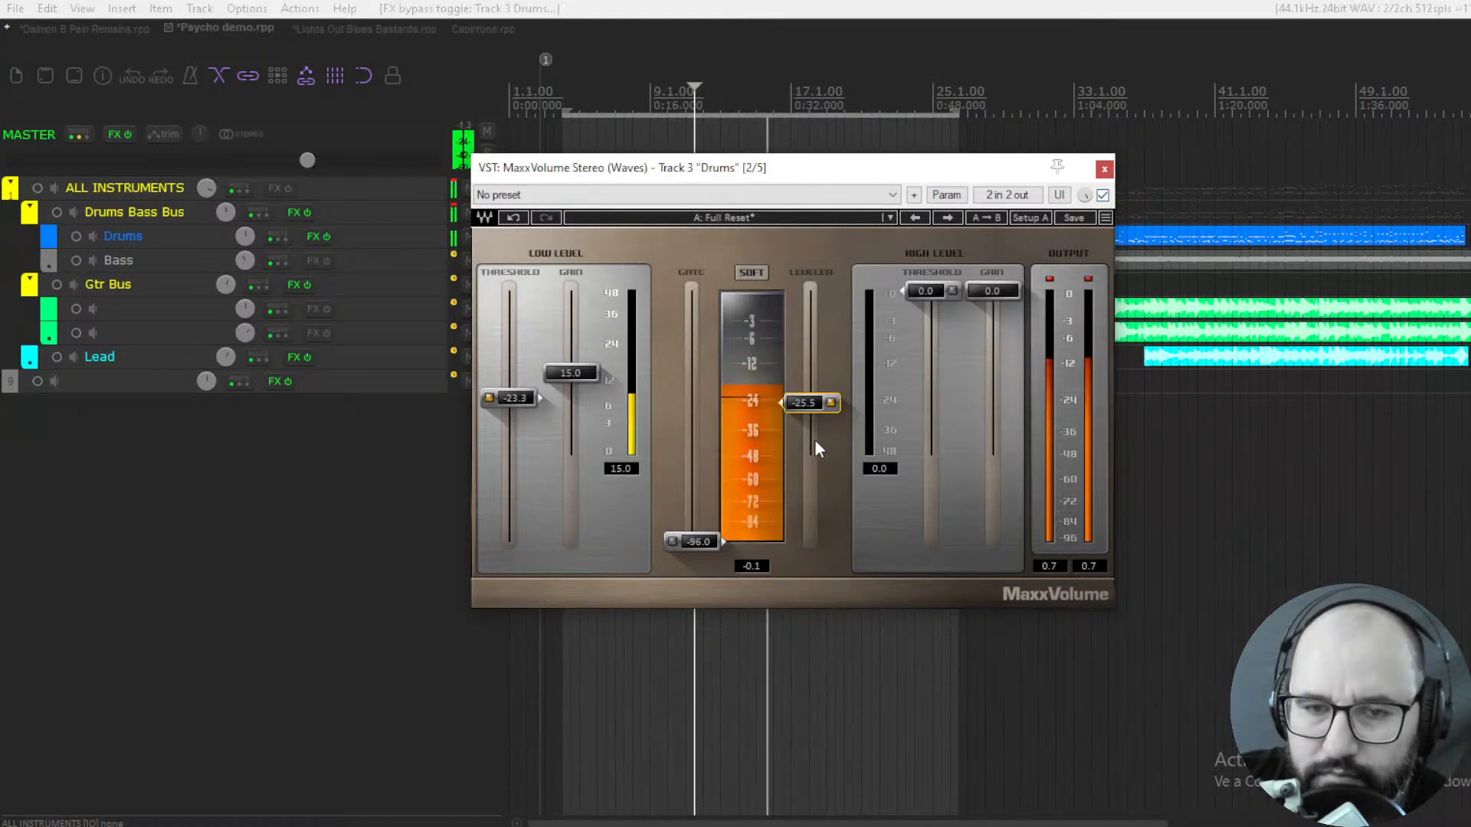
Set the Drums low-level threshold to -21.1 and check the result against the bypassed sound
left_click_drag(513, 406, 513, 401)
left_click(1103, 196)
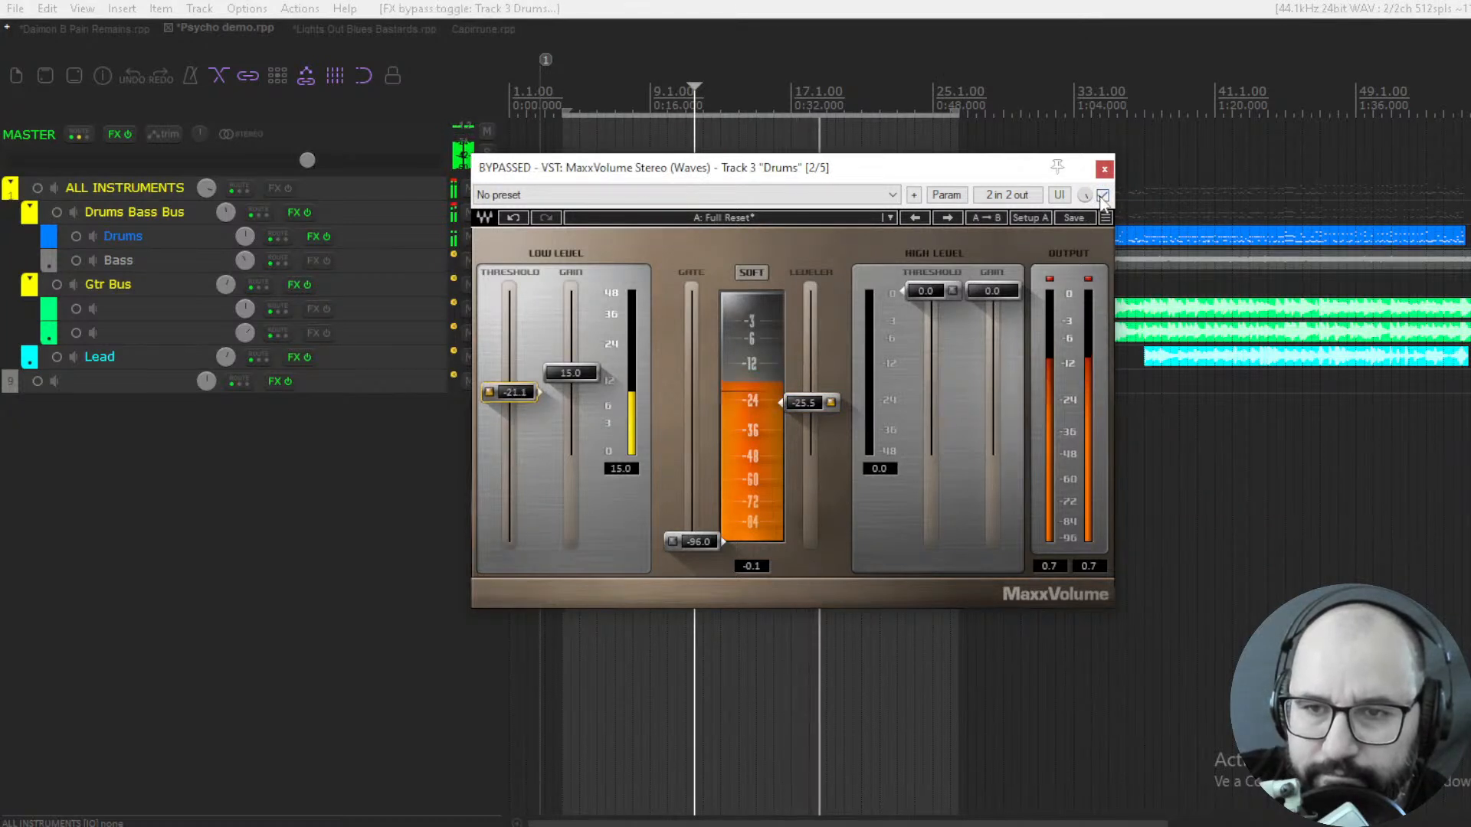
left_click(1102, 196)
Lower the ALL INSTRUMENTS volume slightly and restart playback, comparing the drums with MaxxVolume bypassed and enabled
key("space")
scroll(203, 191, "down", 1)
key("space")
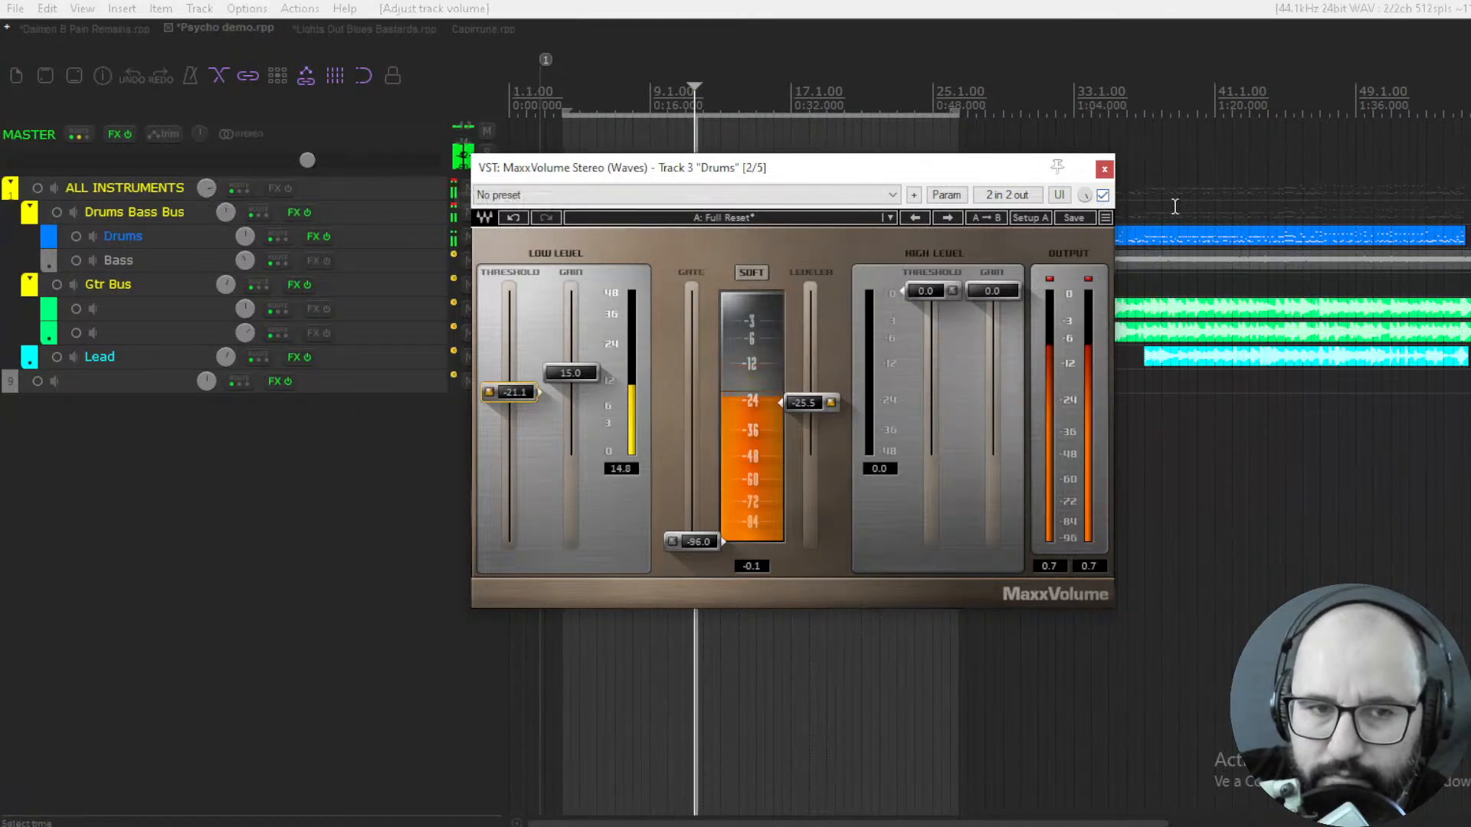
left_click(1102, 195)
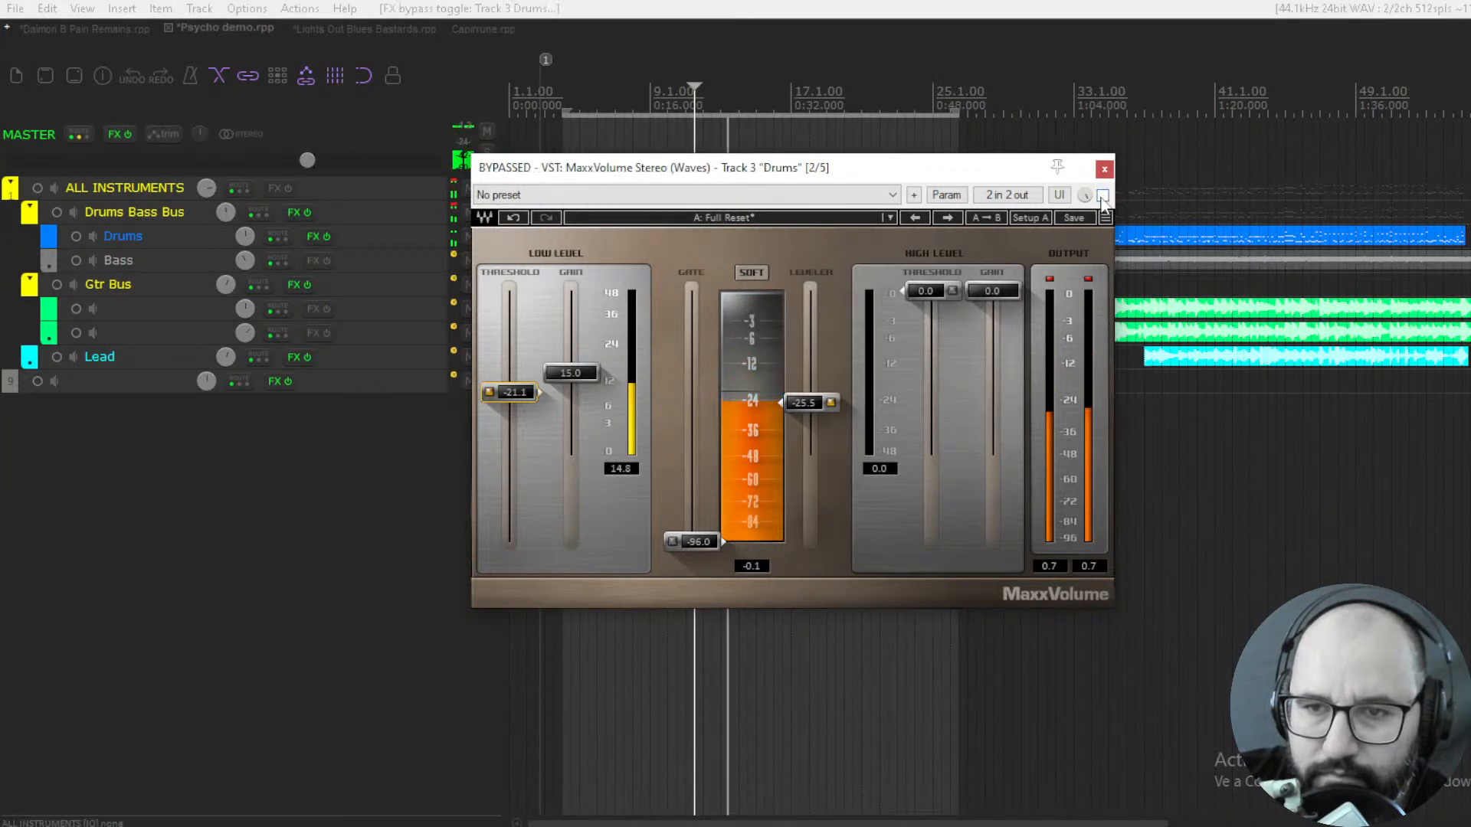
left_click(1103, 196)
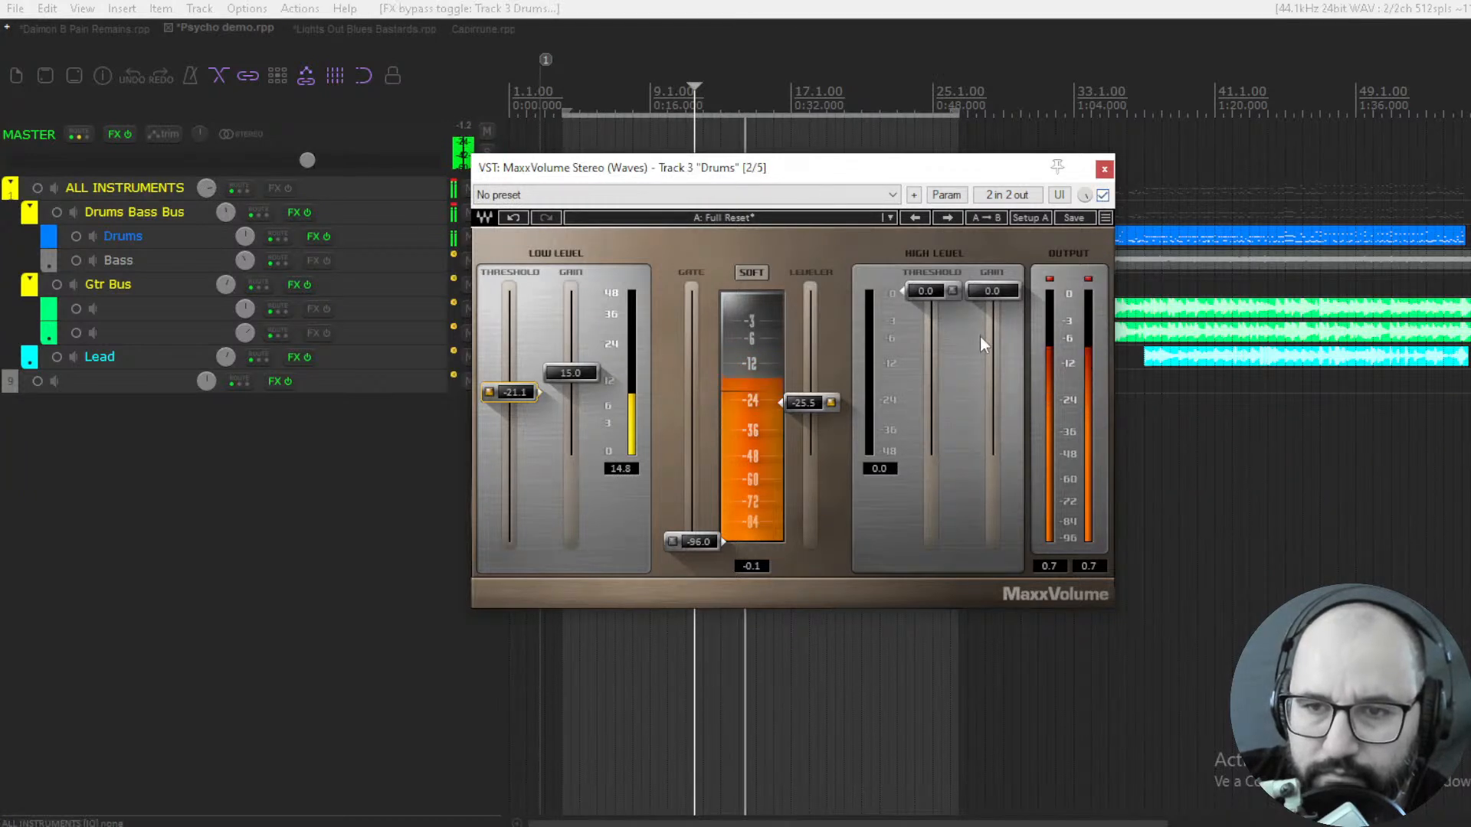
Set the Drums low-level threshold to -20.6 and switch the leveler mode to LOUD, checking it against bypass
left_click(531, 396)
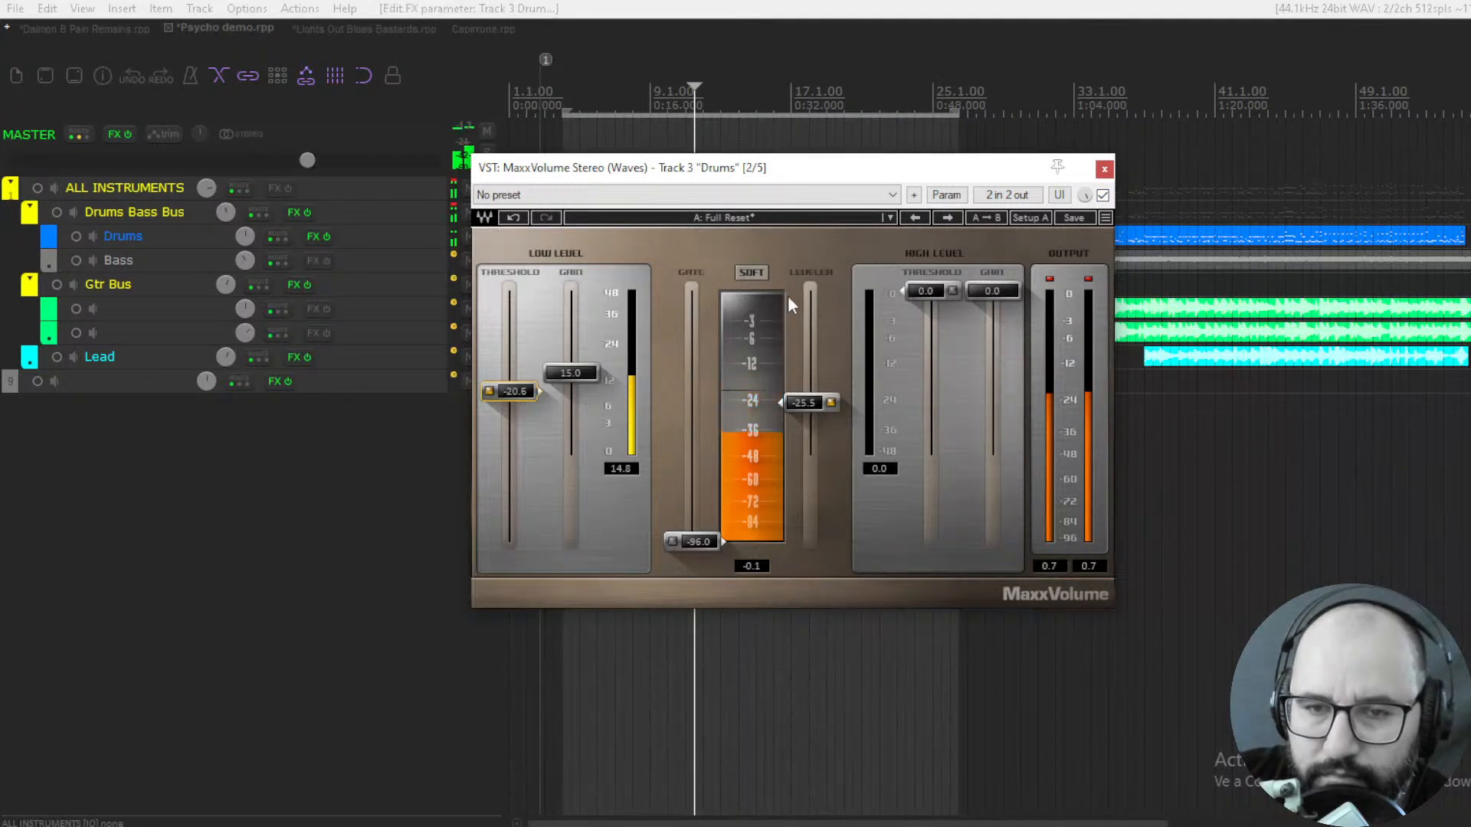
left_click(754, 274)
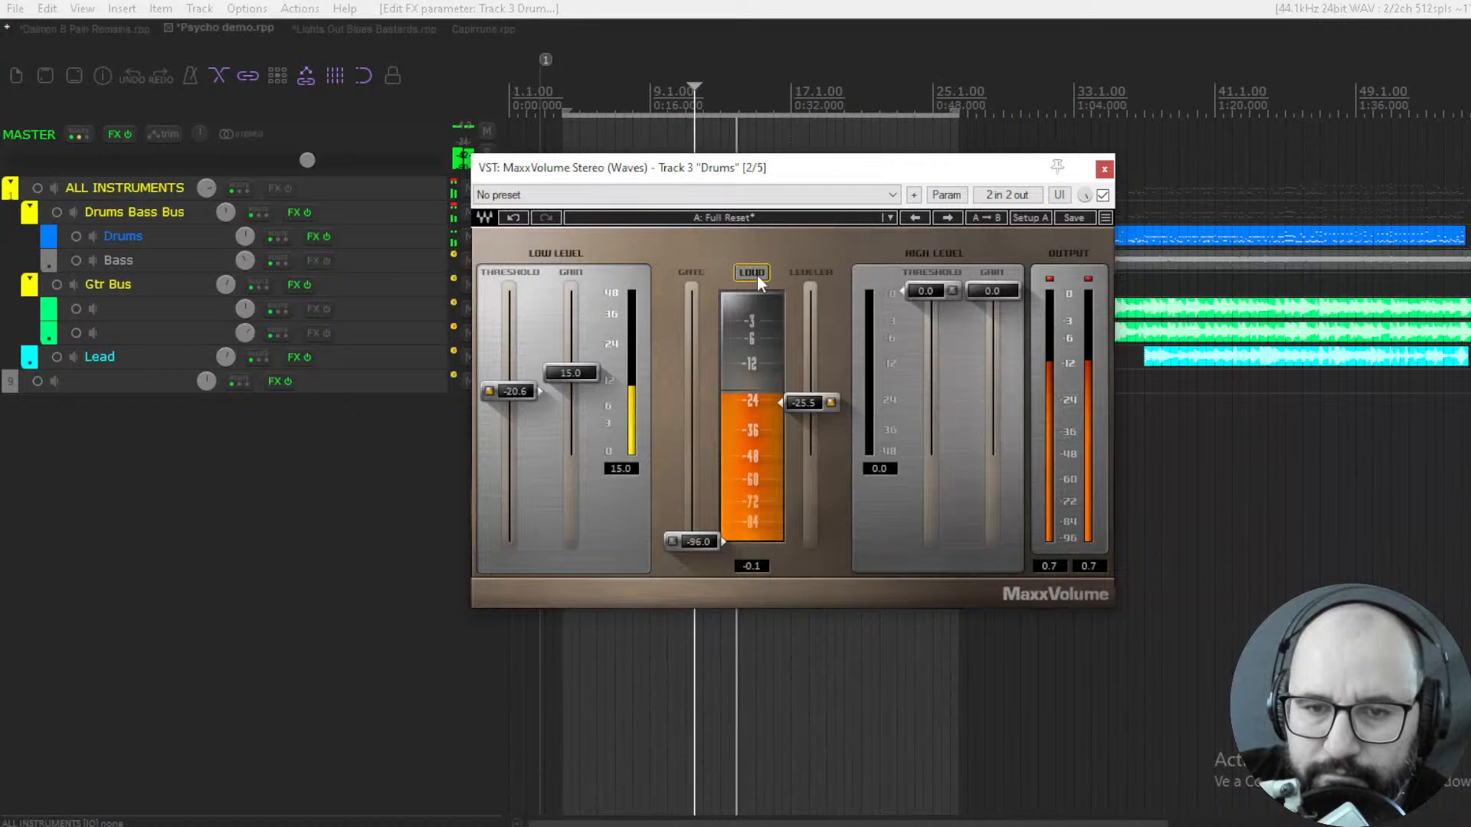
left_click(1102, 195)
left_click(1103, 196)
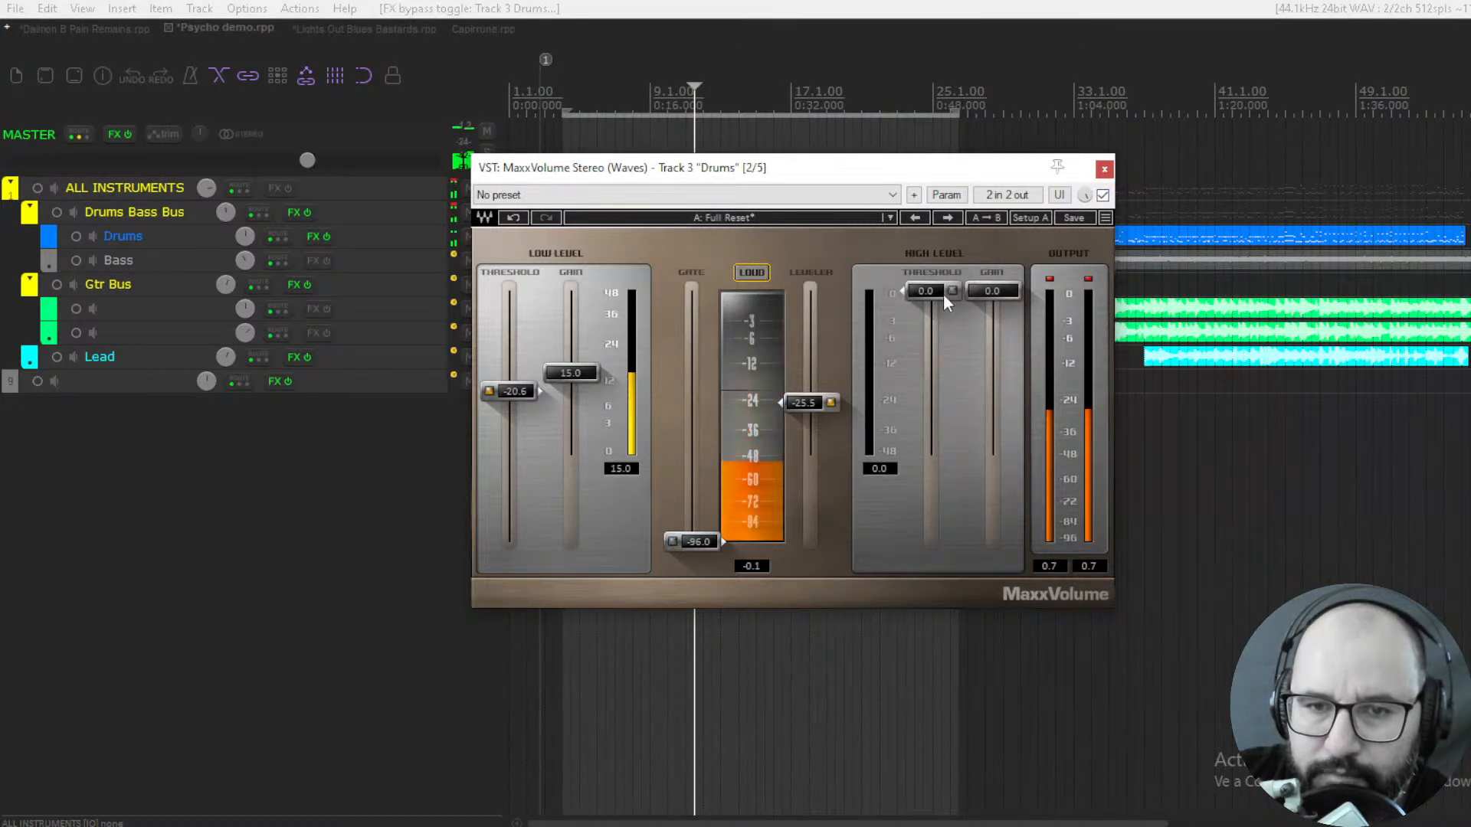
Set the Drums high-level threshold to -9.0 and high-level gain to -1.5, and compare the sound with bypass
left_click_drag(955, 289, 955, 350)
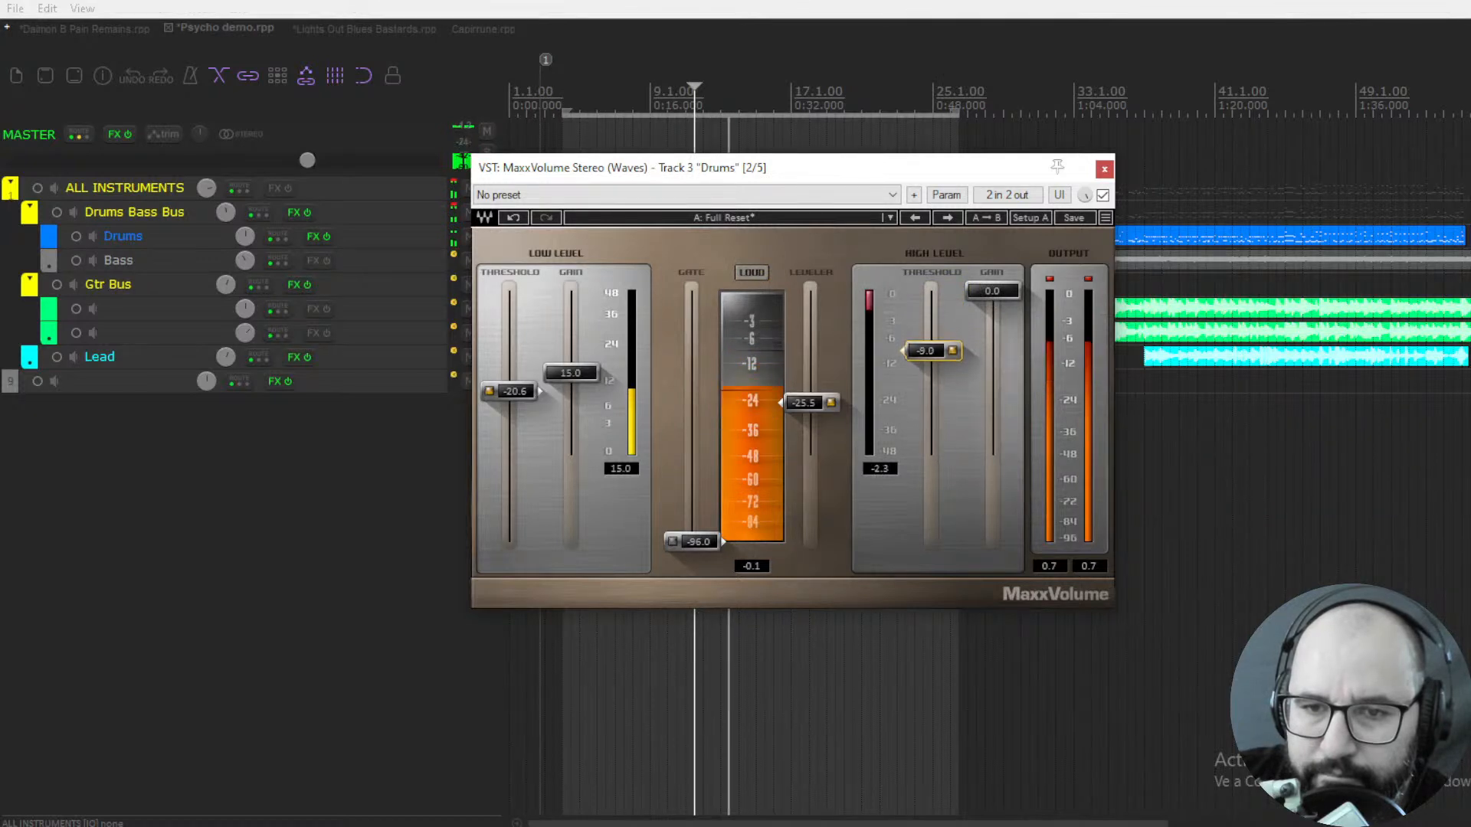
left_click_drag(992, 302, 980, 320)
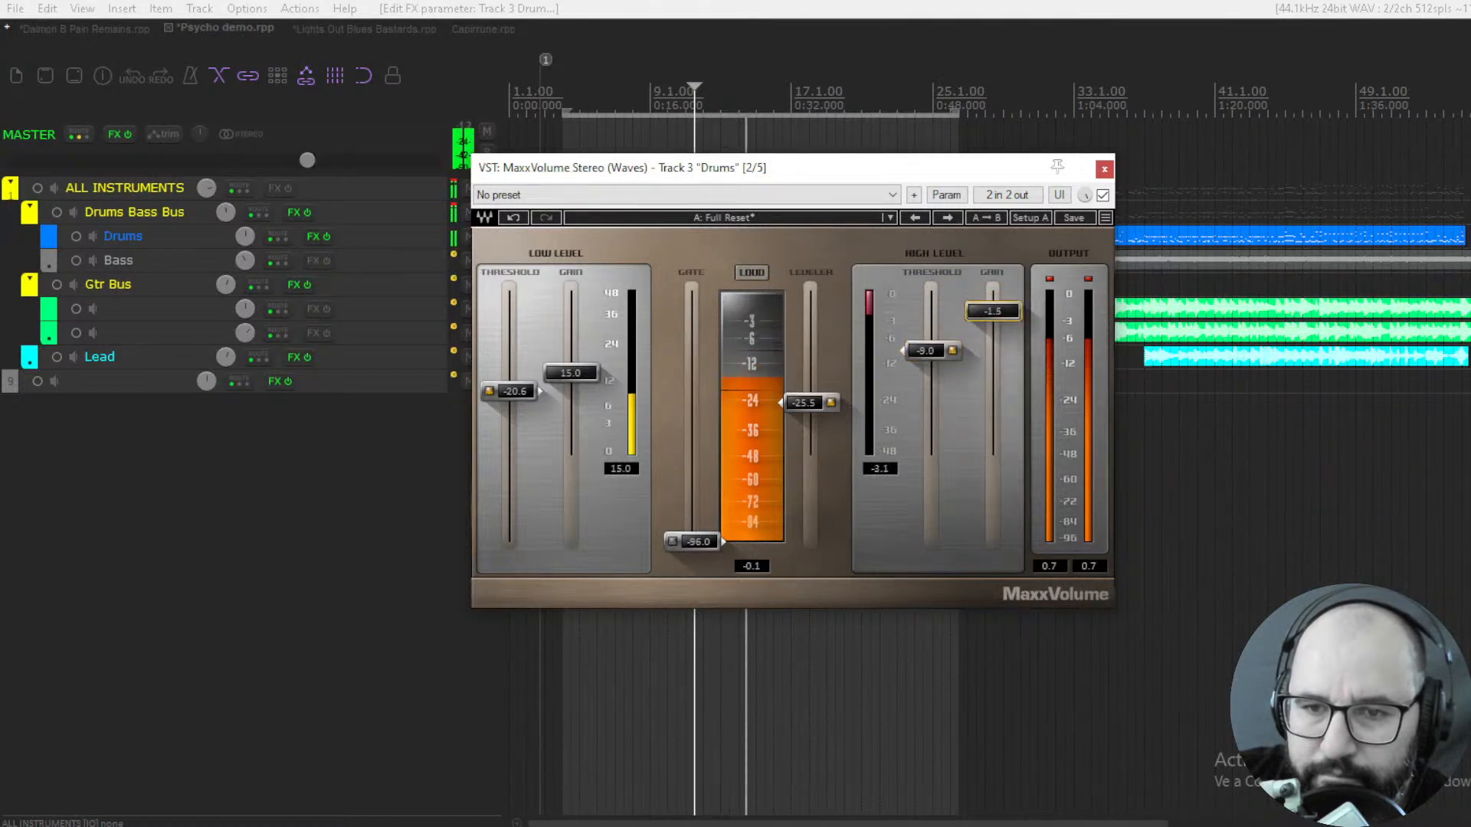
left_click(1102, 195)
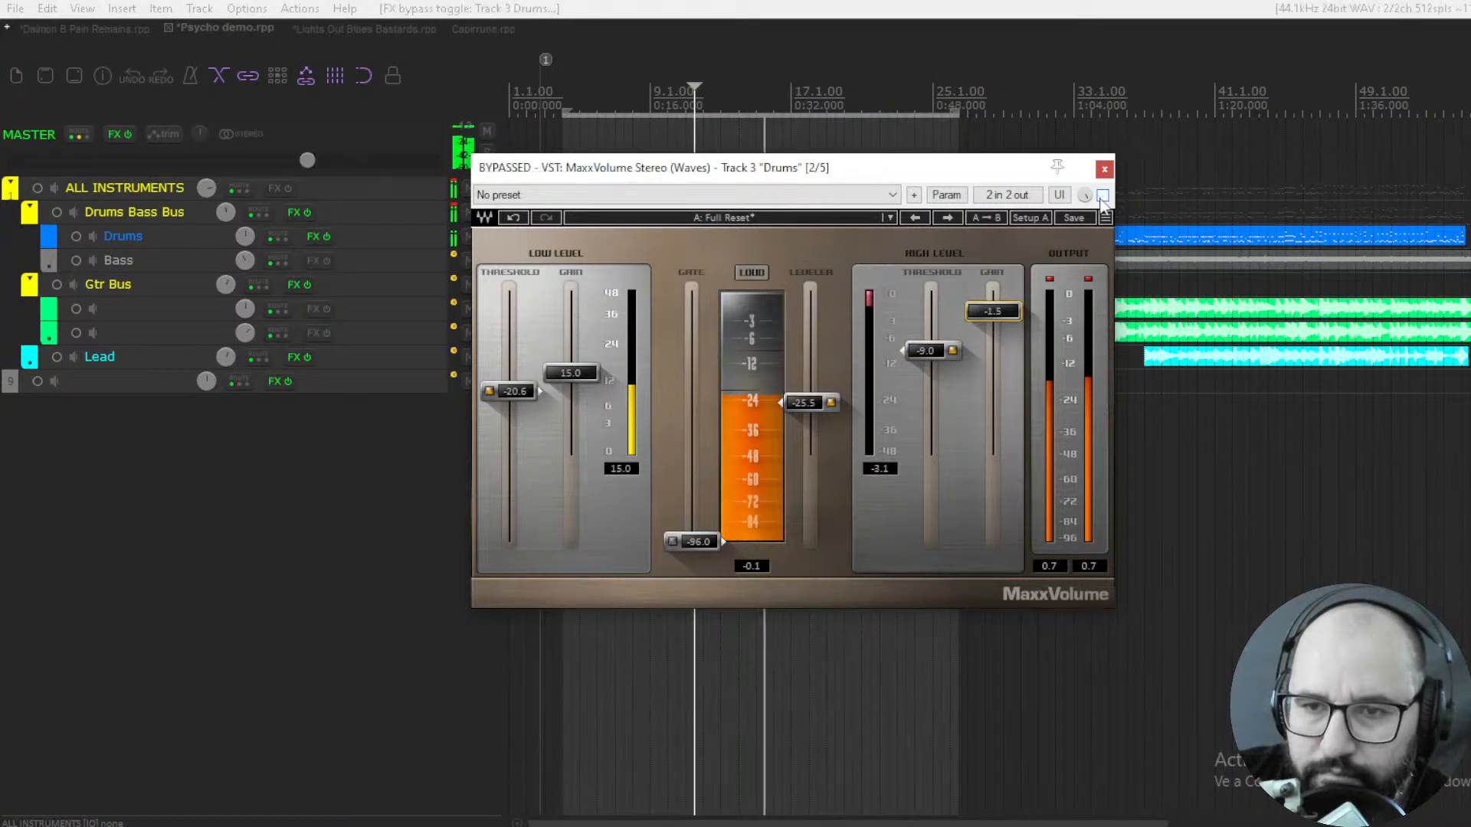
left_click(1103, 195)
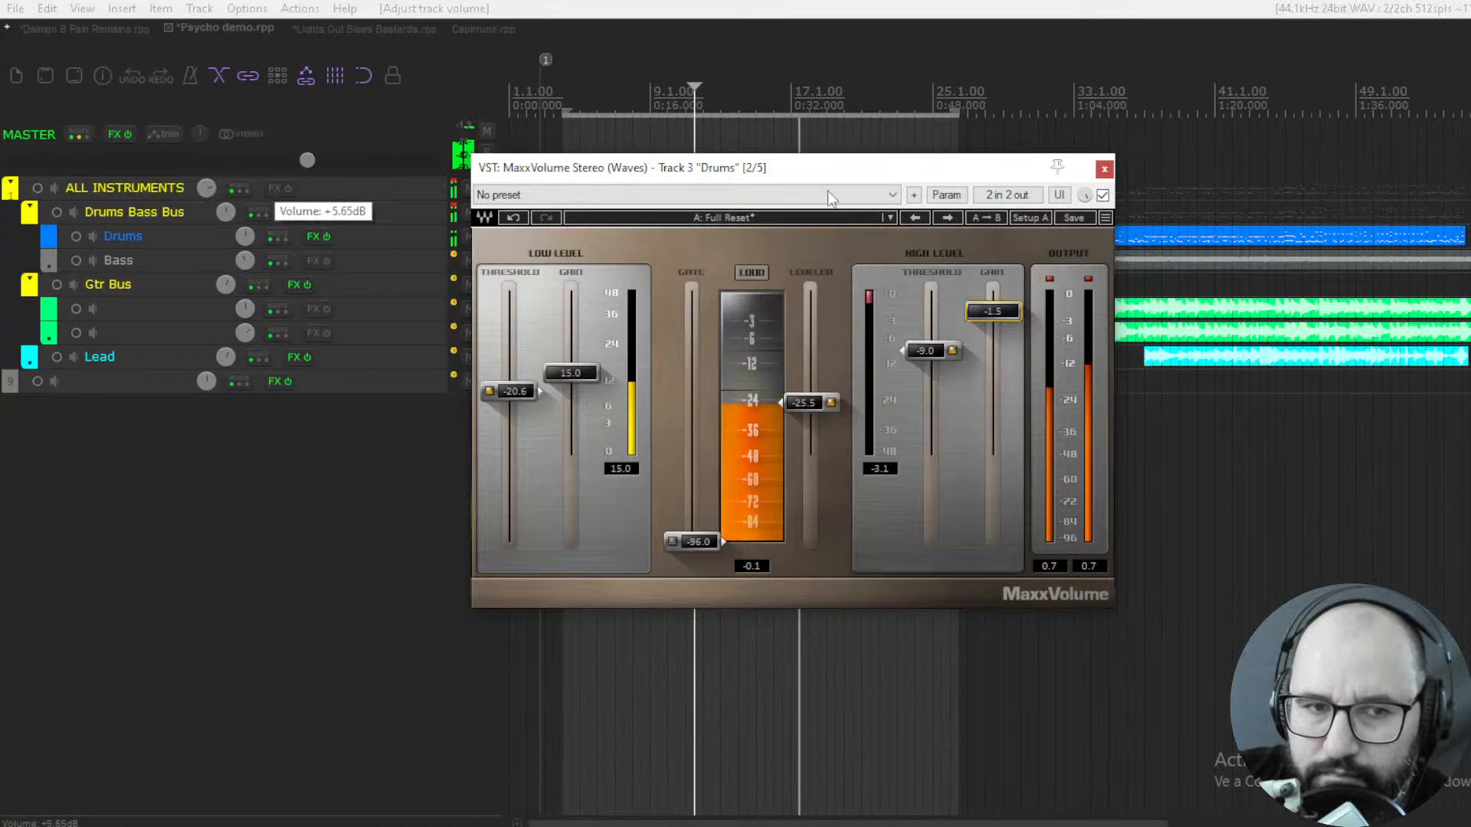
Compare the drums with MaxxVolume bypassed once more and set the high-level gain to -2.3
left_click(1102, 195)
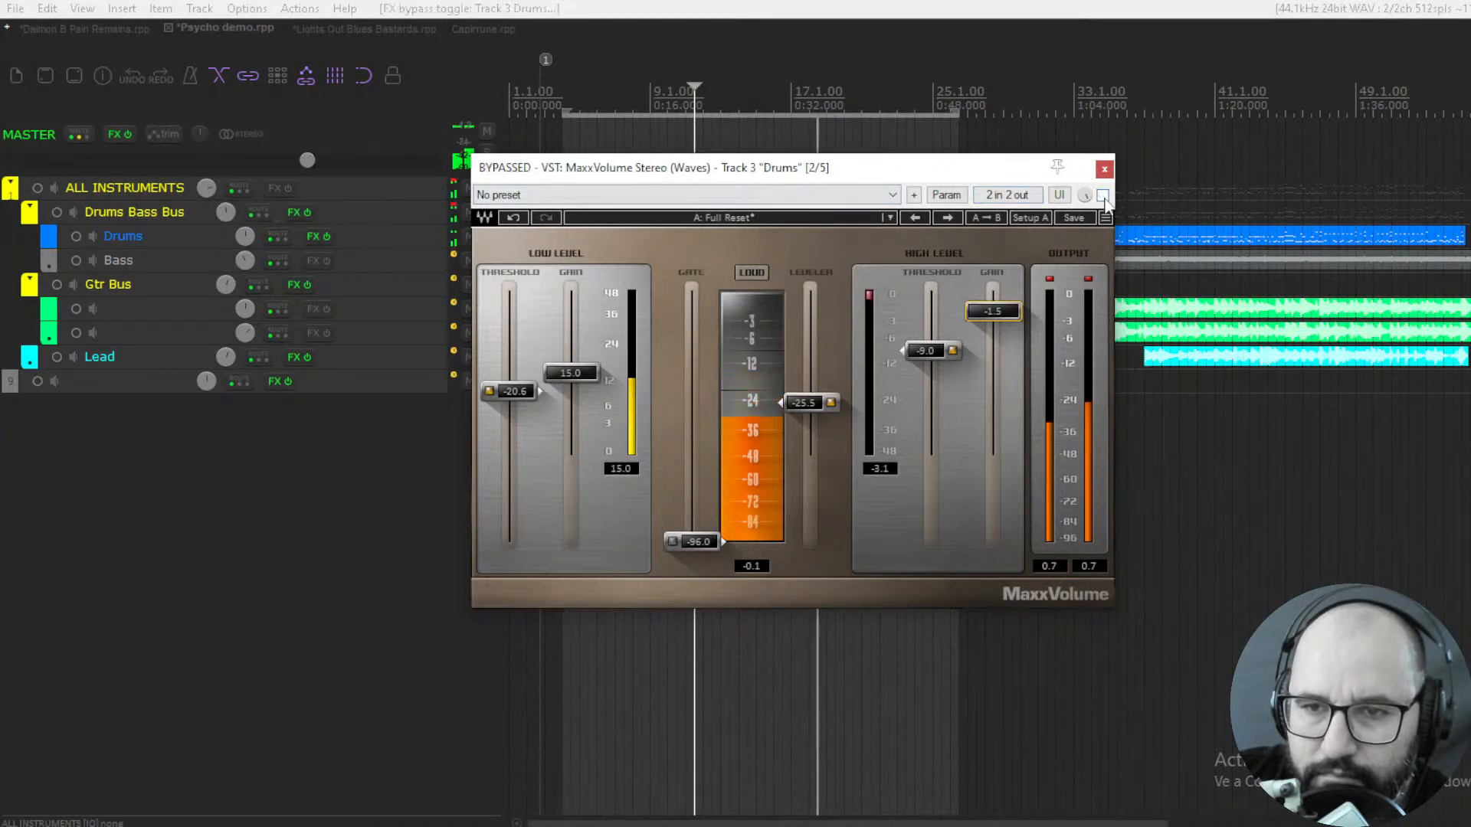
left_click(1103, 195)
left_click_drag(993, 311, 1000, 328)
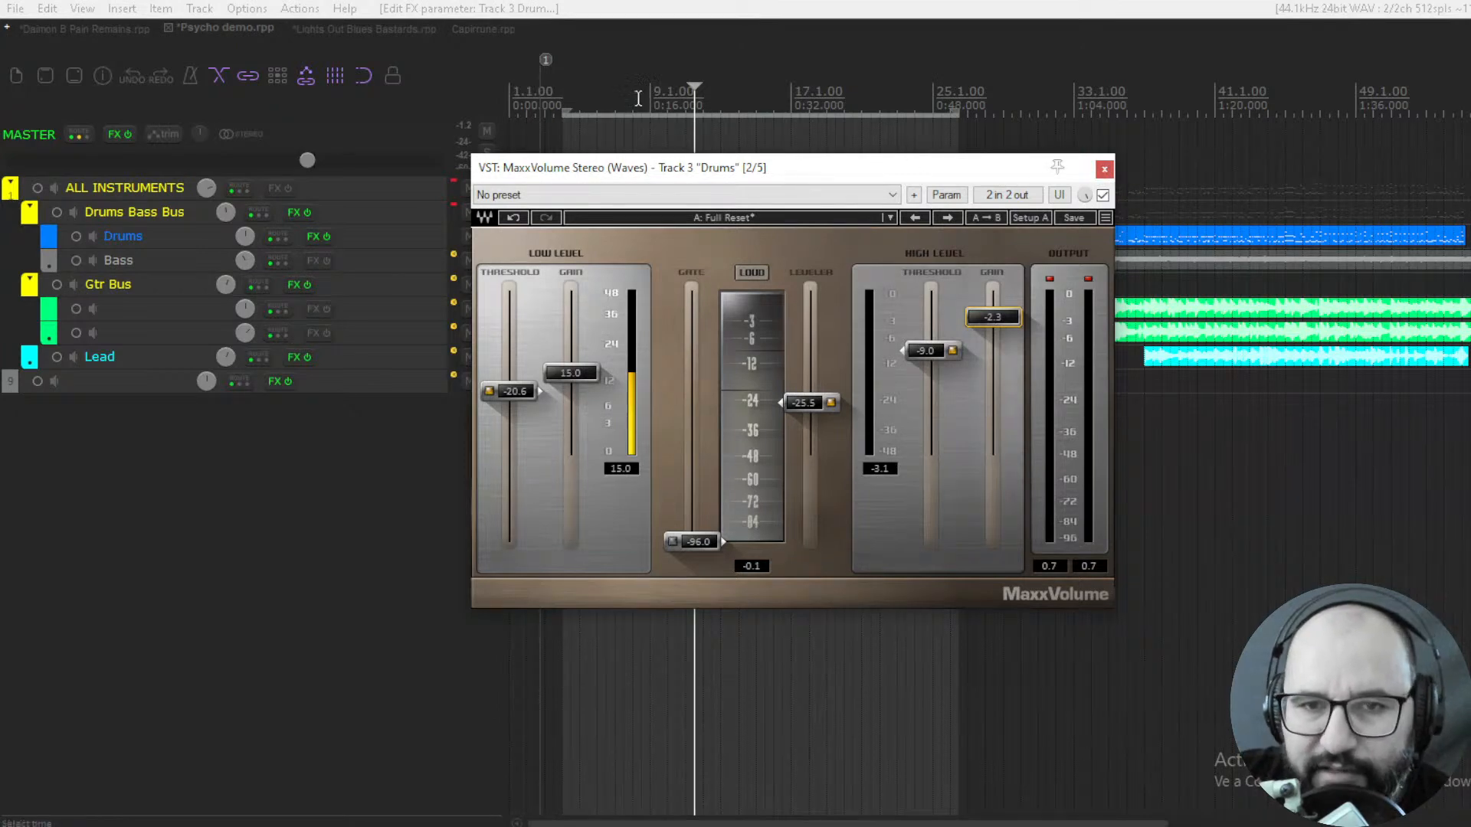
Switch to the Lights Out Blues Bastards project and play it, comparing the Acoustic Gtr Bus with MaxxVolume bypassed and enabled
left_click(342, 29)
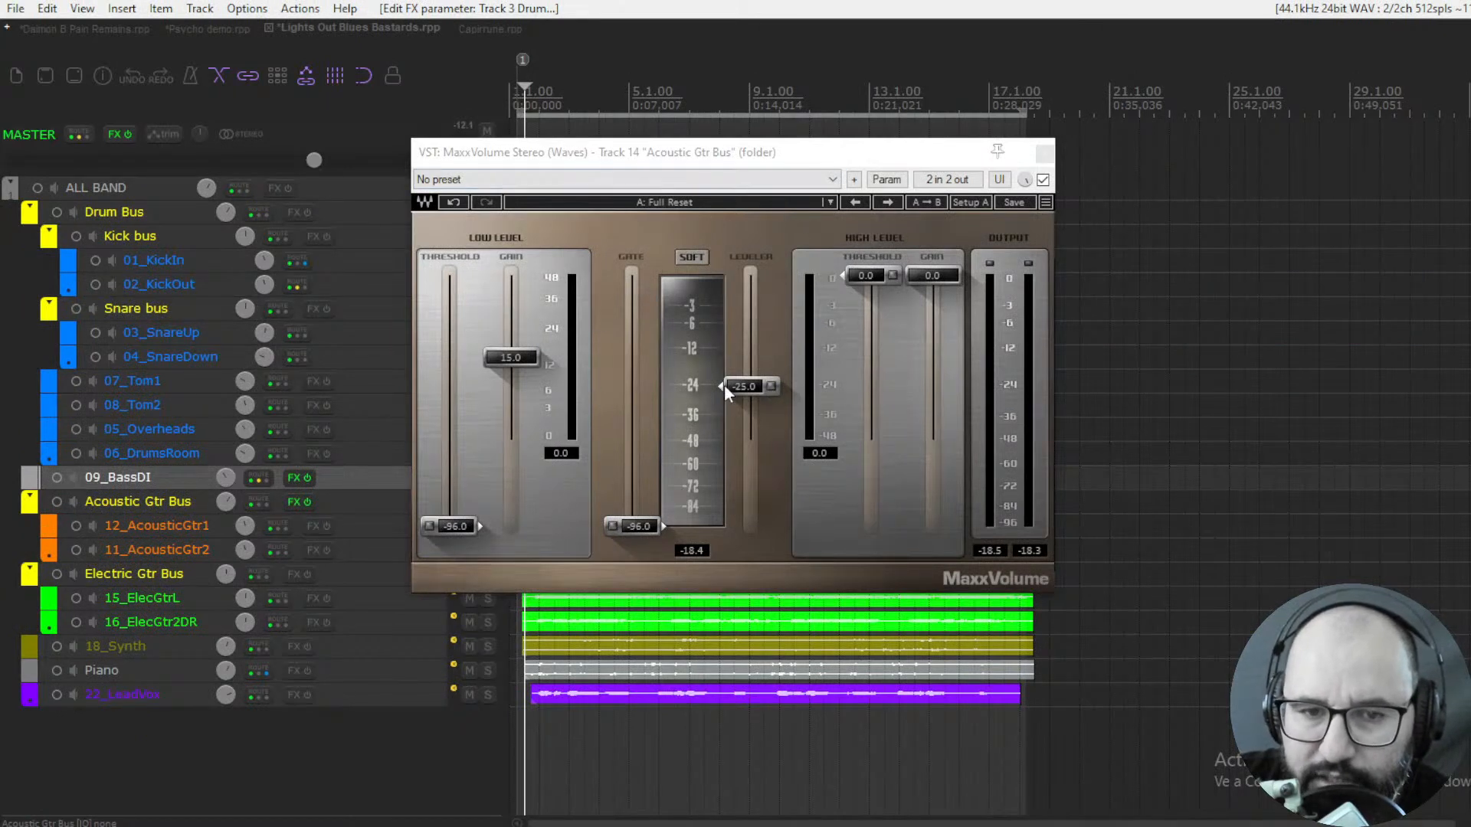
key("space")
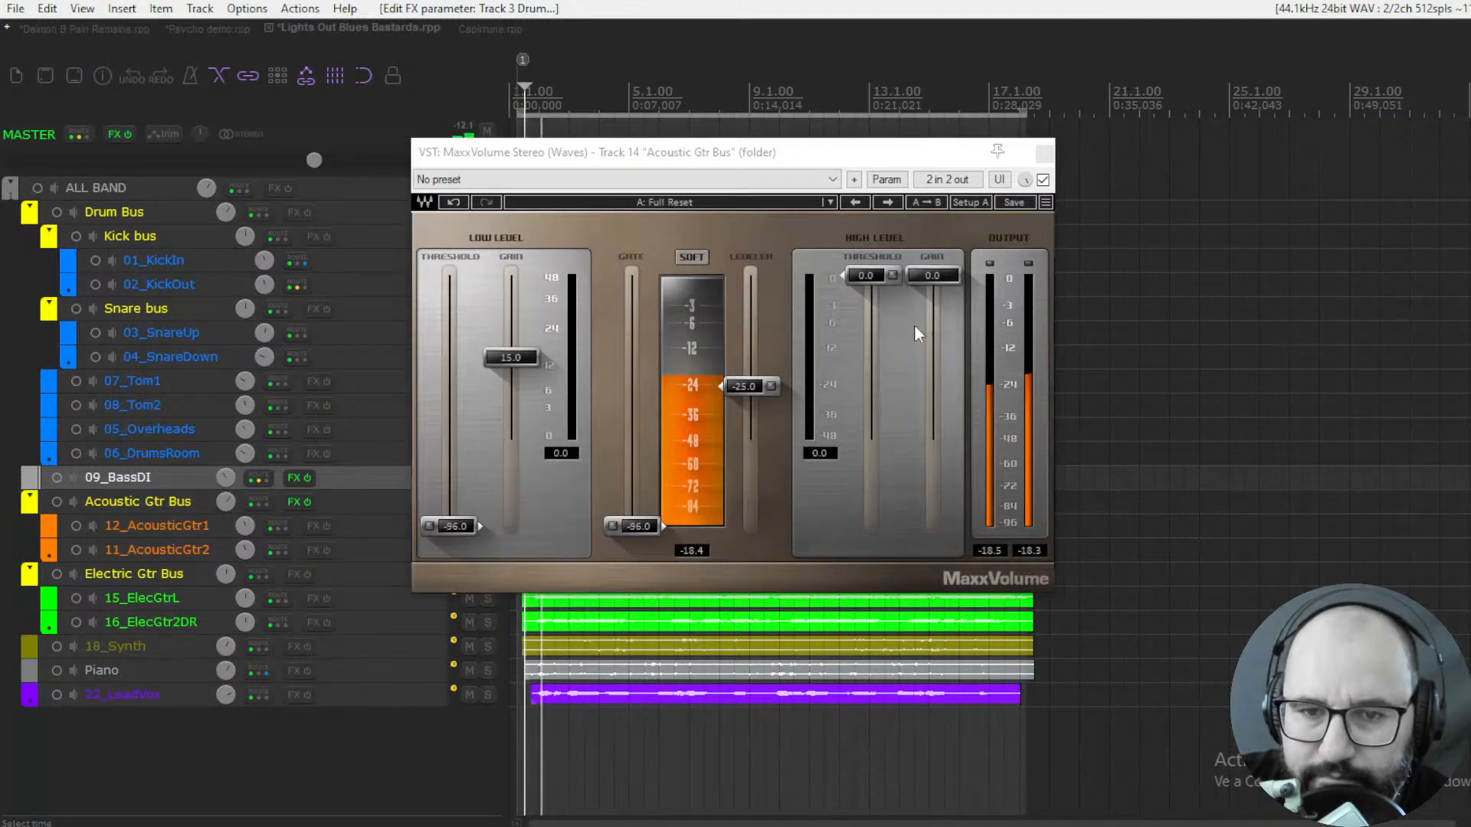
left_click(1042, 180)
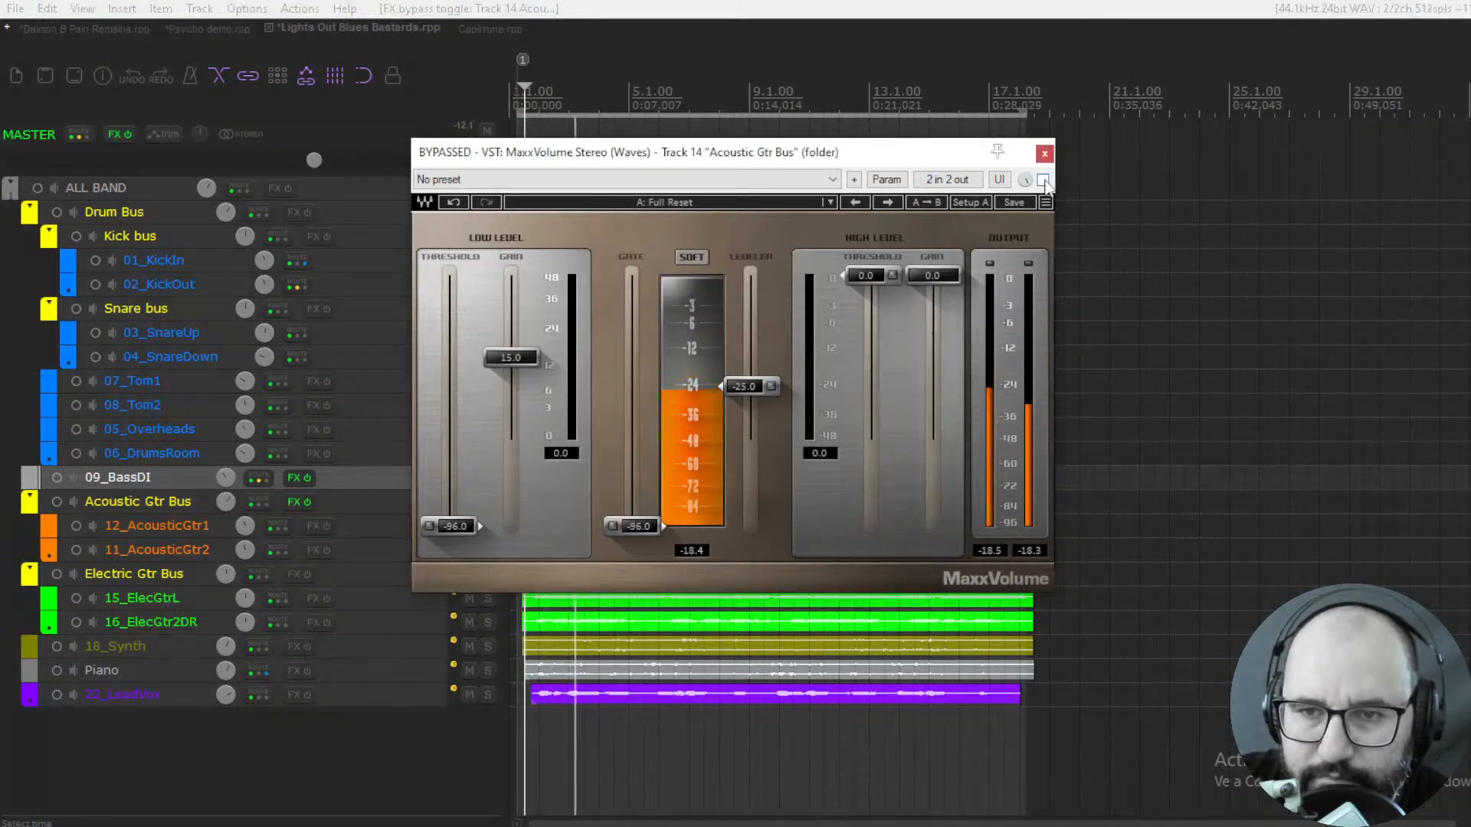
left_click(1042, 180)
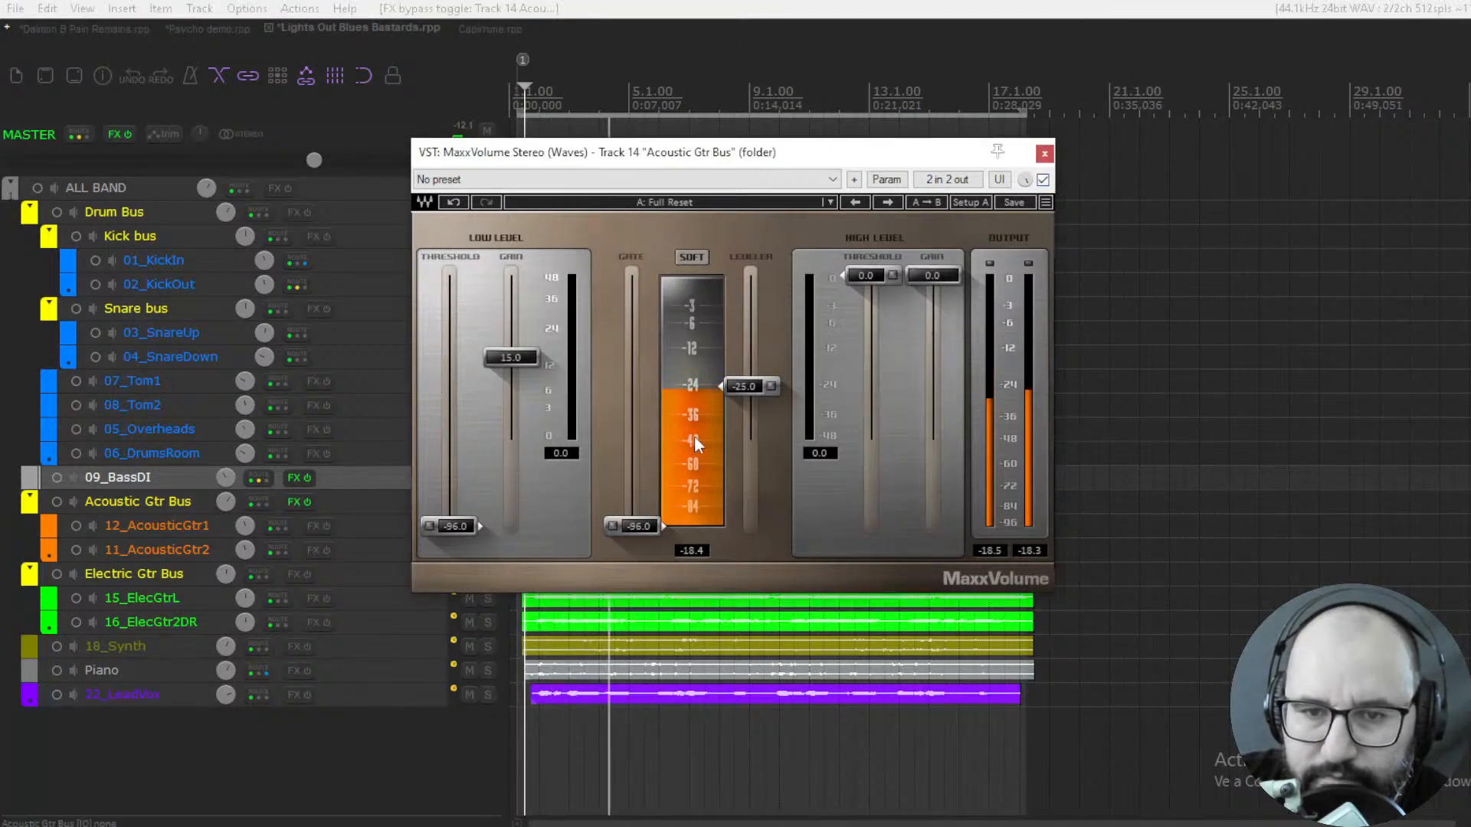
Set the Acoustic Gtr Bus low-level threshold to -31.3 and activate the leveler at -21.0
left_click_drag(434, 526, 456, 428)
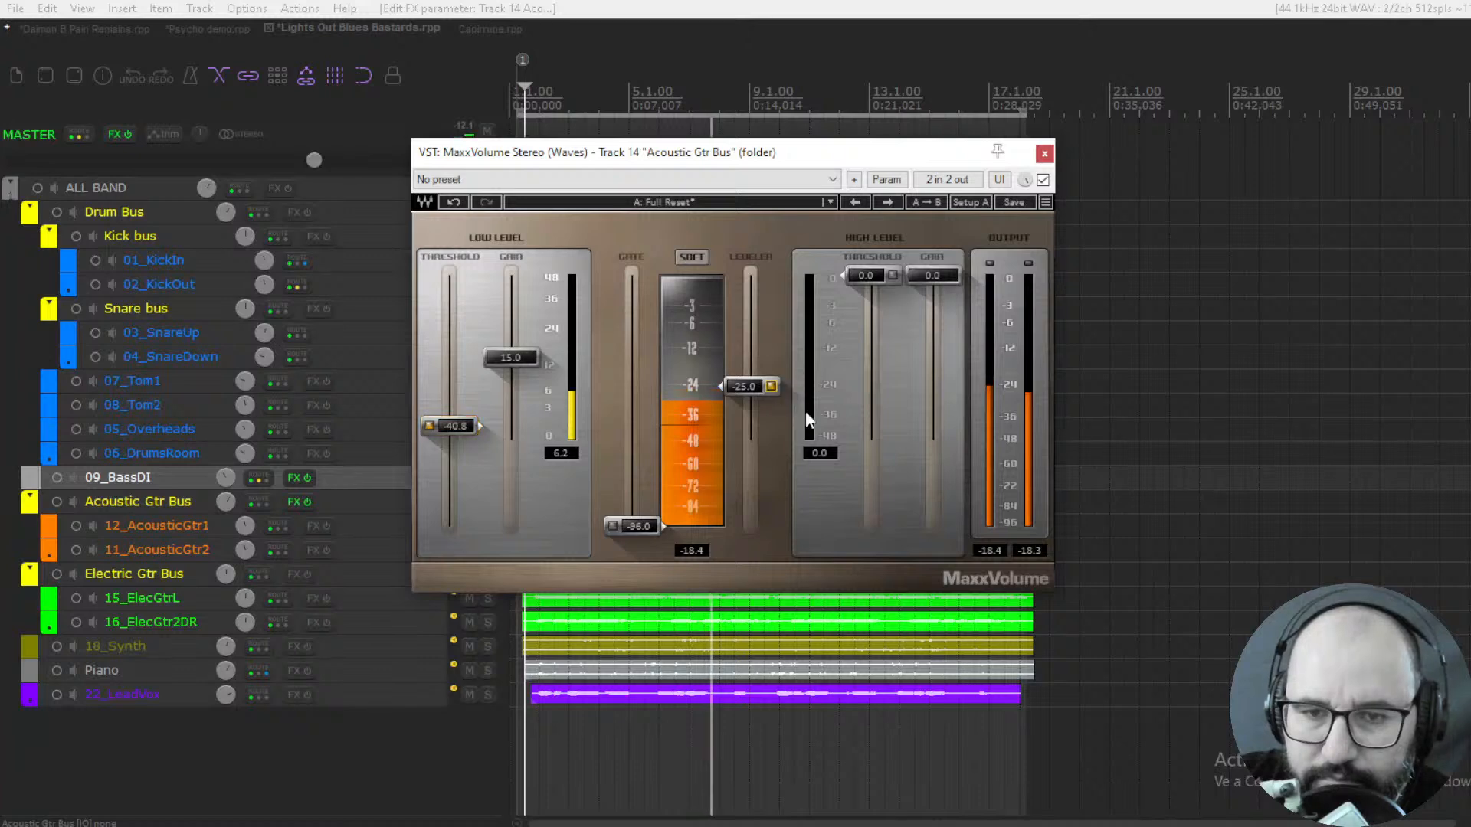
left_click_drag(758, 389, 745, 377)
left_click_drag(448, 433, 451, 411)
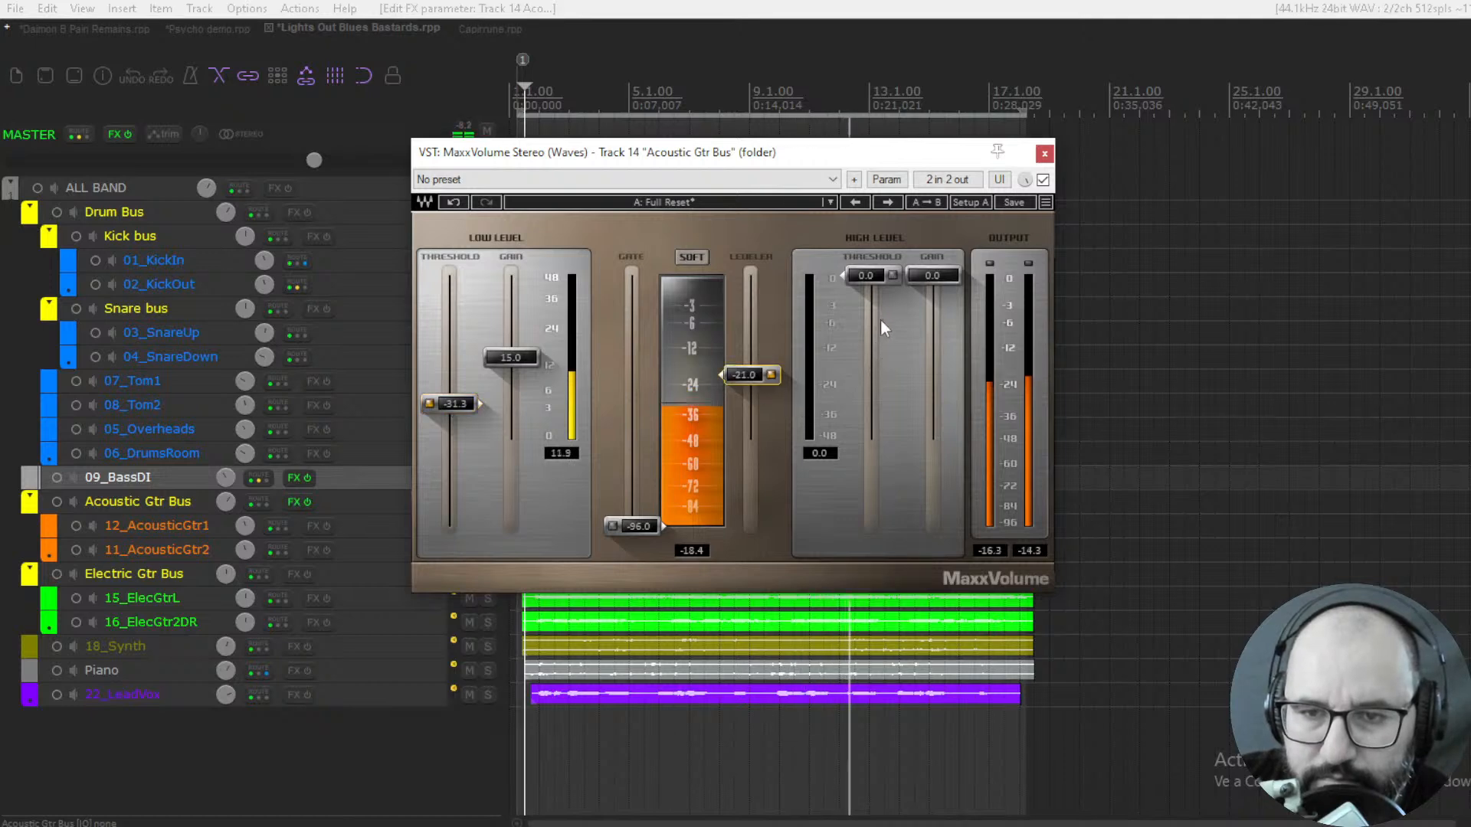
Set the Acoustic Gtr Bus high-level threshold to -11.5 and high-level gain to -8.5, and compare the result with bypass
left_click_drag(932, 275, 933, 341)
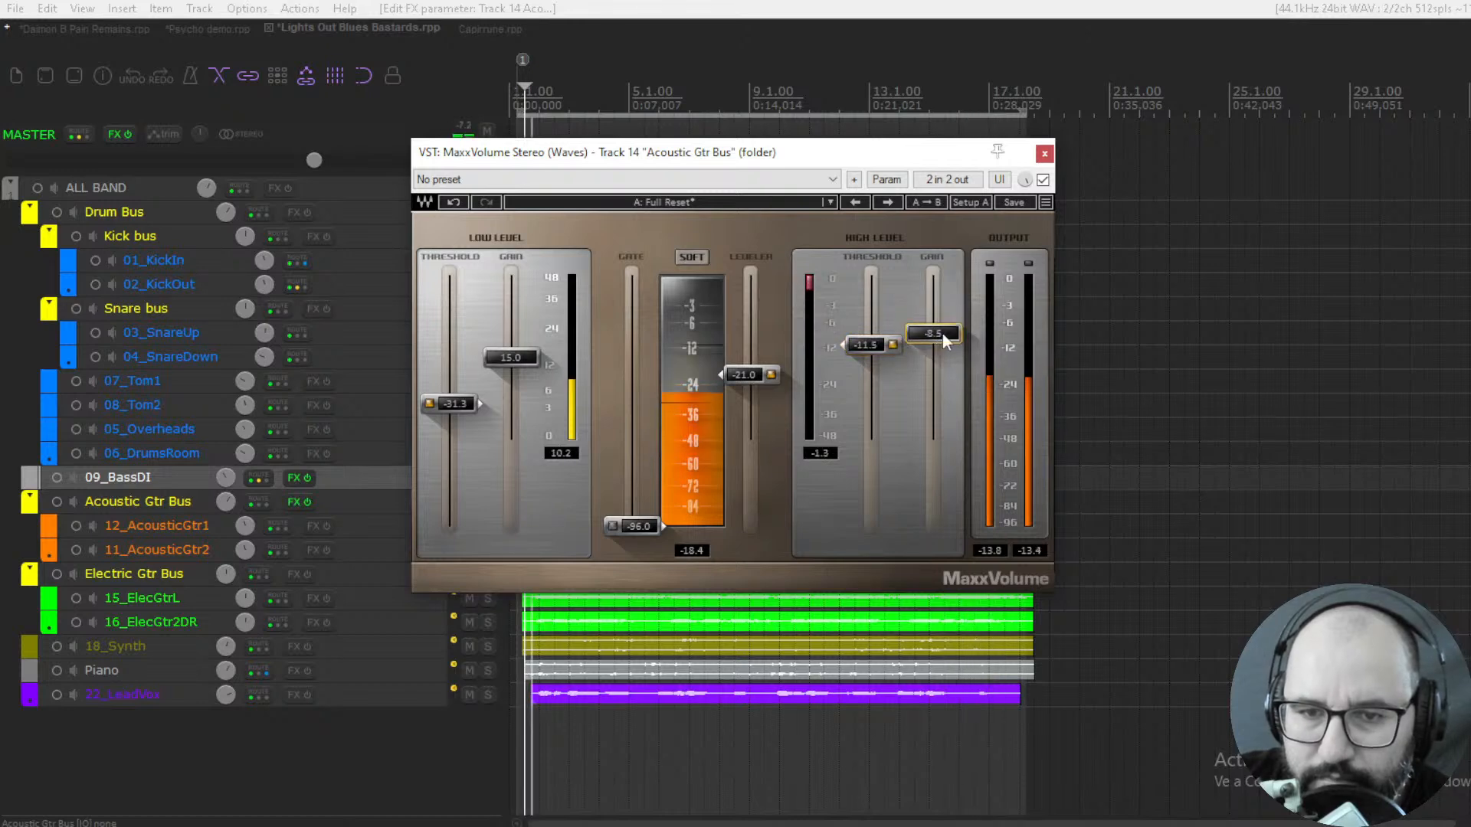
left_click(1043, 180)
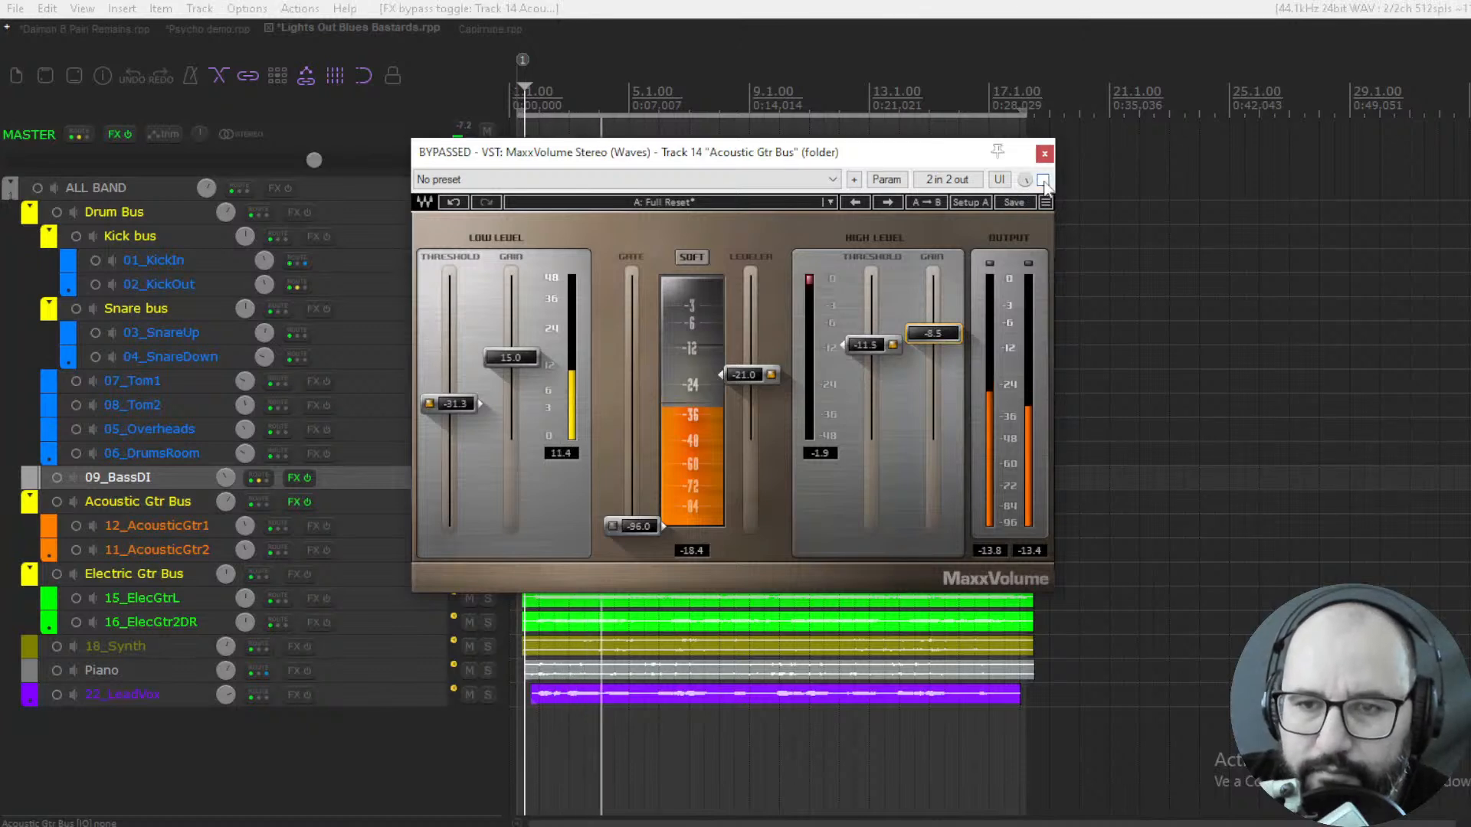
left_click(1043, 181)
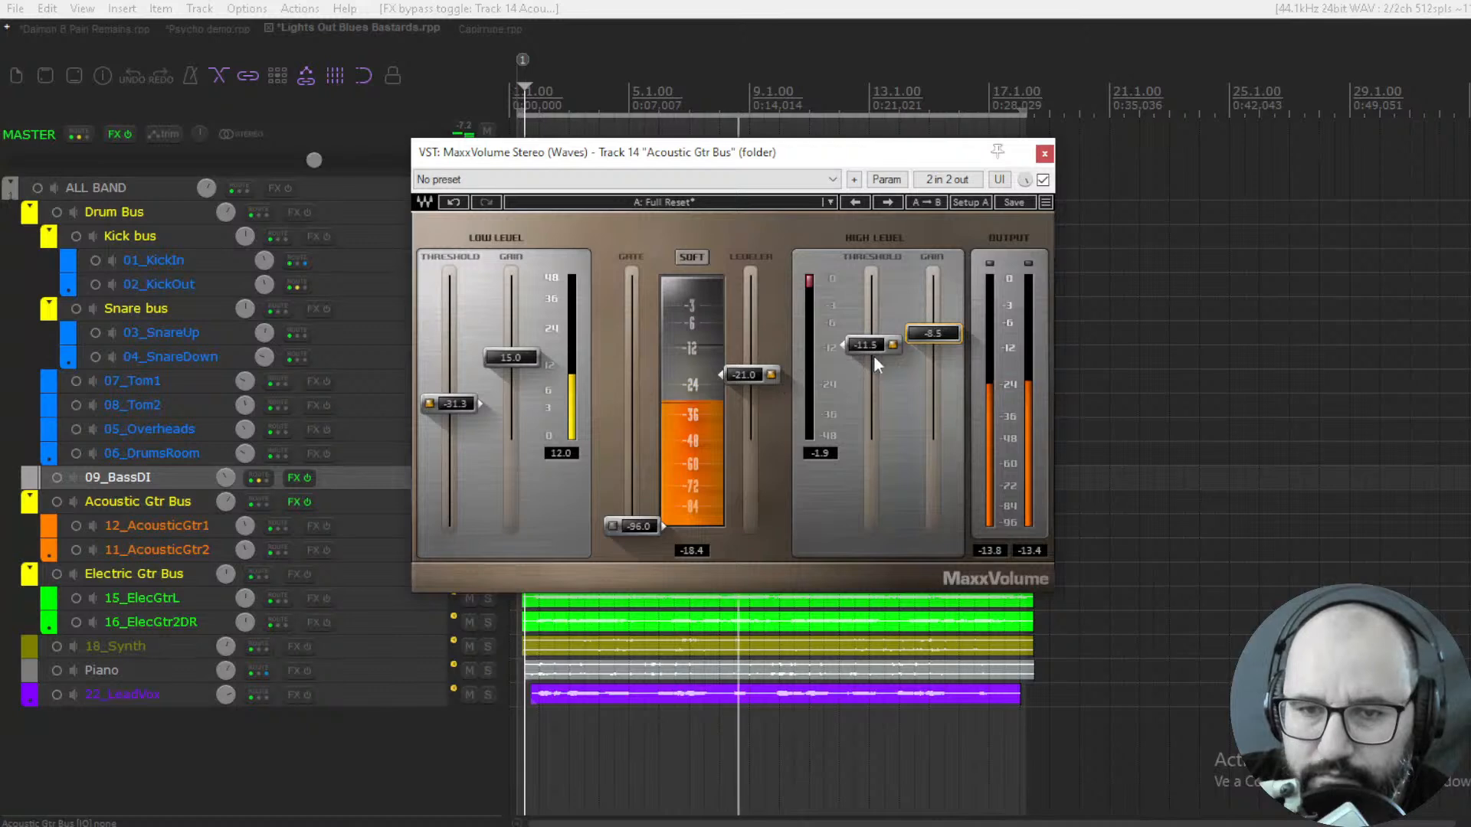
Set the Acoustic Gtr Bus high-level threshold to -15.1 and high-level gain to -11.7, comparing with bypass and replaying the mix
left_click_drag(866, 347, 932, 342)
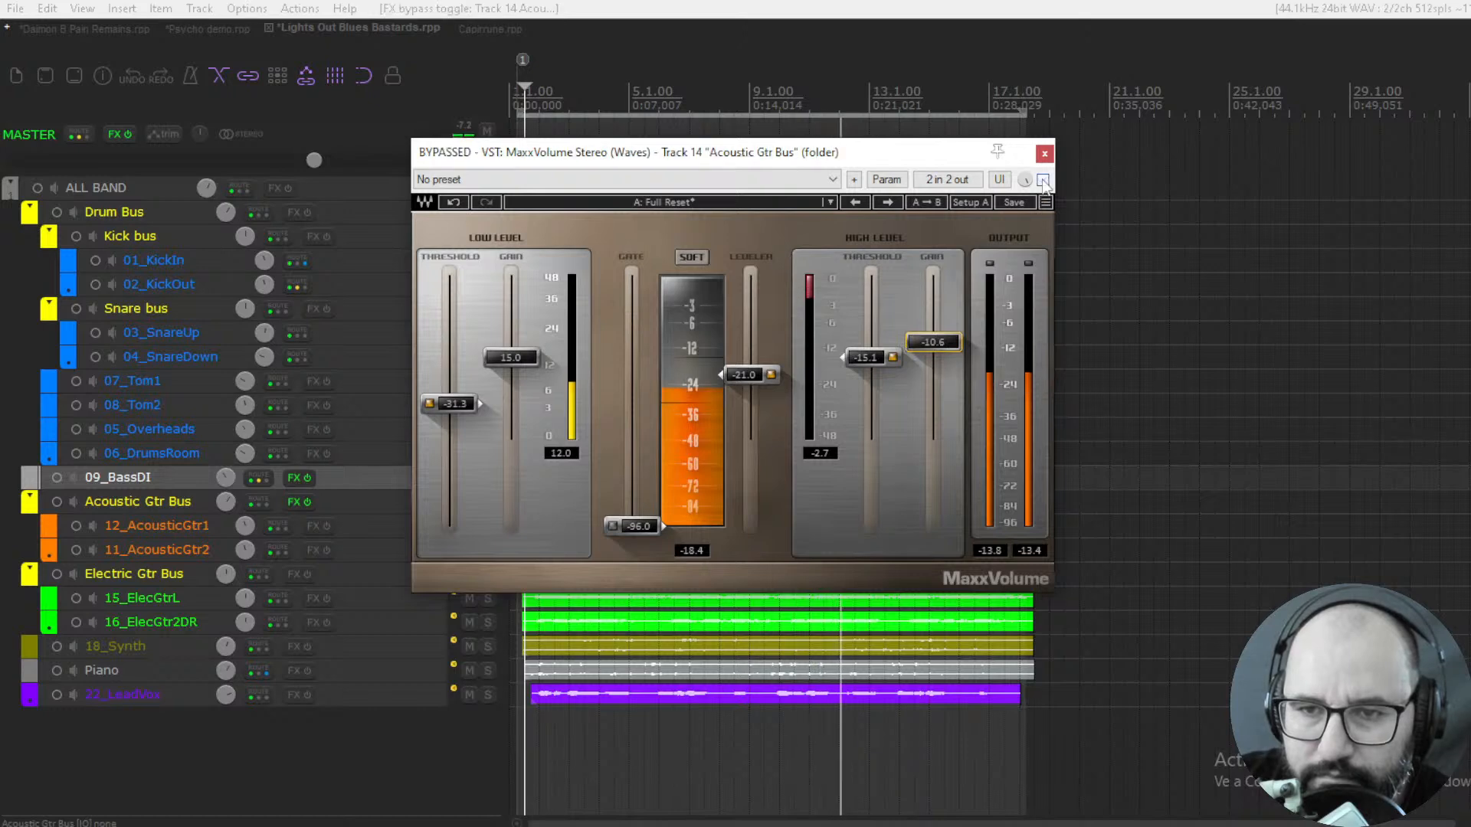
left_click(1044, 184)
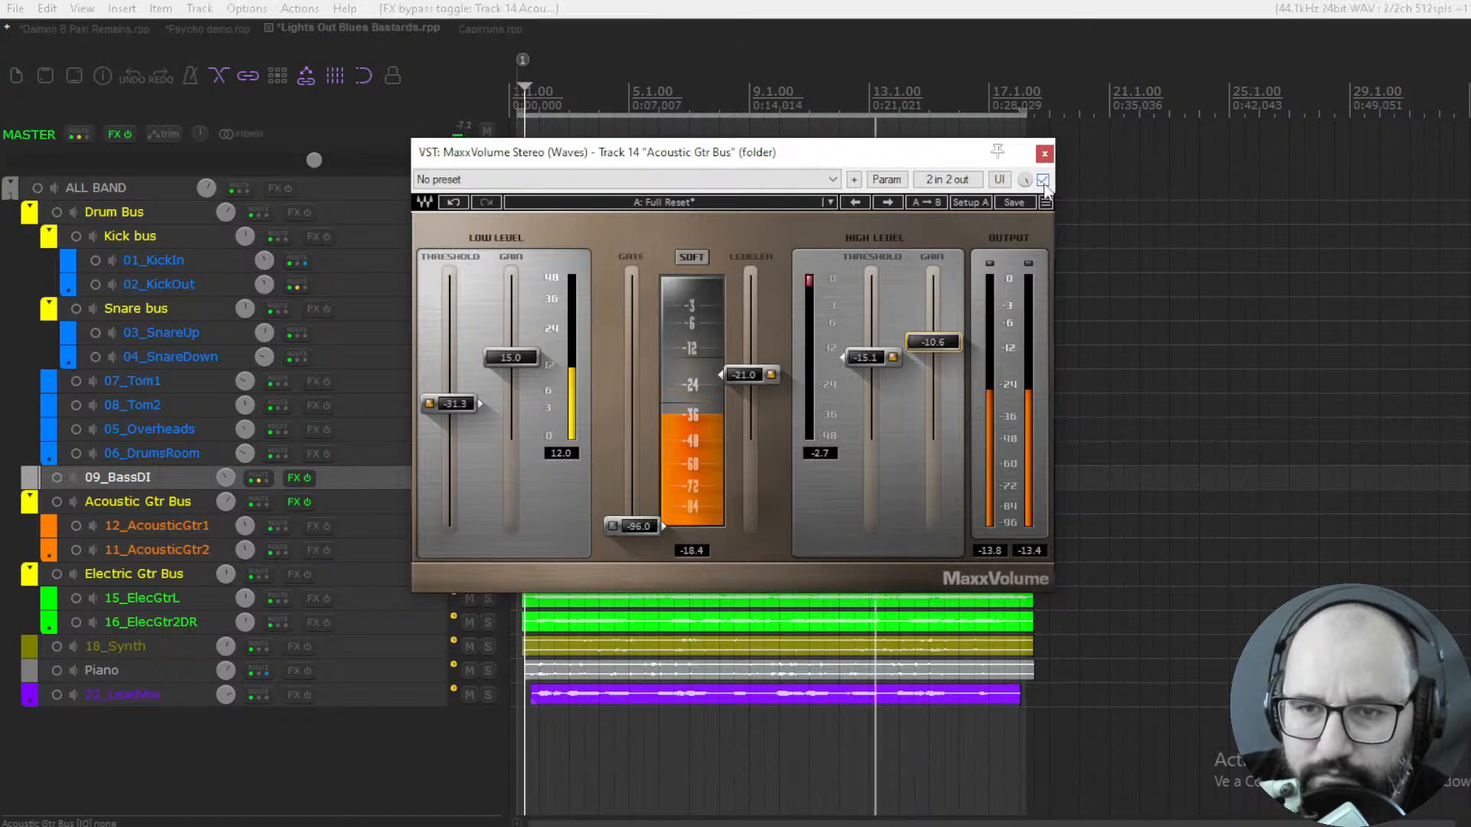
left_click(1043, 181)
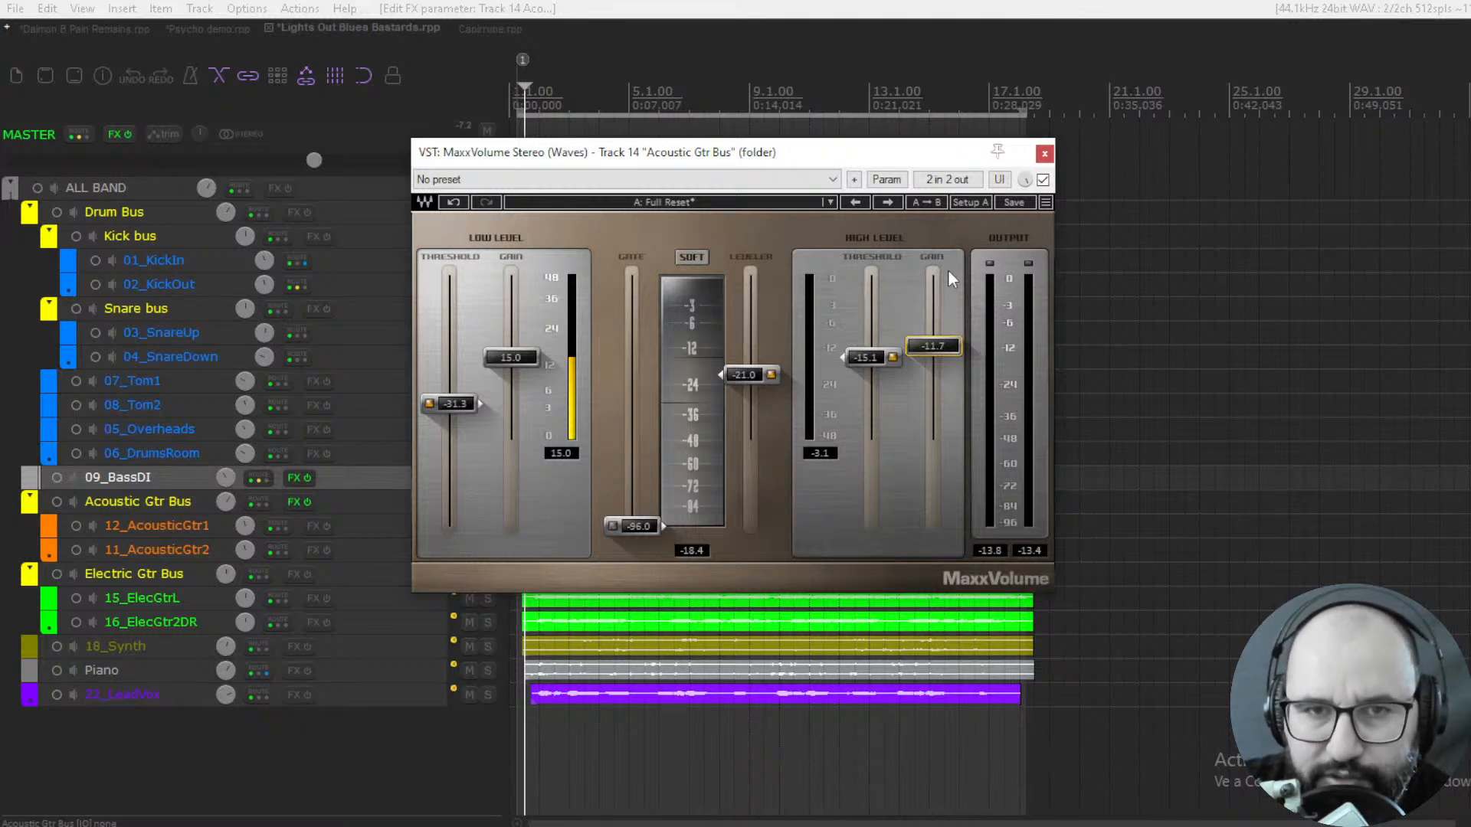
key("space")
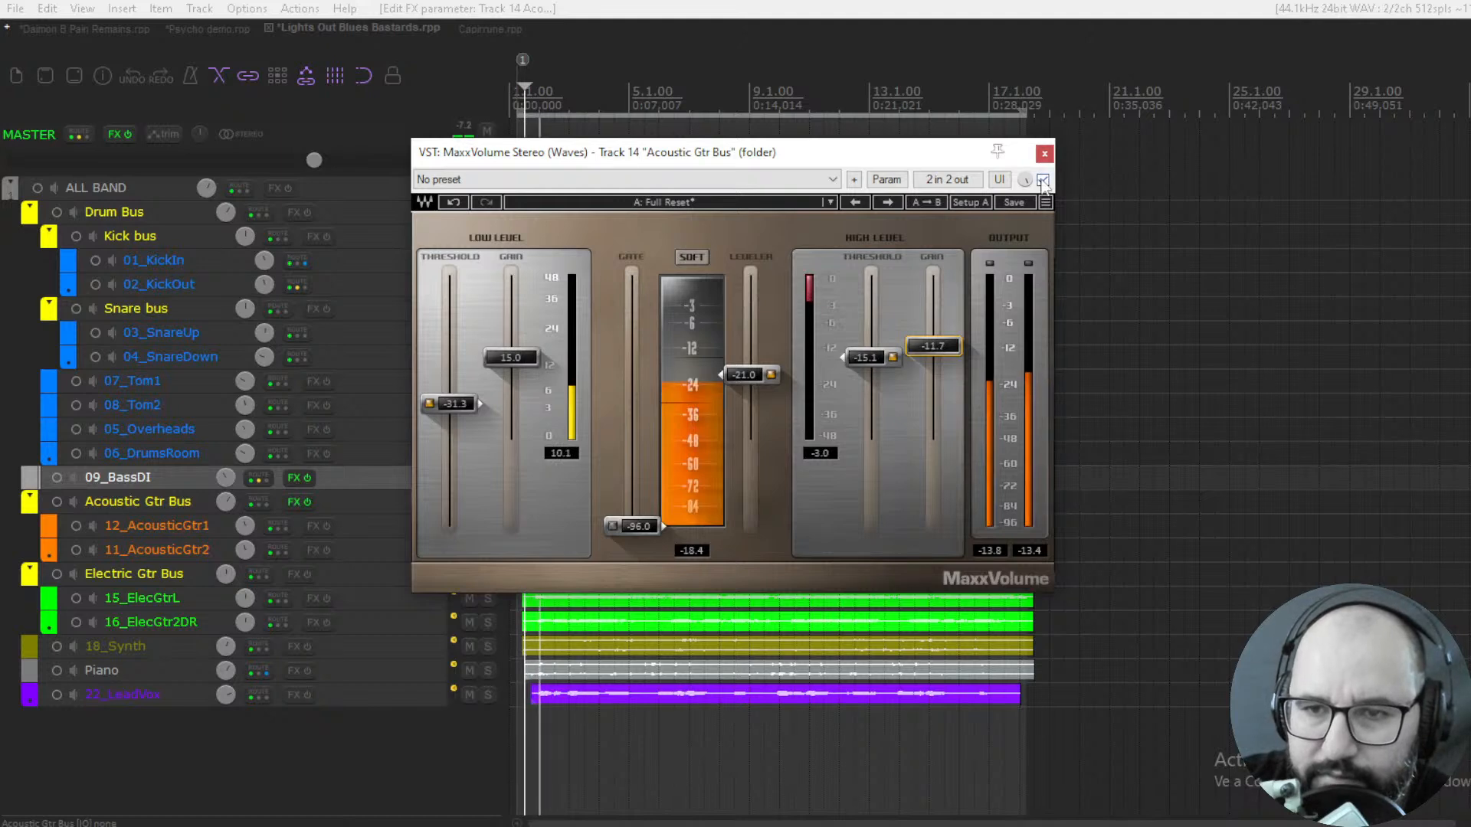
Set the Acoustic Gtr Bus high-level gain to -12.3, comparing the result with bypass, and stop playback
left_click(1043, 181)
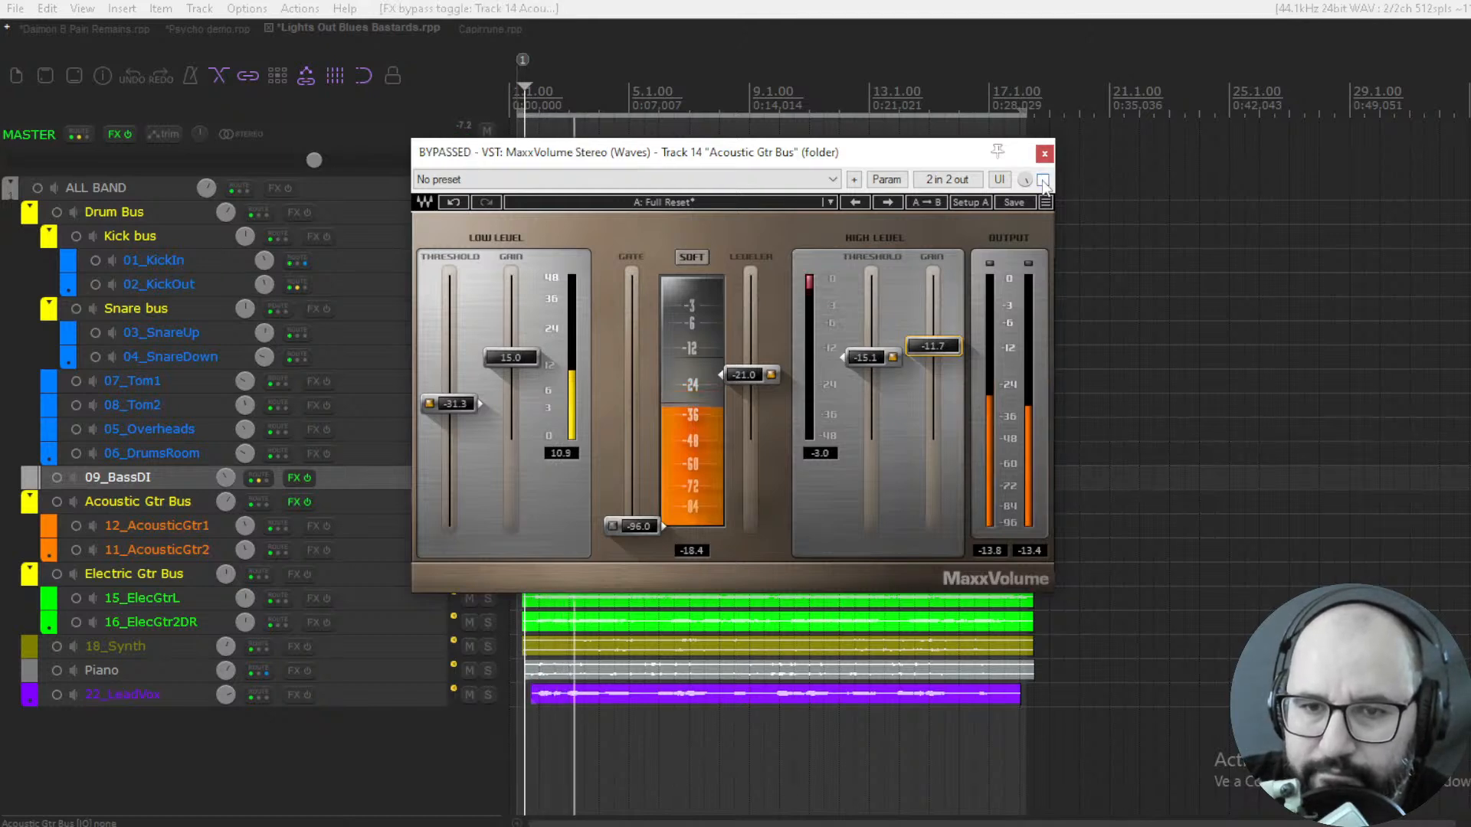
left_click(1042, 181)
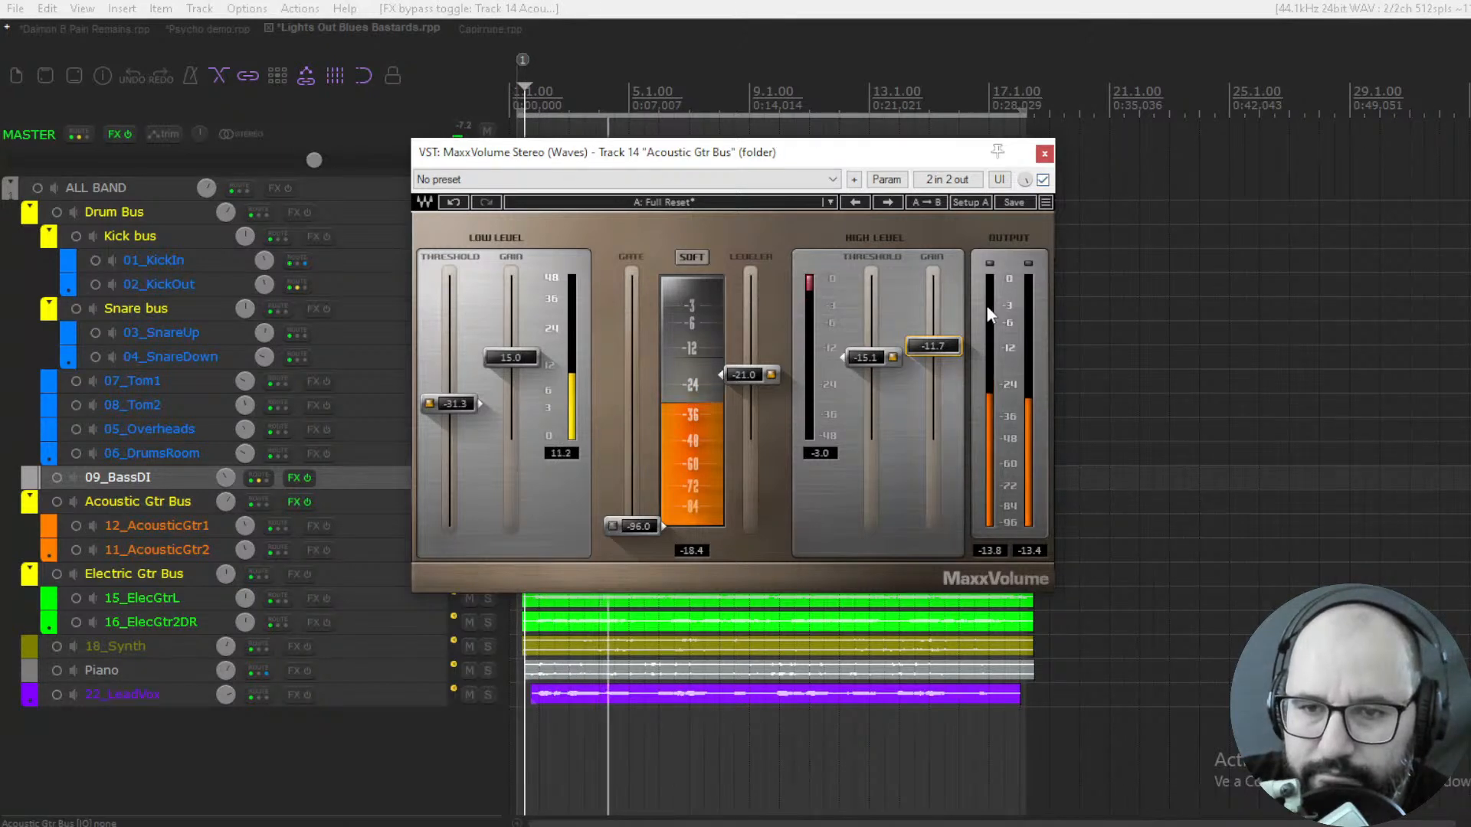
left_click_drag(953, 342, 953, 347)
left_click(1043, 181)
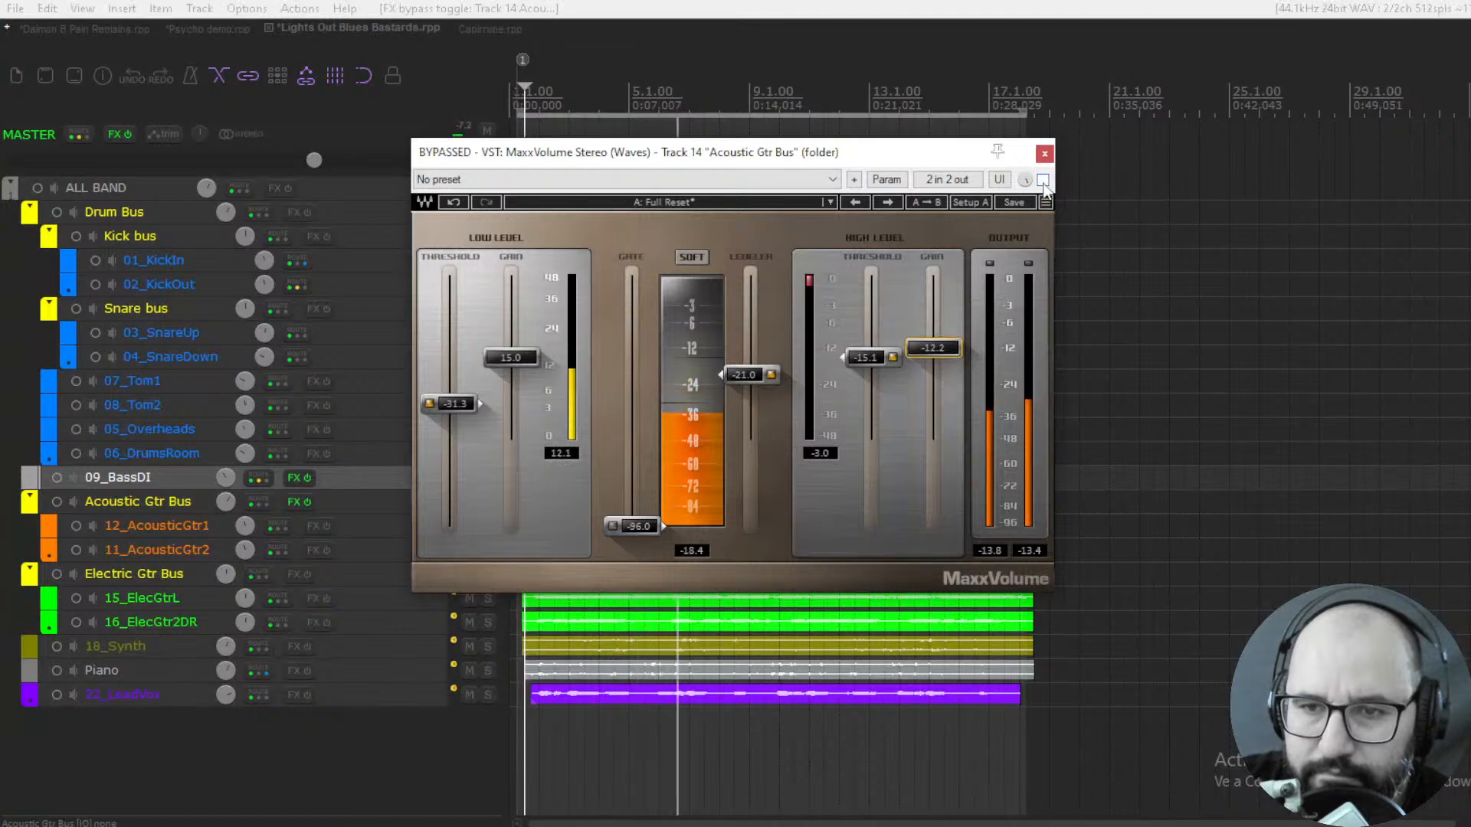
left_click(1042, 181)
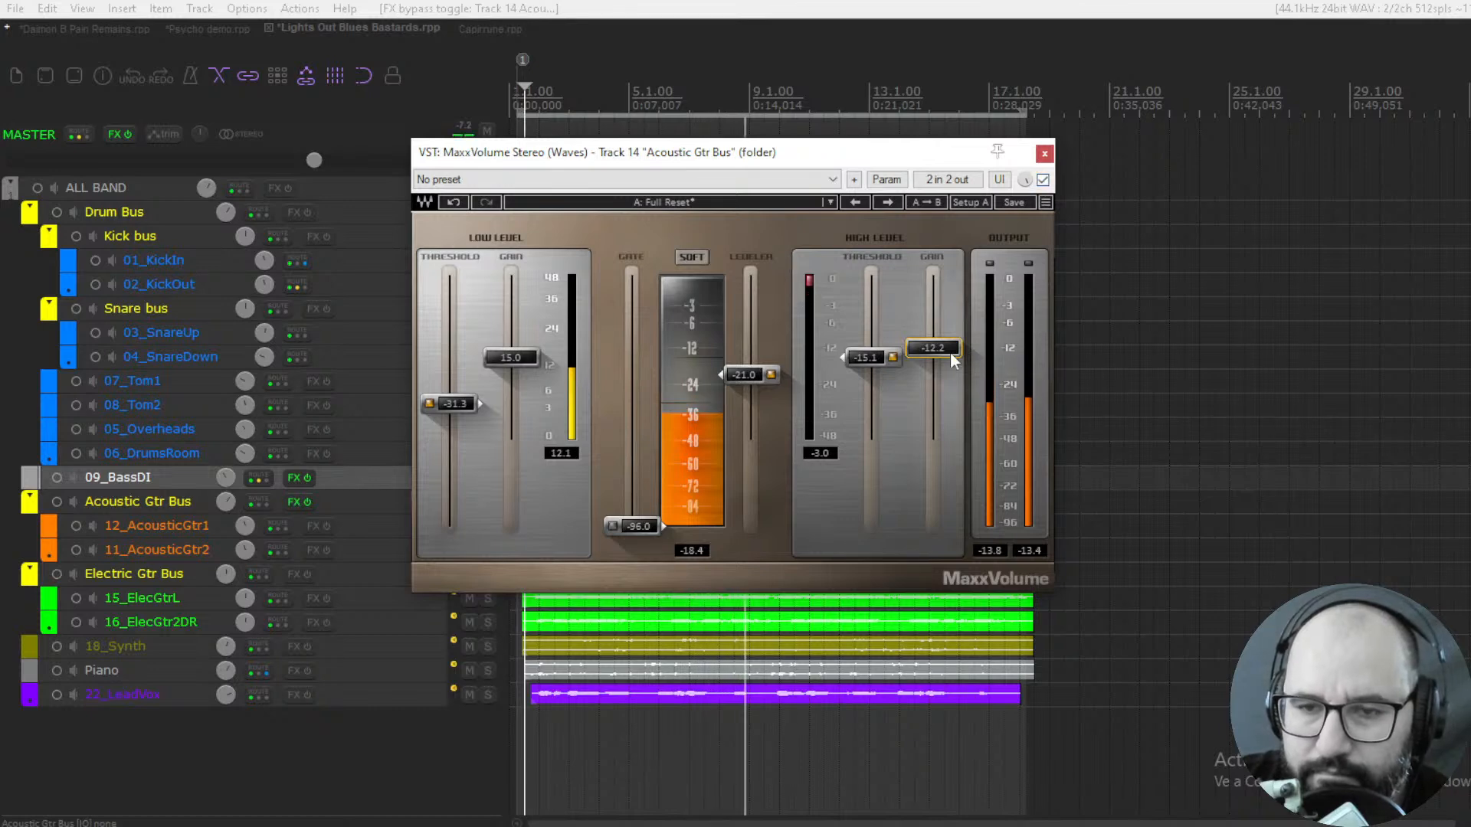
left_click_drag(950, 352, 950, 353)
key("space")
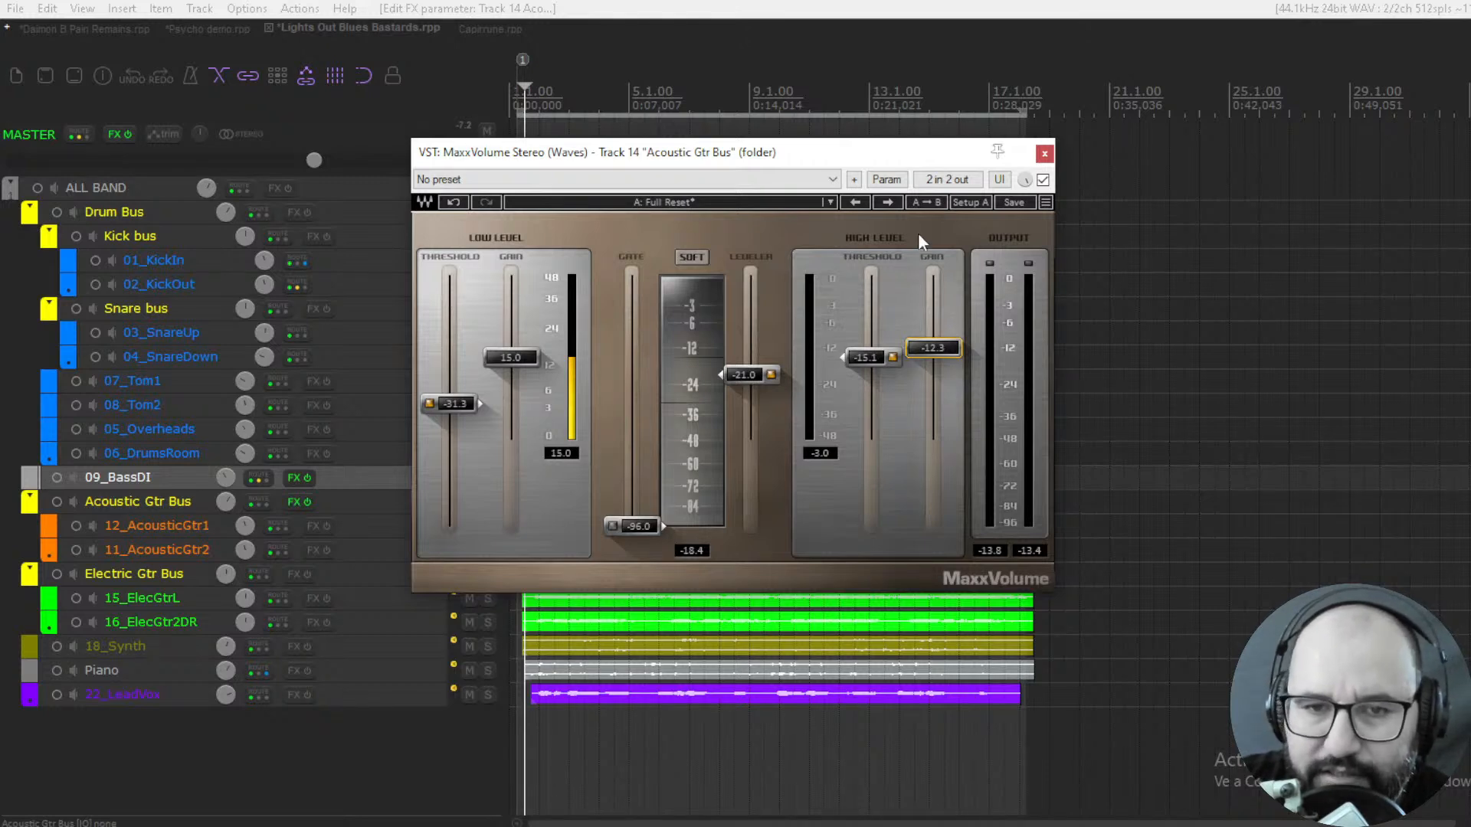
Switch to the Capirrune project, play it, and set the master MaxxVolume low-level threshold to -36.1
left_click(497, 30)
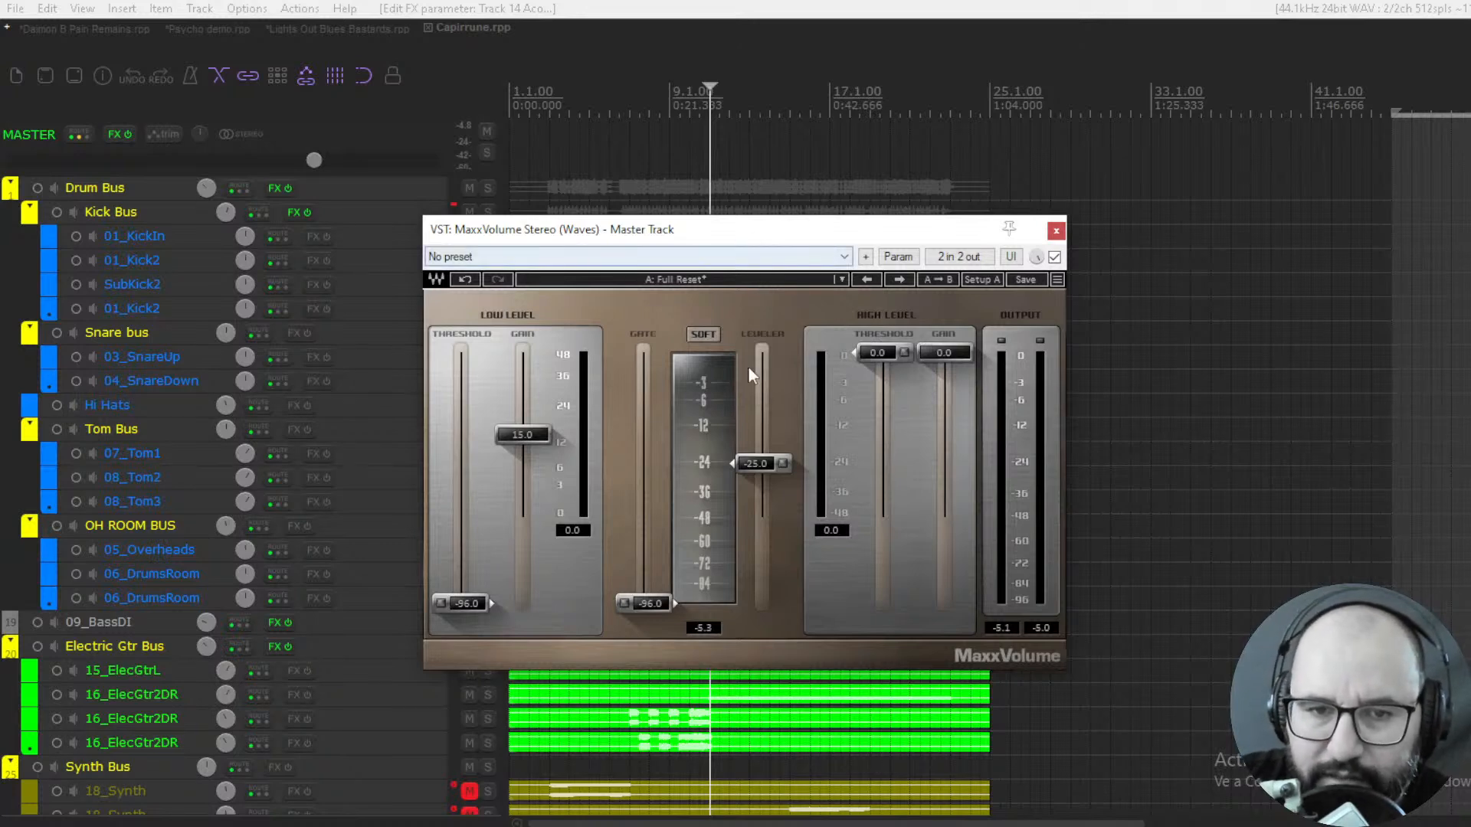
key("space")
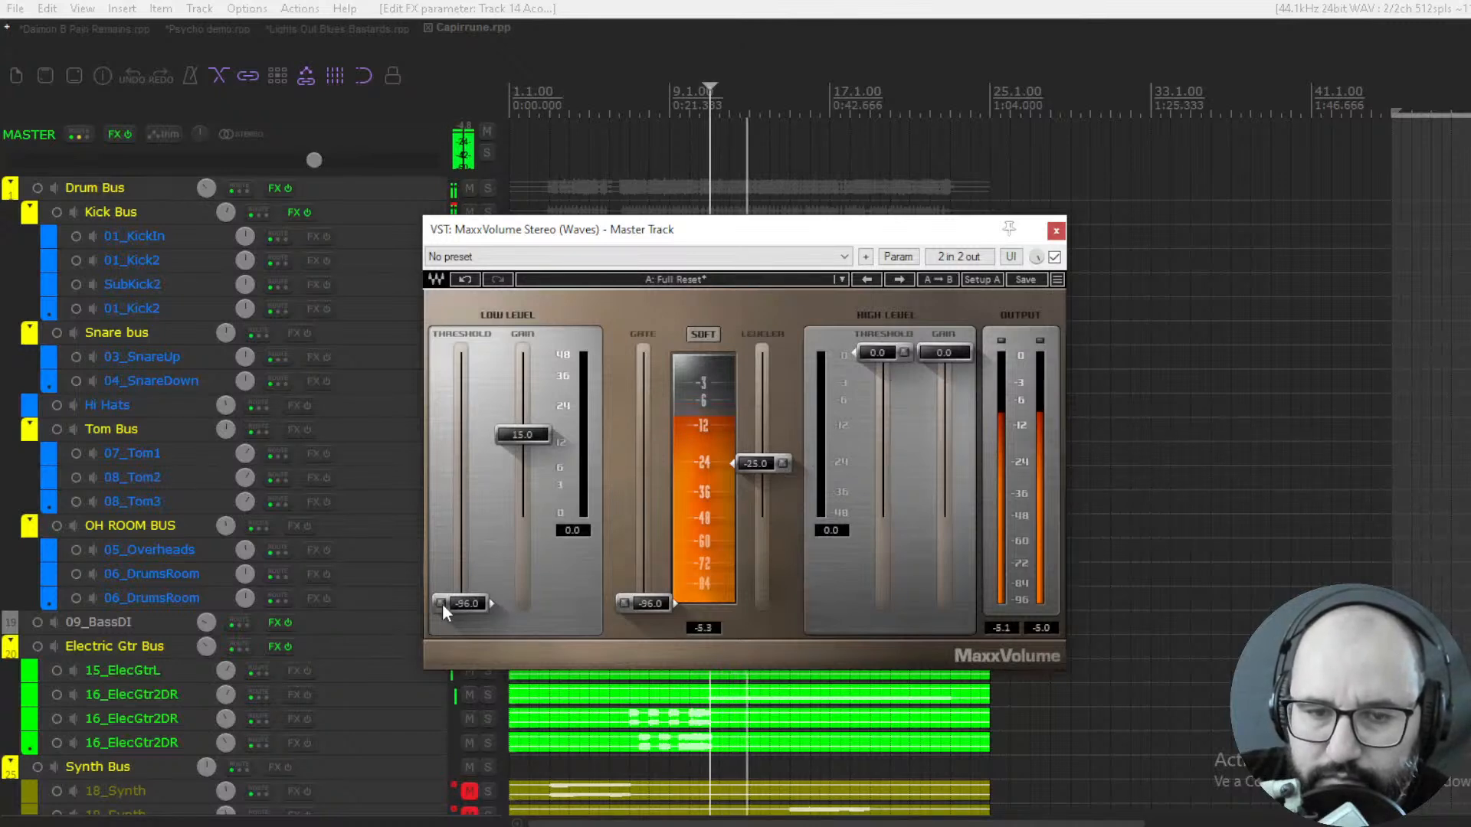
left_click_drag(464, 603, 464, 492)
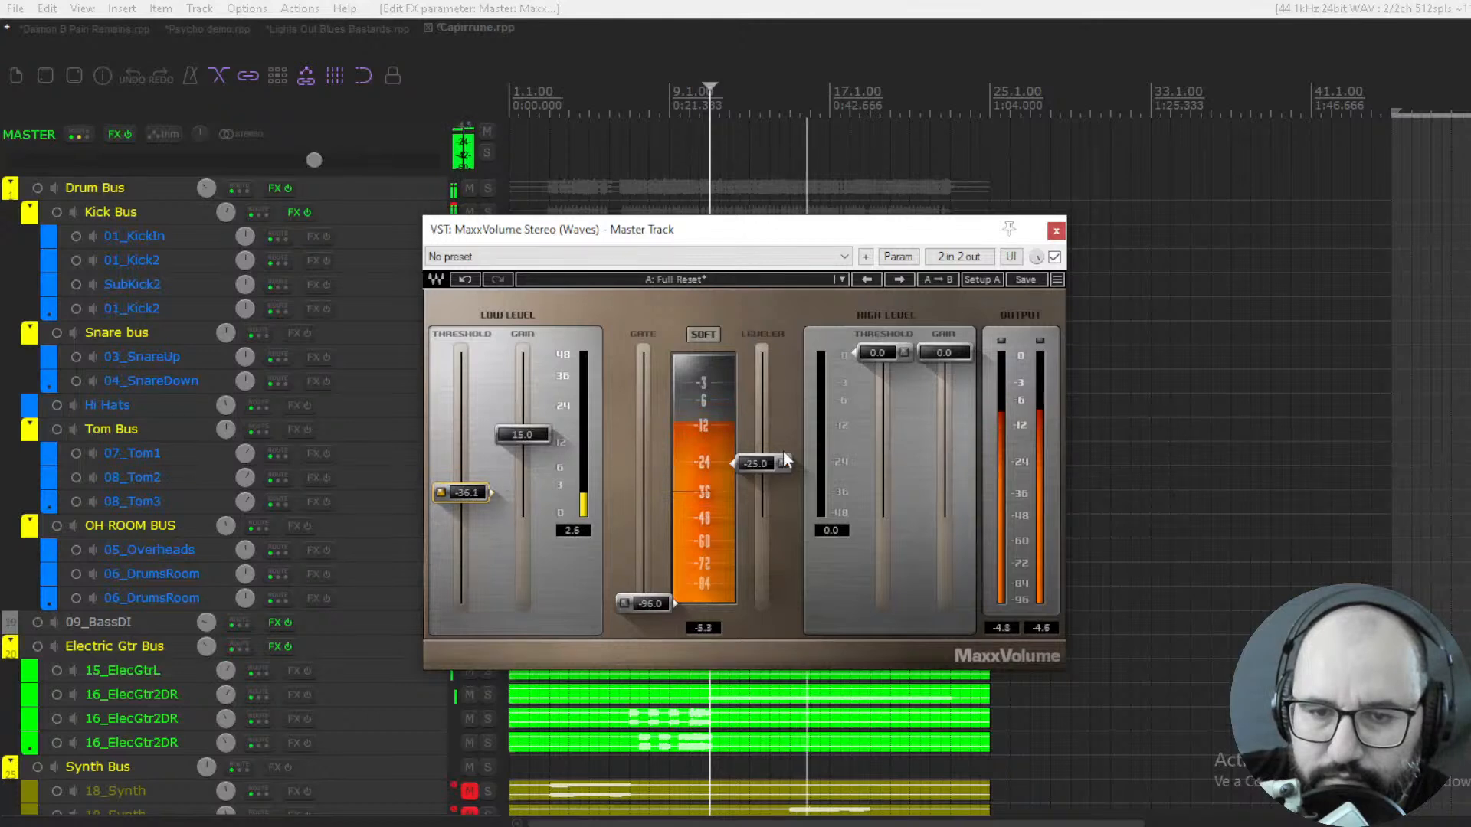
Activate the master leveler at -10.2 and compare the mix with MaxxVolume bypassed and enabled
left_click_drag(785, 470, 789, 422)
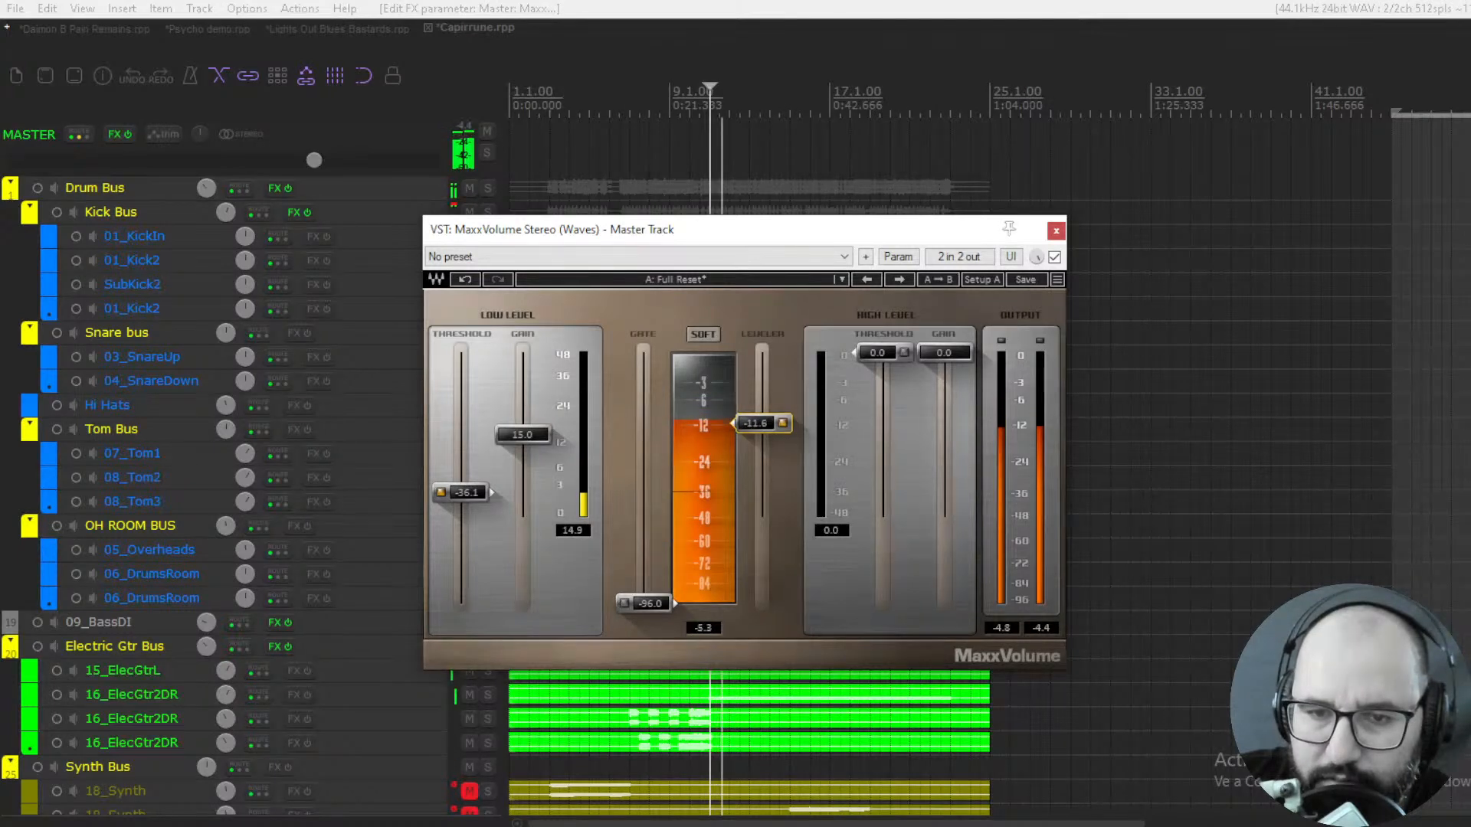
mouse_move(764, 424)
left_mouse_down()
mouse_move(776, 426)
mouse_move(762, 420)
left_mouse_up()
left_click(1055, 257)
left_click(1056, 258)
left_click(1055, 258)
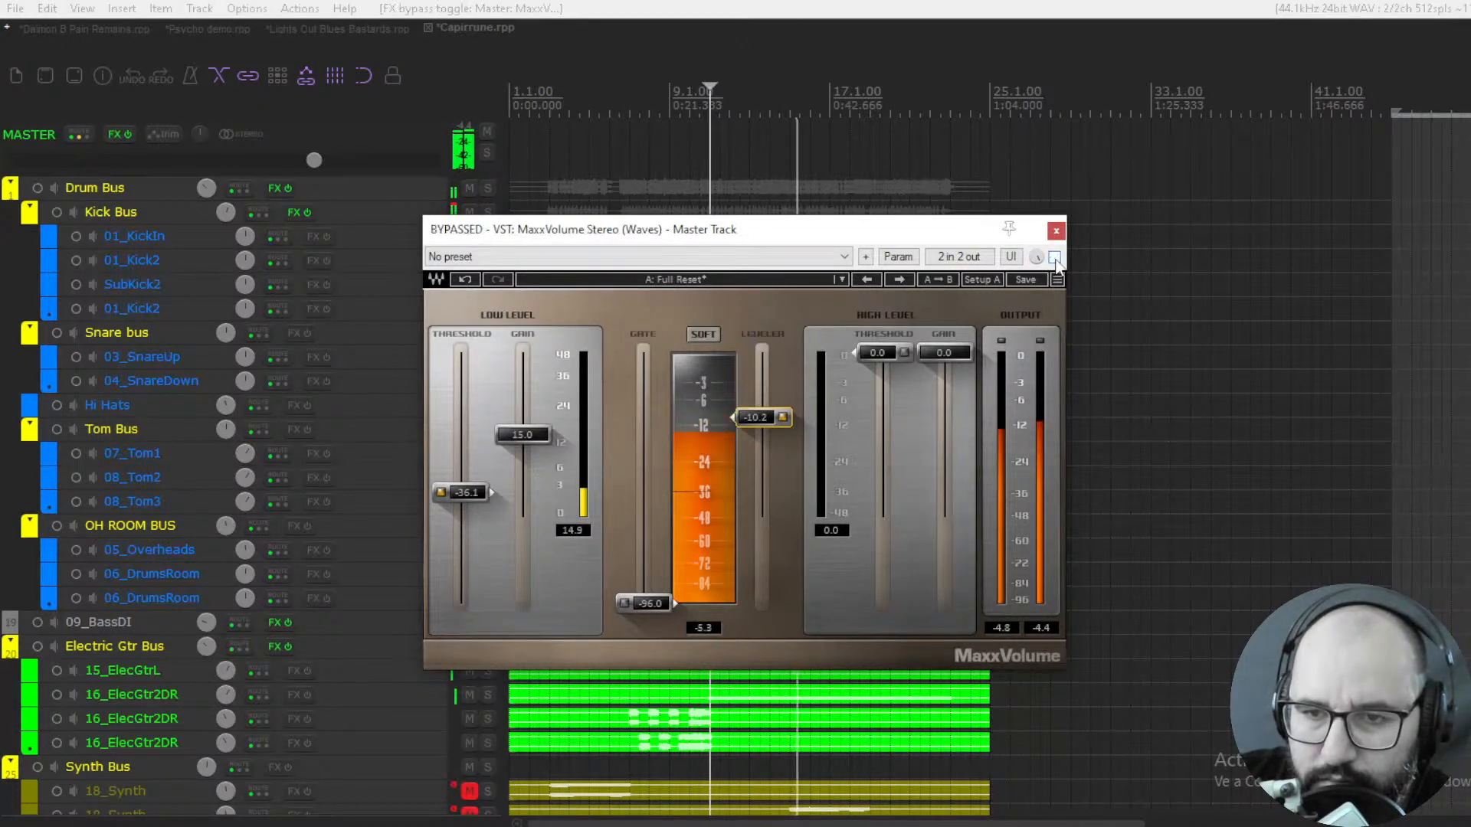
left_click(1055, 258)
Set the master leveler to -9.7 and the low-level threshold to -28.9, checking the mix against bypass
left_click_drag(761, 412, 762, 407)
left_click(1055, 258)
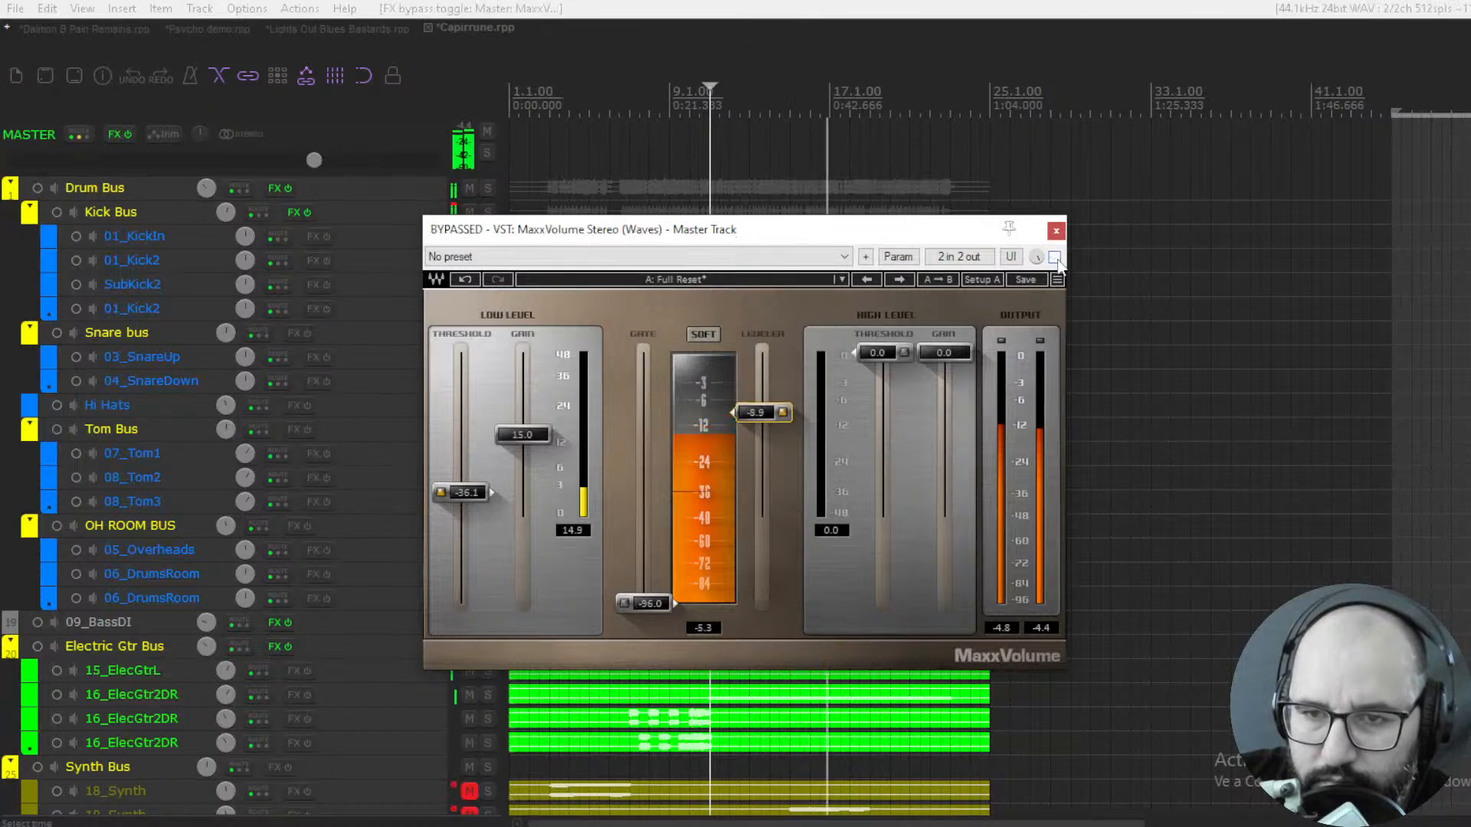
left_click(1055, 257)
left_click_drag(459, 493, 459, 475)
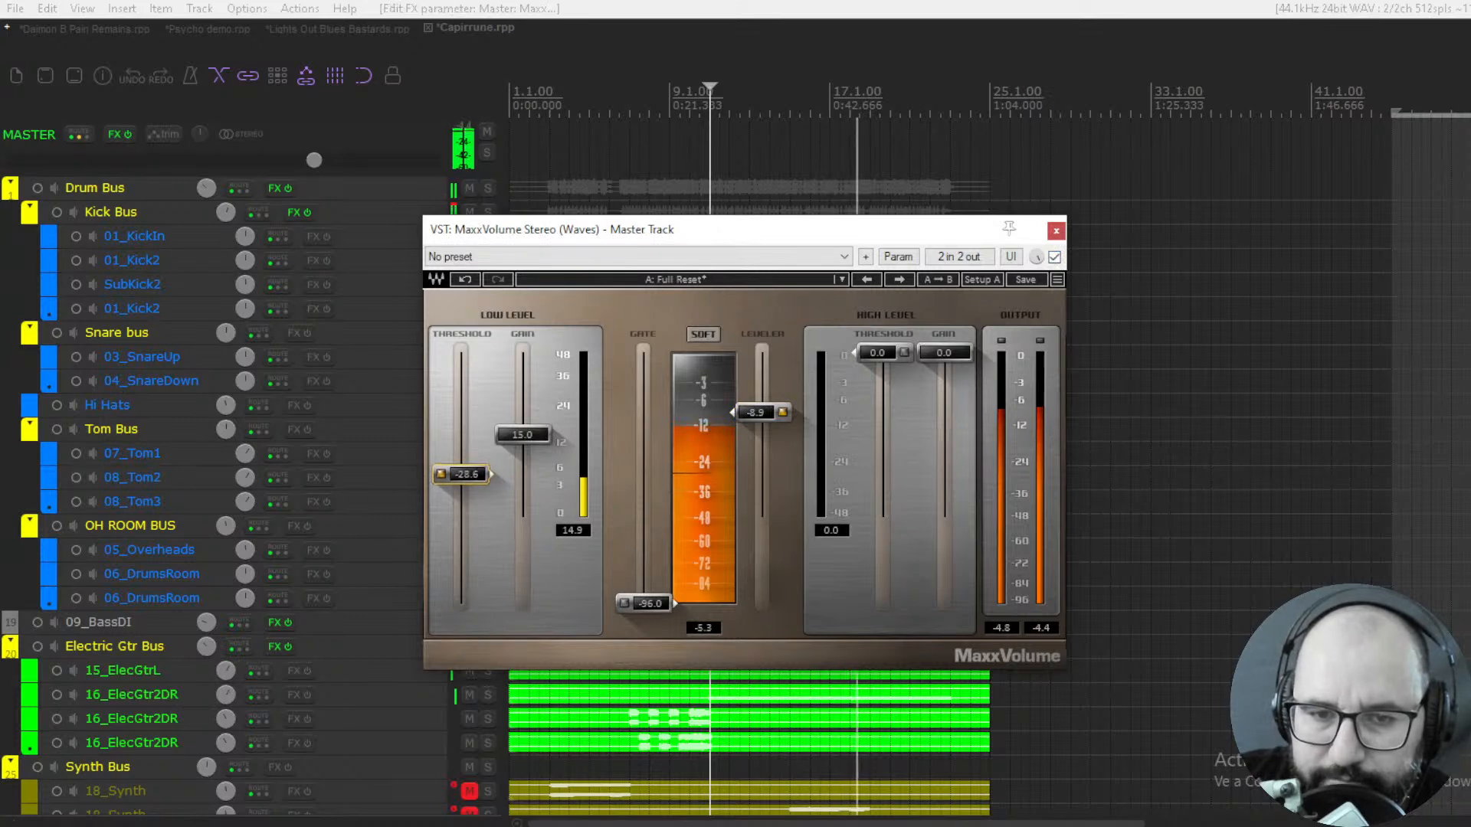
left_click_drag(741, 416, 742, 420)
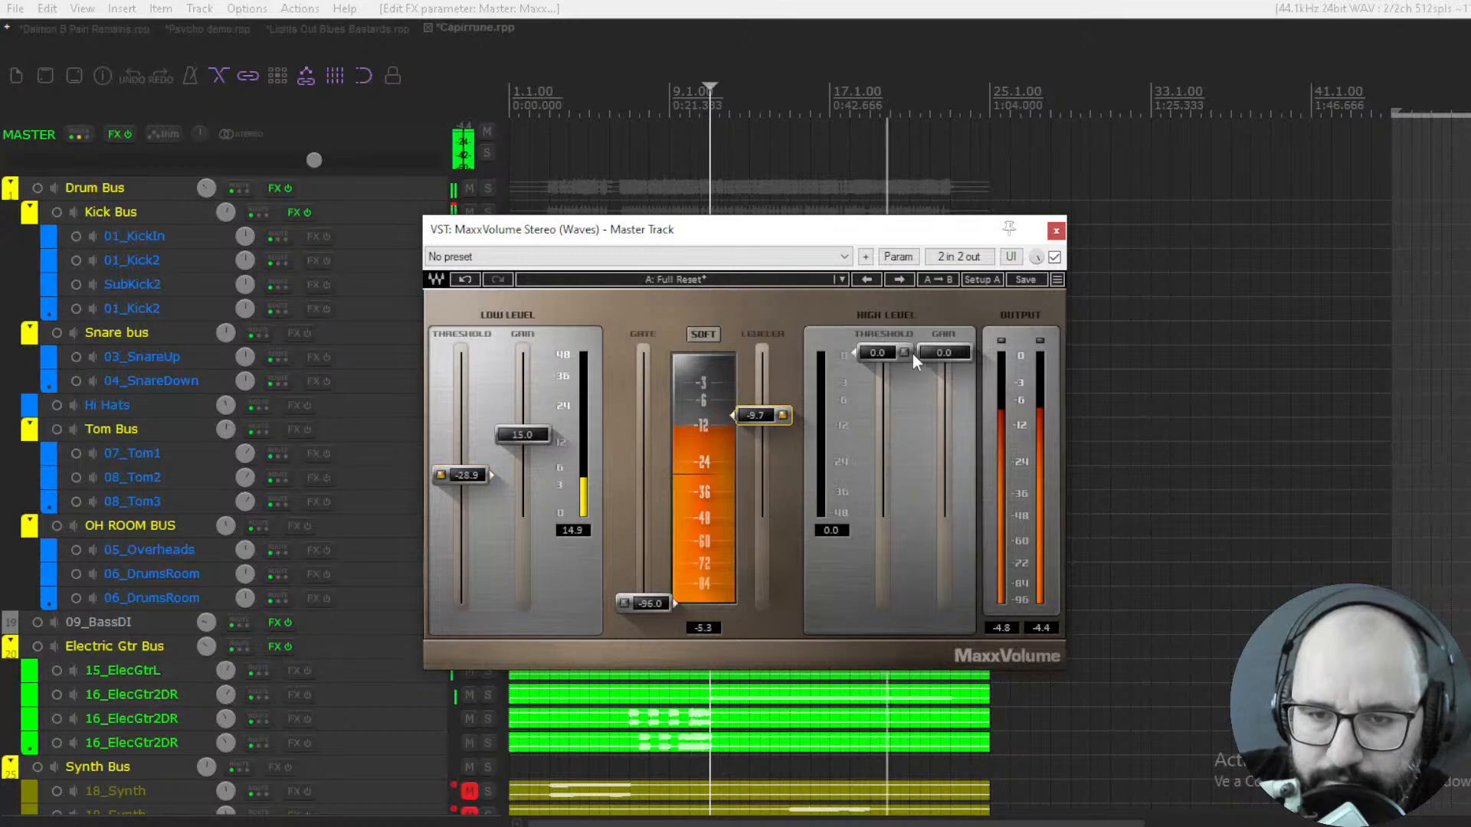
Set the master high-level threshold to -2.9 and the low-level threshold to -34.3, replaying the mix
left_click_drag(898, 354, 887, 379)
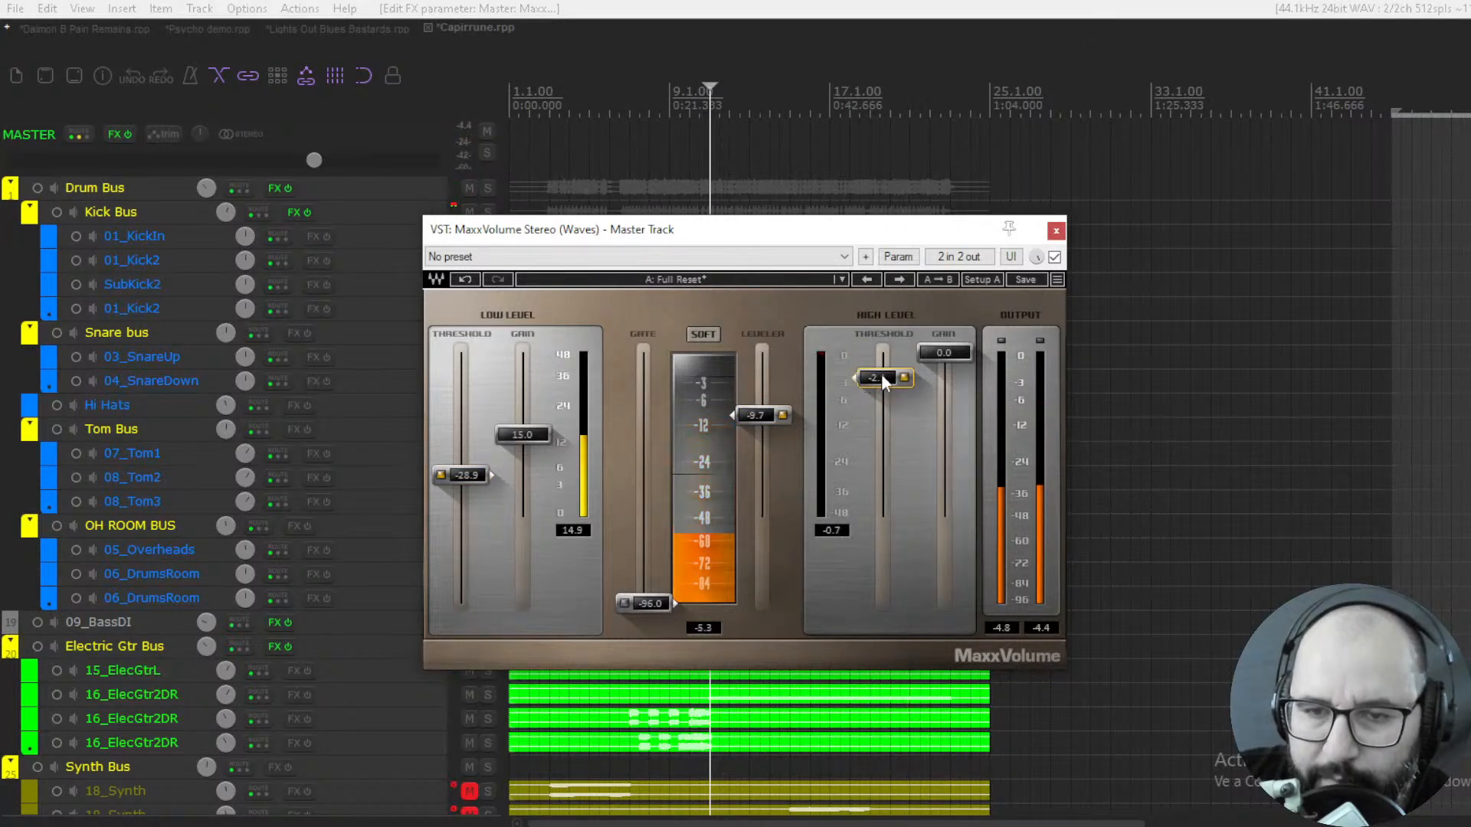
left_click_drag(482, 475, 490, 477)
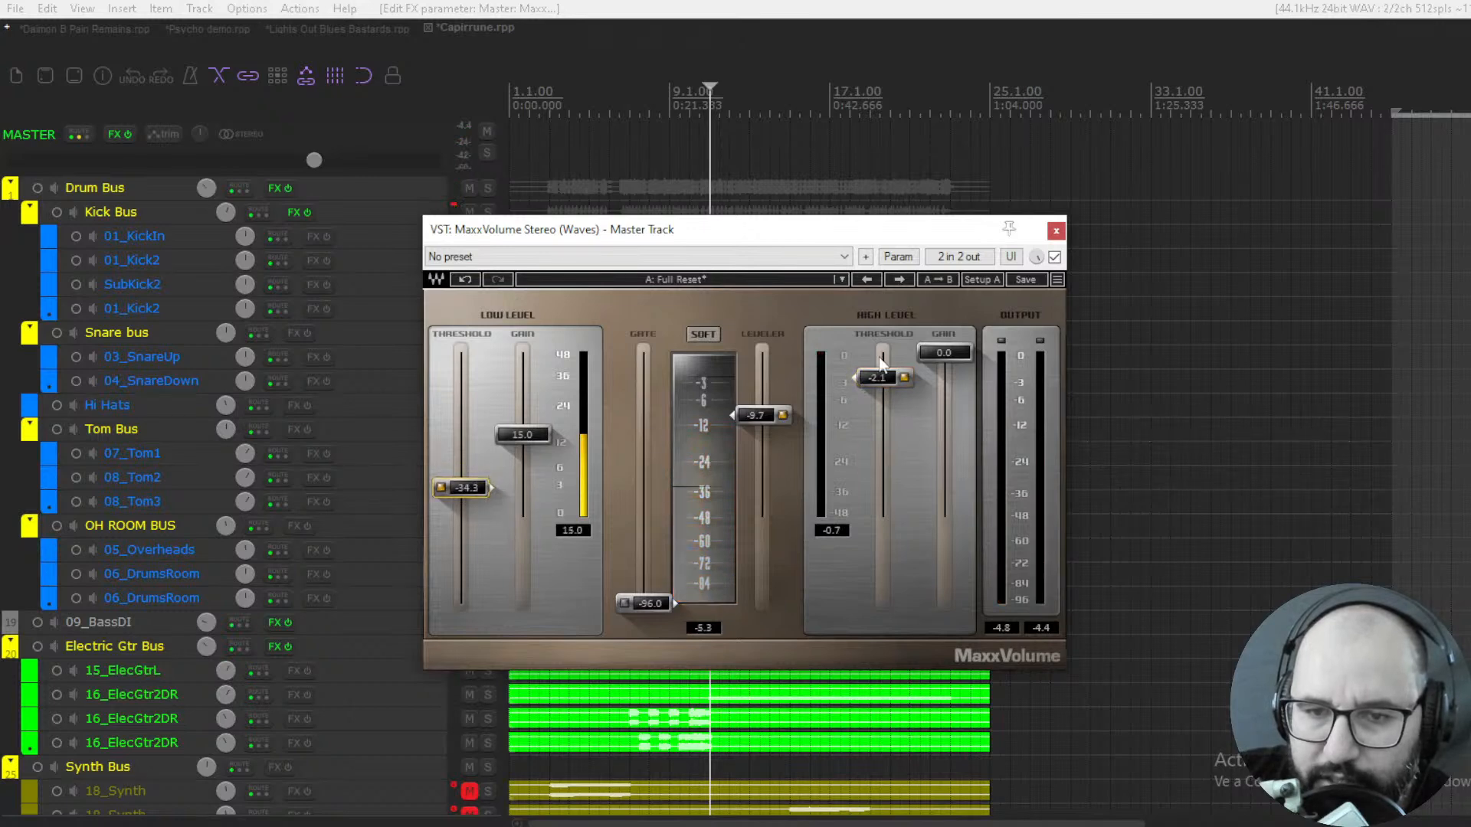
key("space")
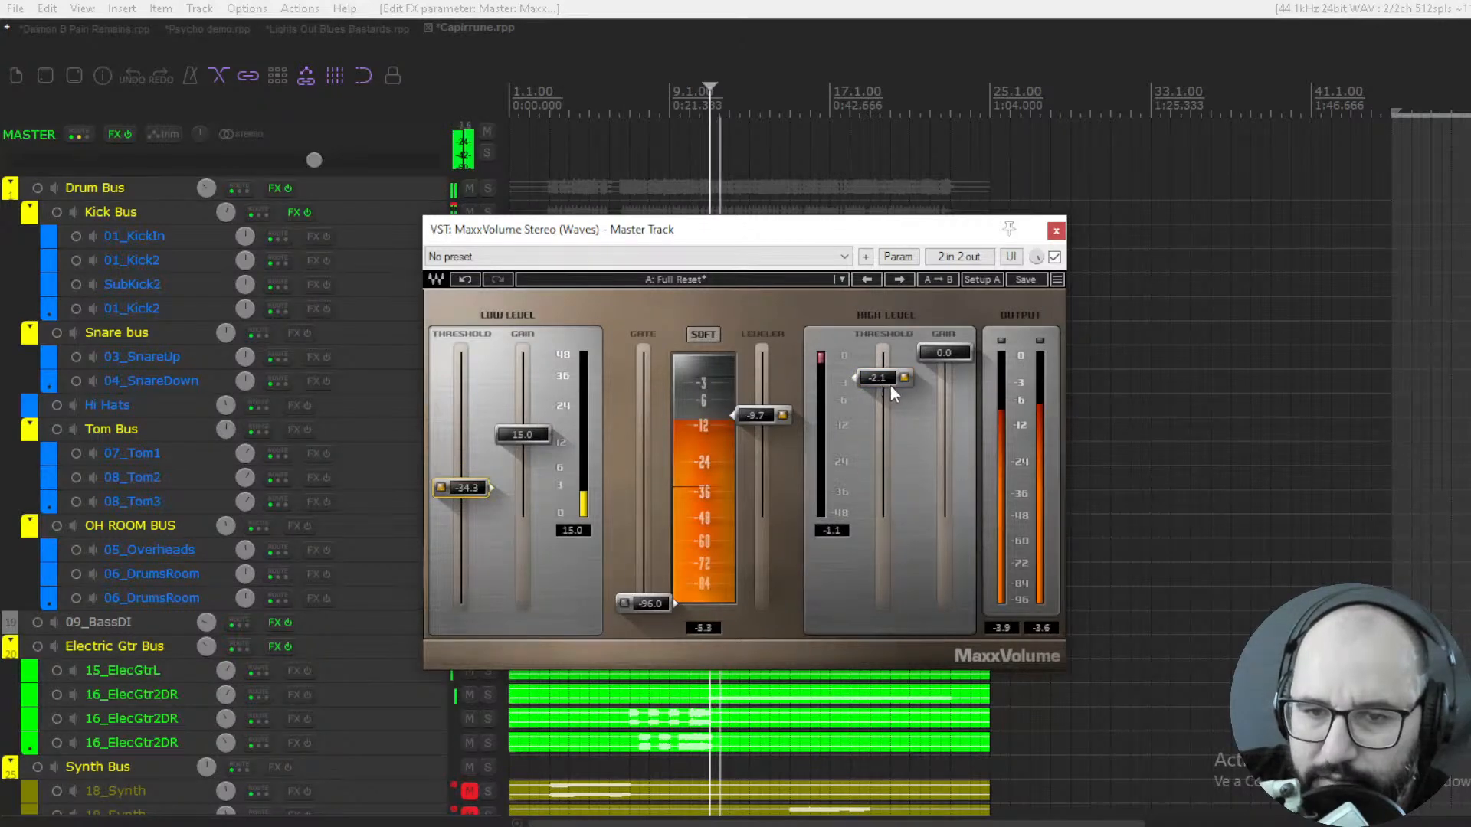
left_click_drag(889, 393, 889, 399)
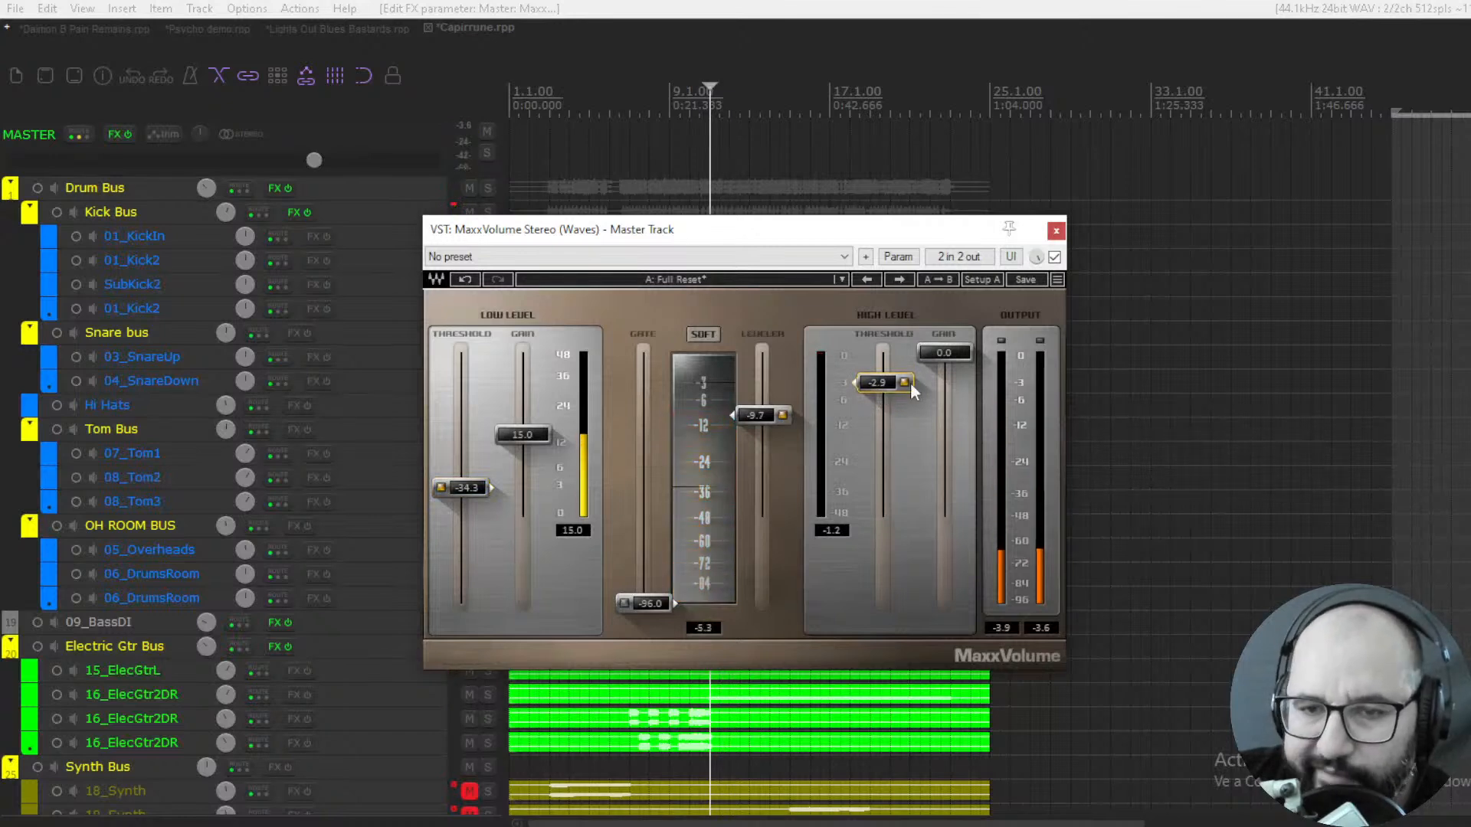
key("space")
Set the master high-level gain to -0.5 and the low-level threshold to -26.9, and compare with bypass
left_click_drag(939, 371, 939, 381)
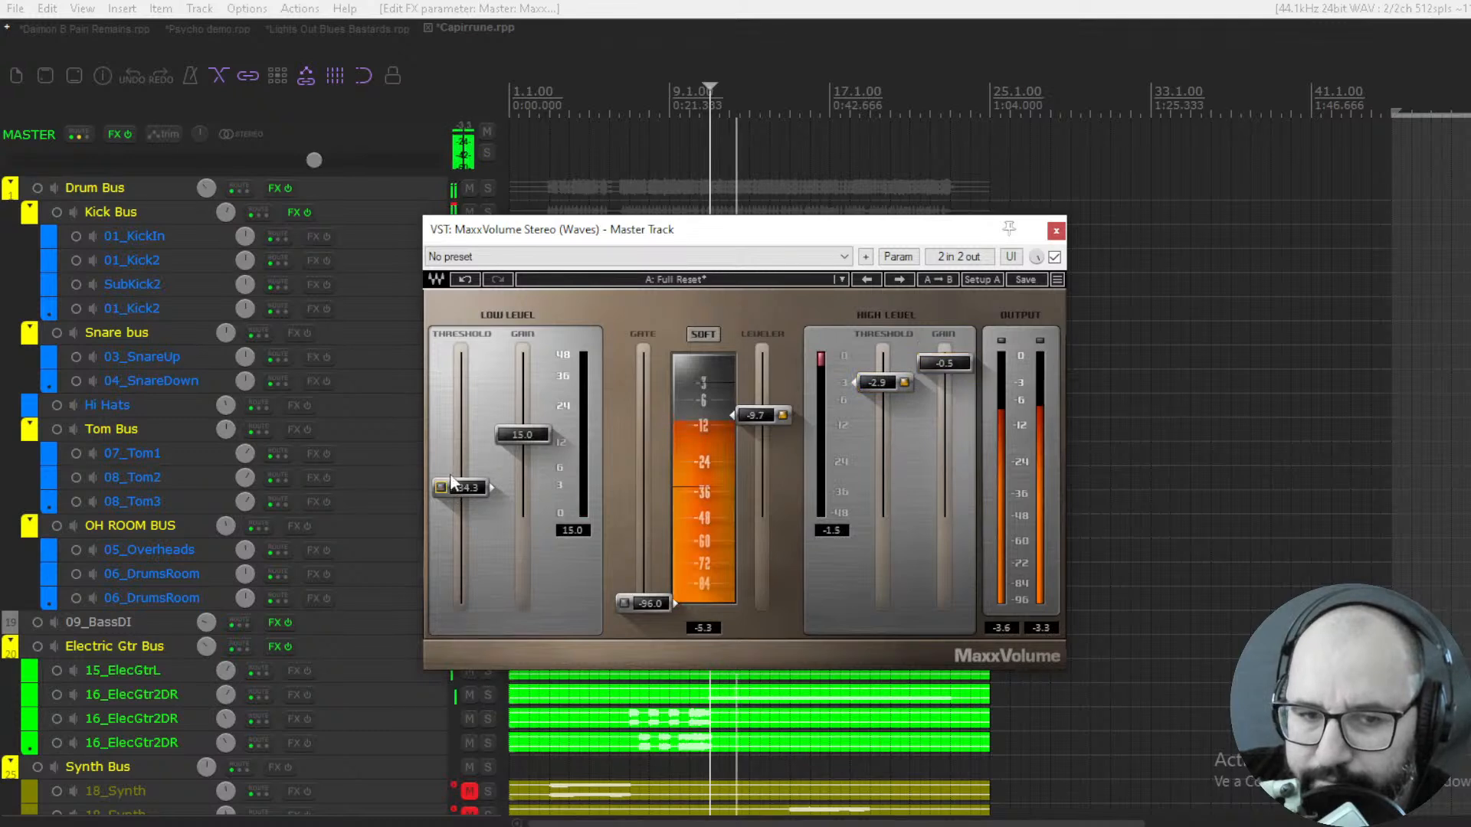
left_click_drag(448, 489, 447, 470)
left_click(1054, 257)
left_click(1054, 258)
Set the master high-level gain to -1.5 and the leveler to -11.3, and compare with bypass
left_click_drag(945, 370, 945, 372)
left_click_drag(762, 414, 762, 420)
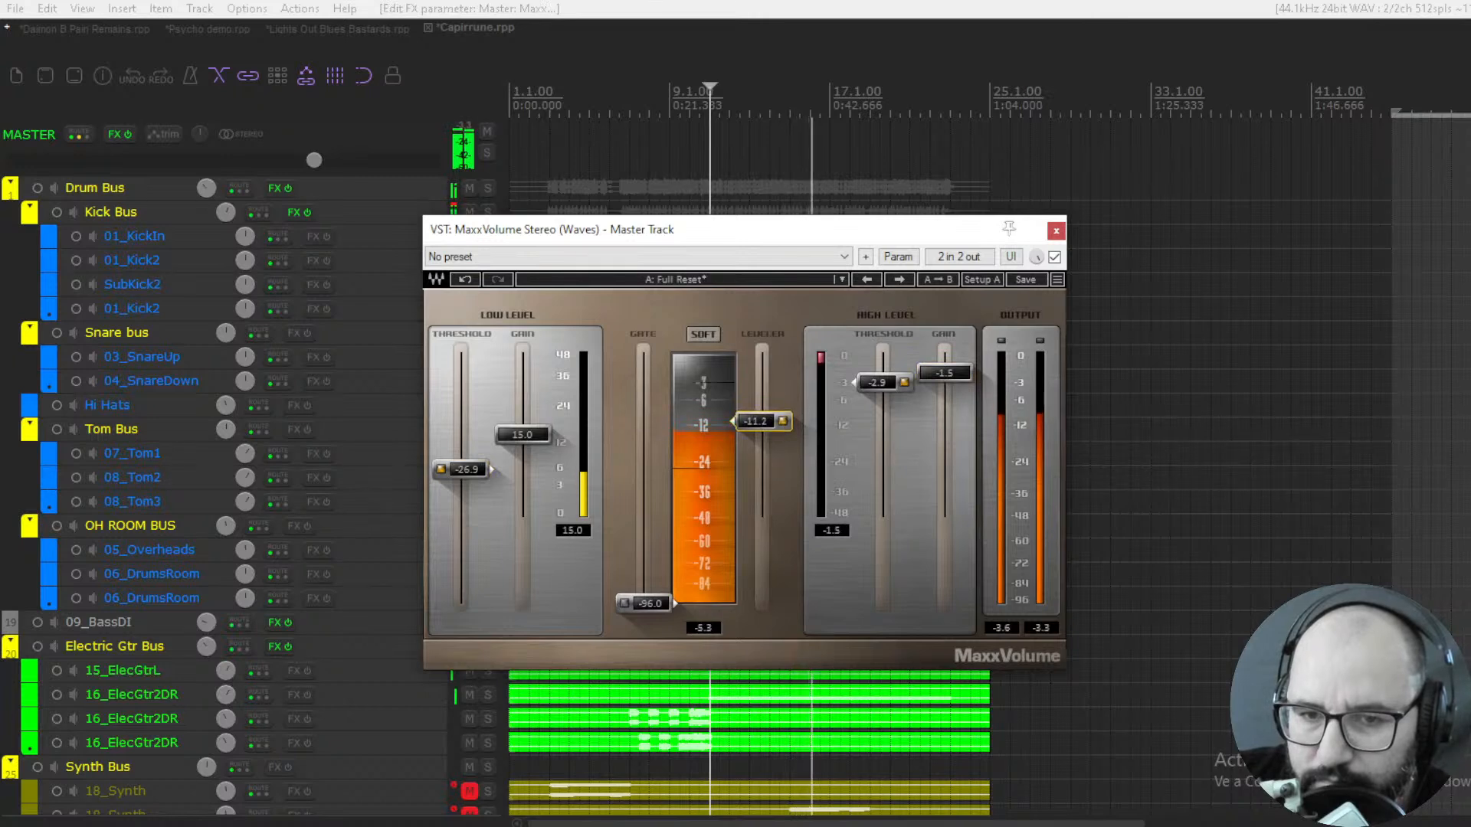
left_click(1054, 257)
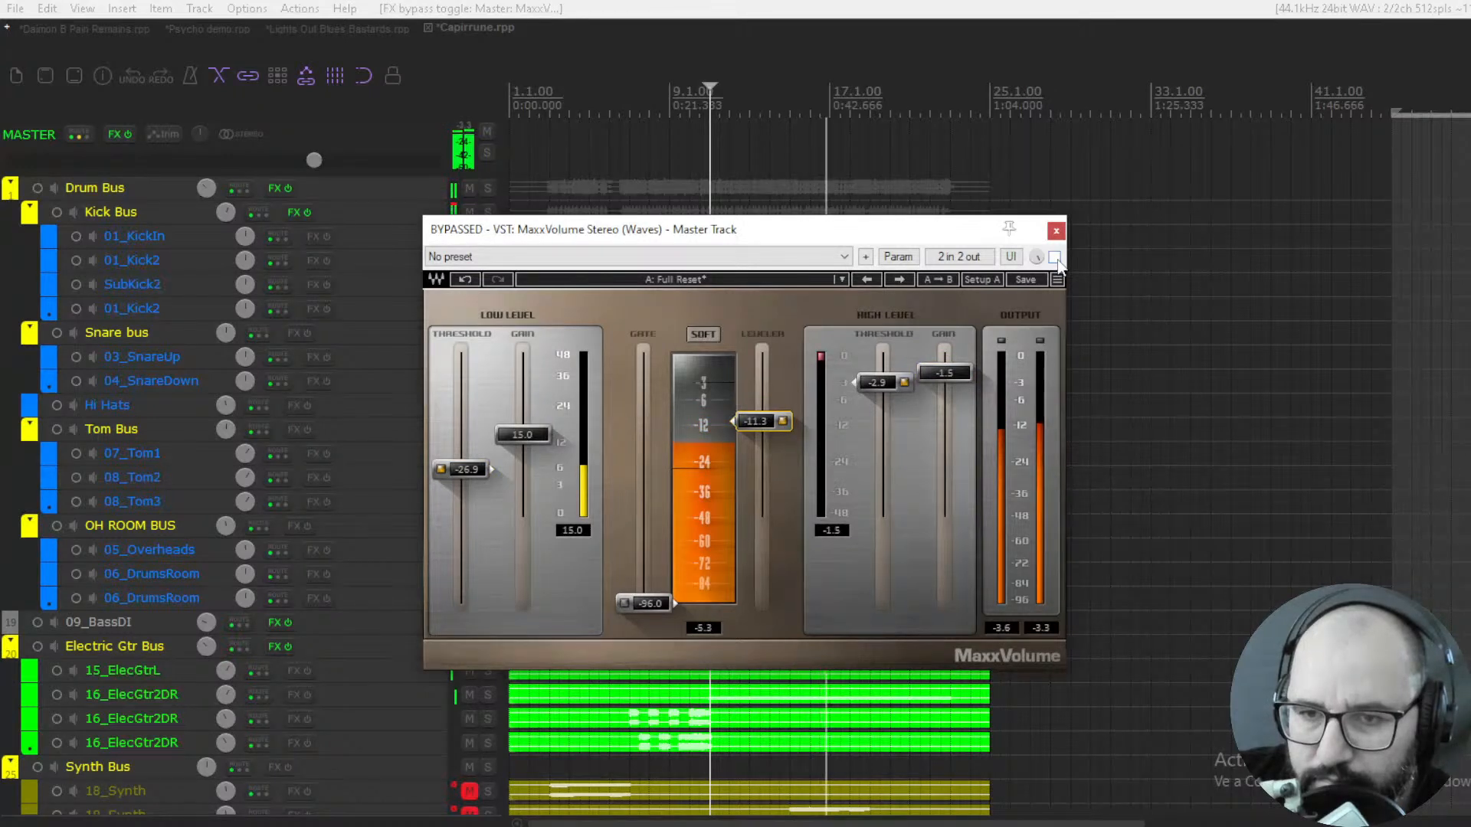
left_click(1054, 258)
Set the master high-level gain to -2.0 and compare the mix repeatedly with MaxxVolume bypassed and enabled
left_click_drag(945, 372, 945, 377)
left_click(1054, 257)
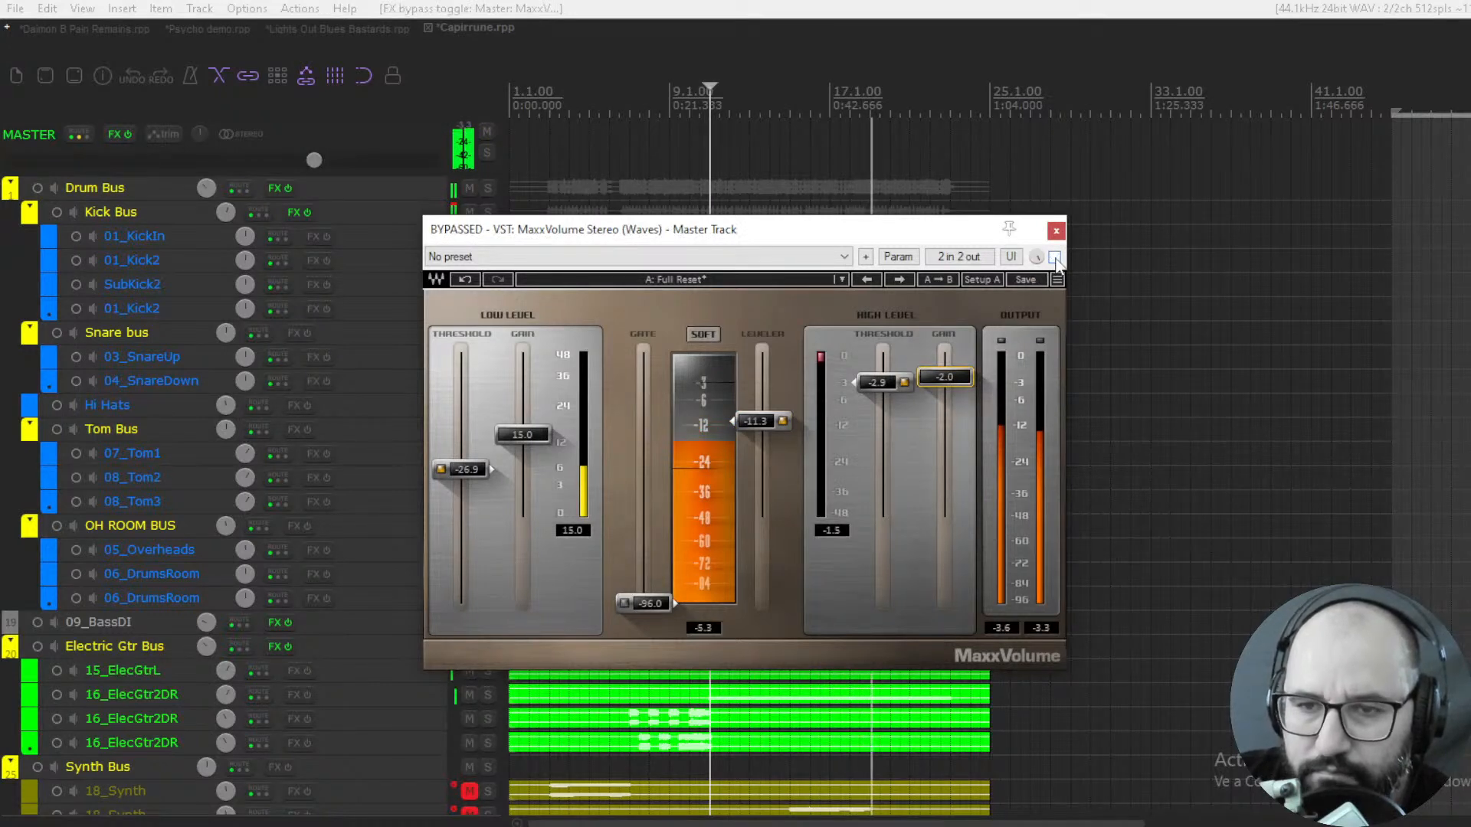
left_click(1054, 257)
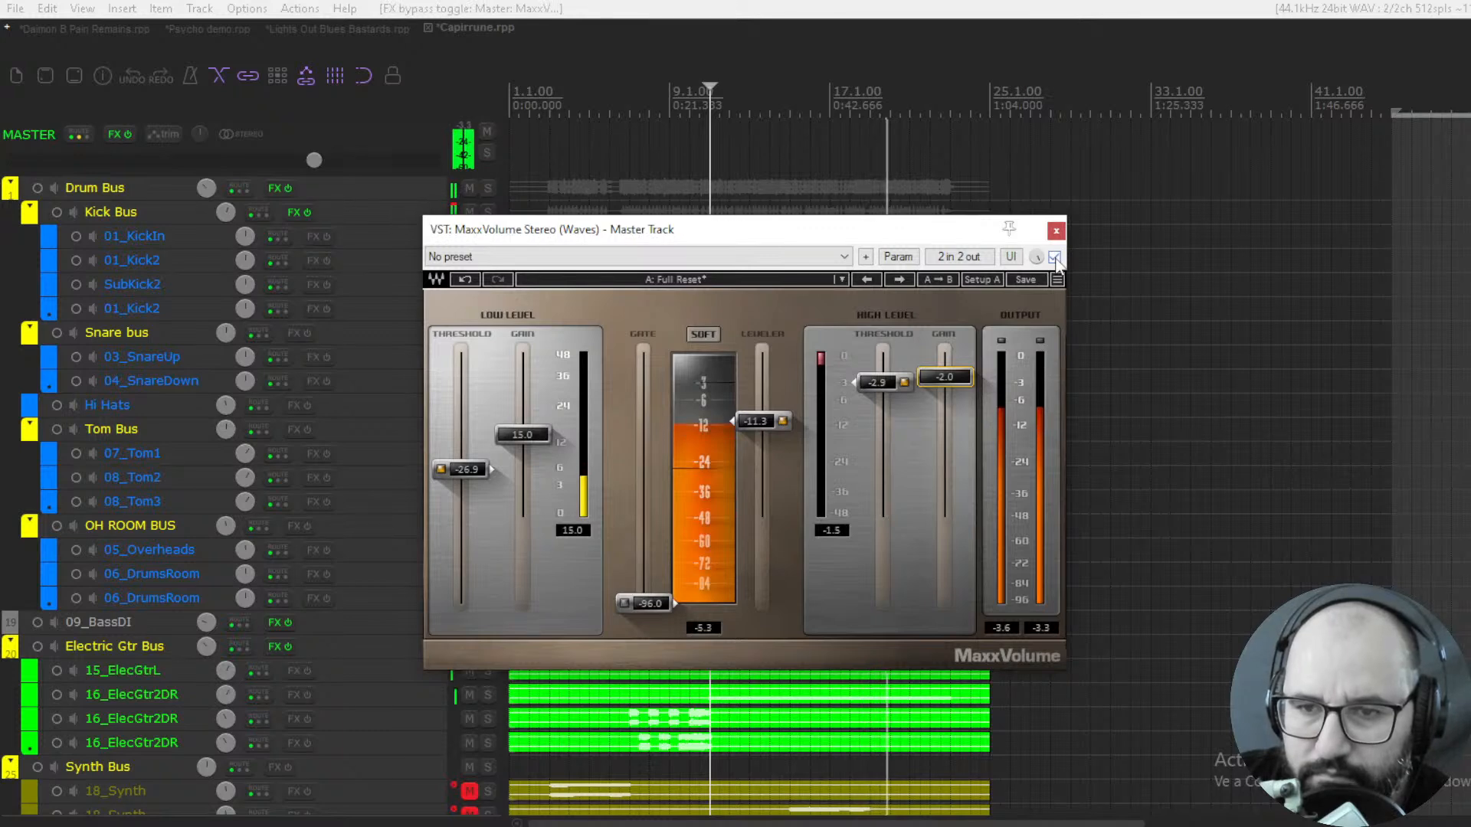
left_click(1054, 258)
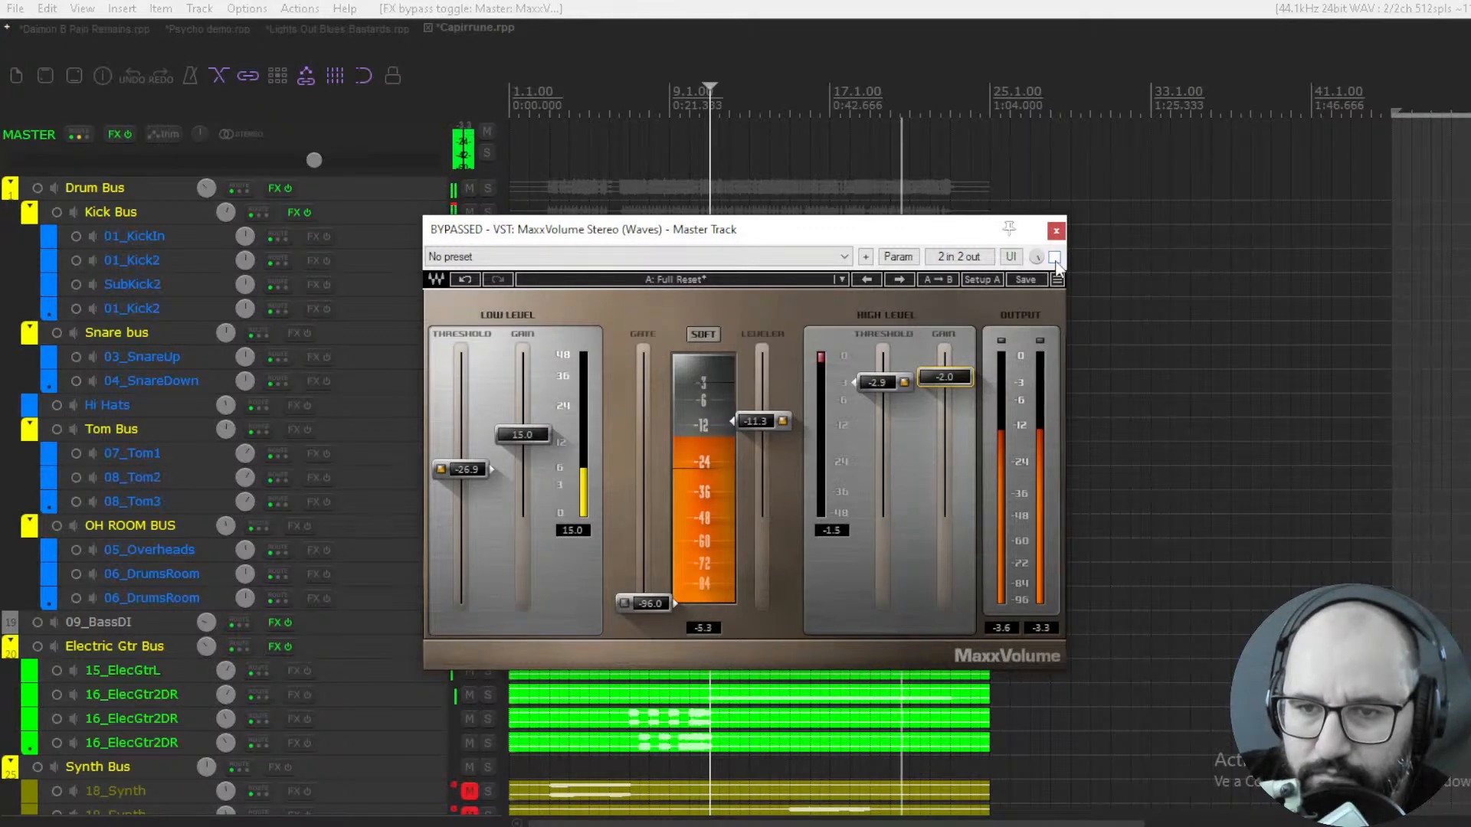
left_click(1054, 258)
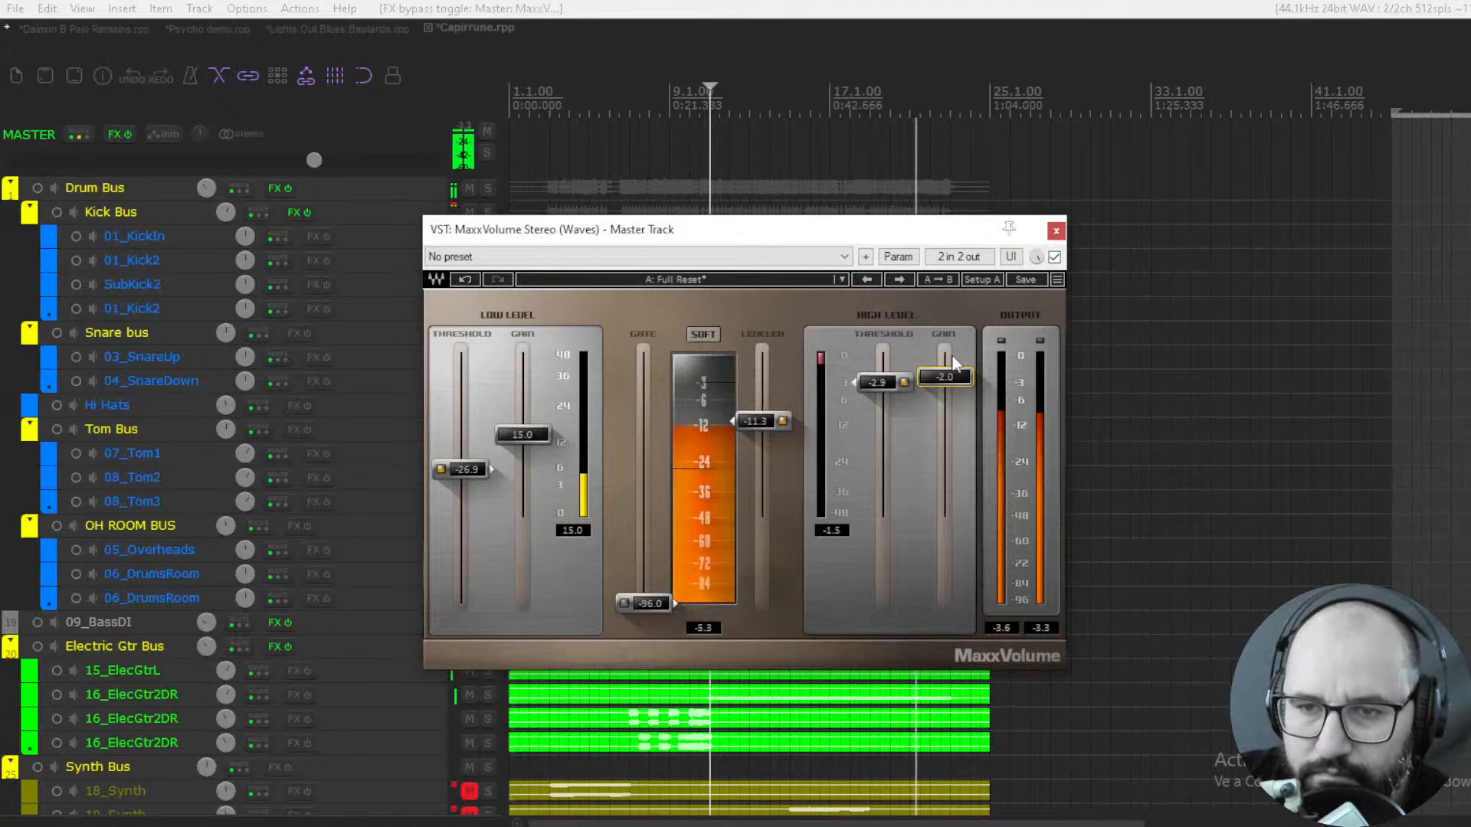
Set the master high-level gain to -2.4, comparing with bypass before and after restarting playback
left_click(1054, 259)
left_click(1054, 258)
left_click(1055, 258)
key("space")
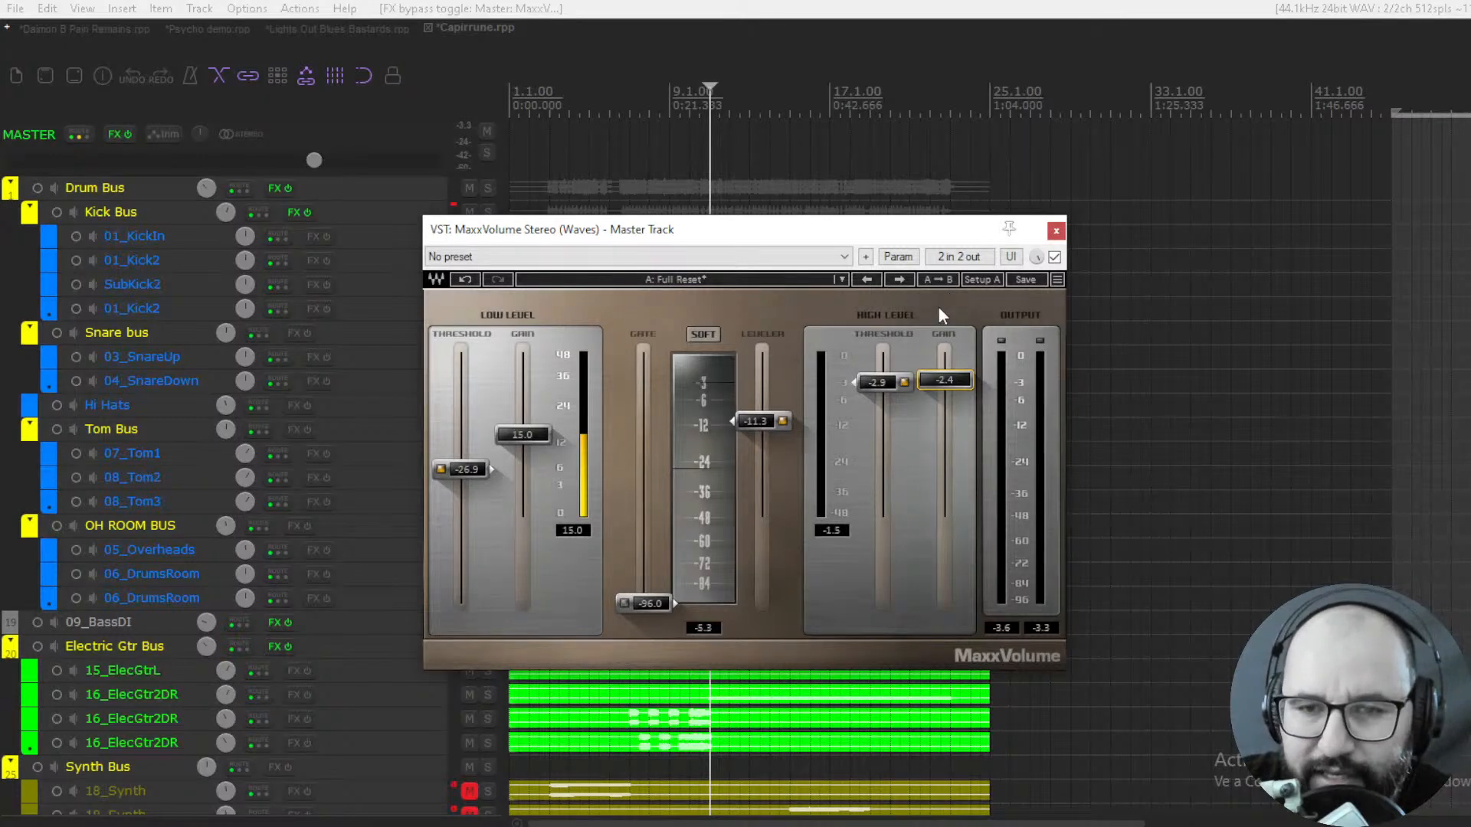
key("space")
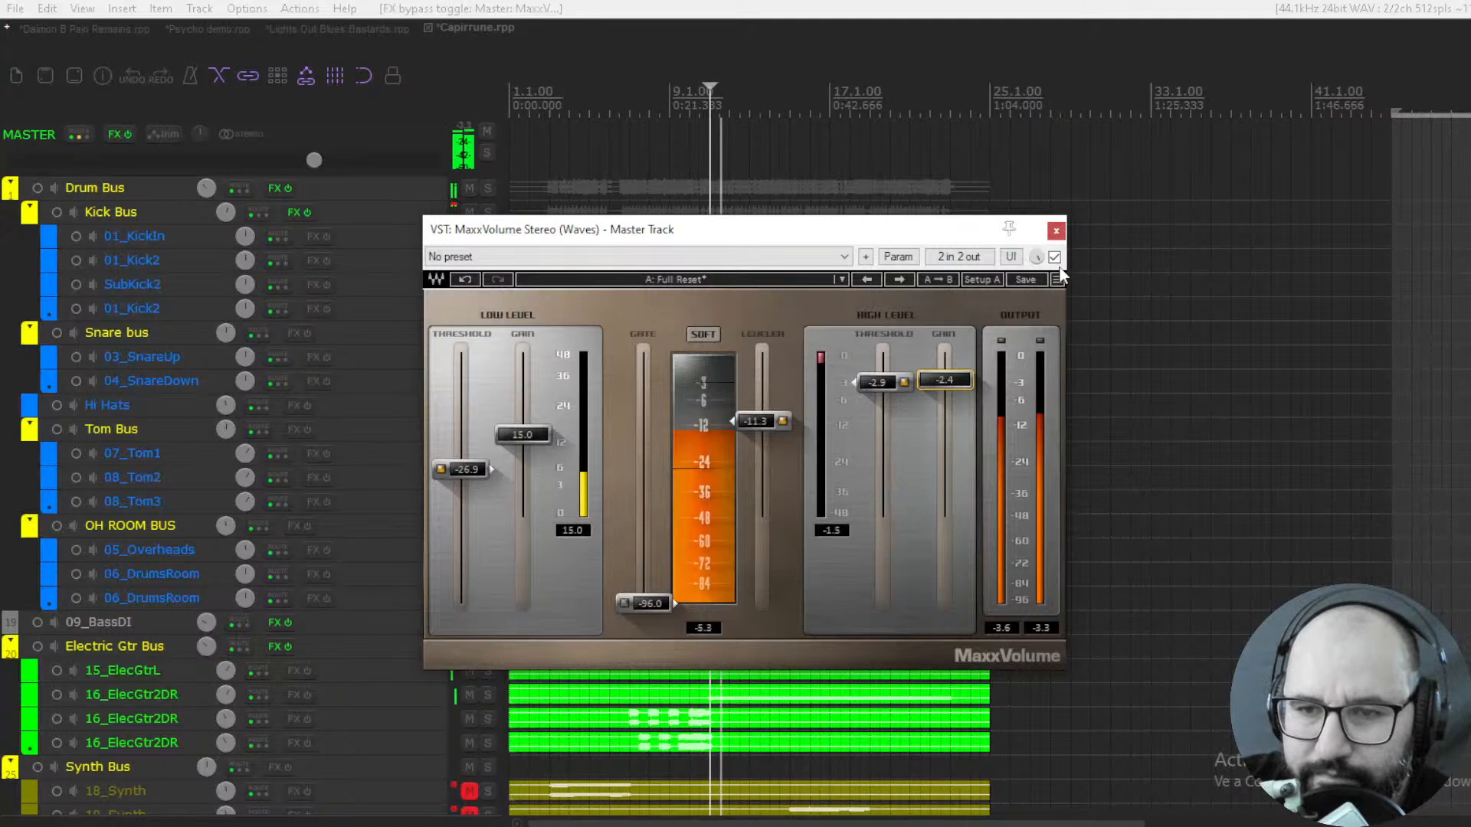
left_click(1054, 257)
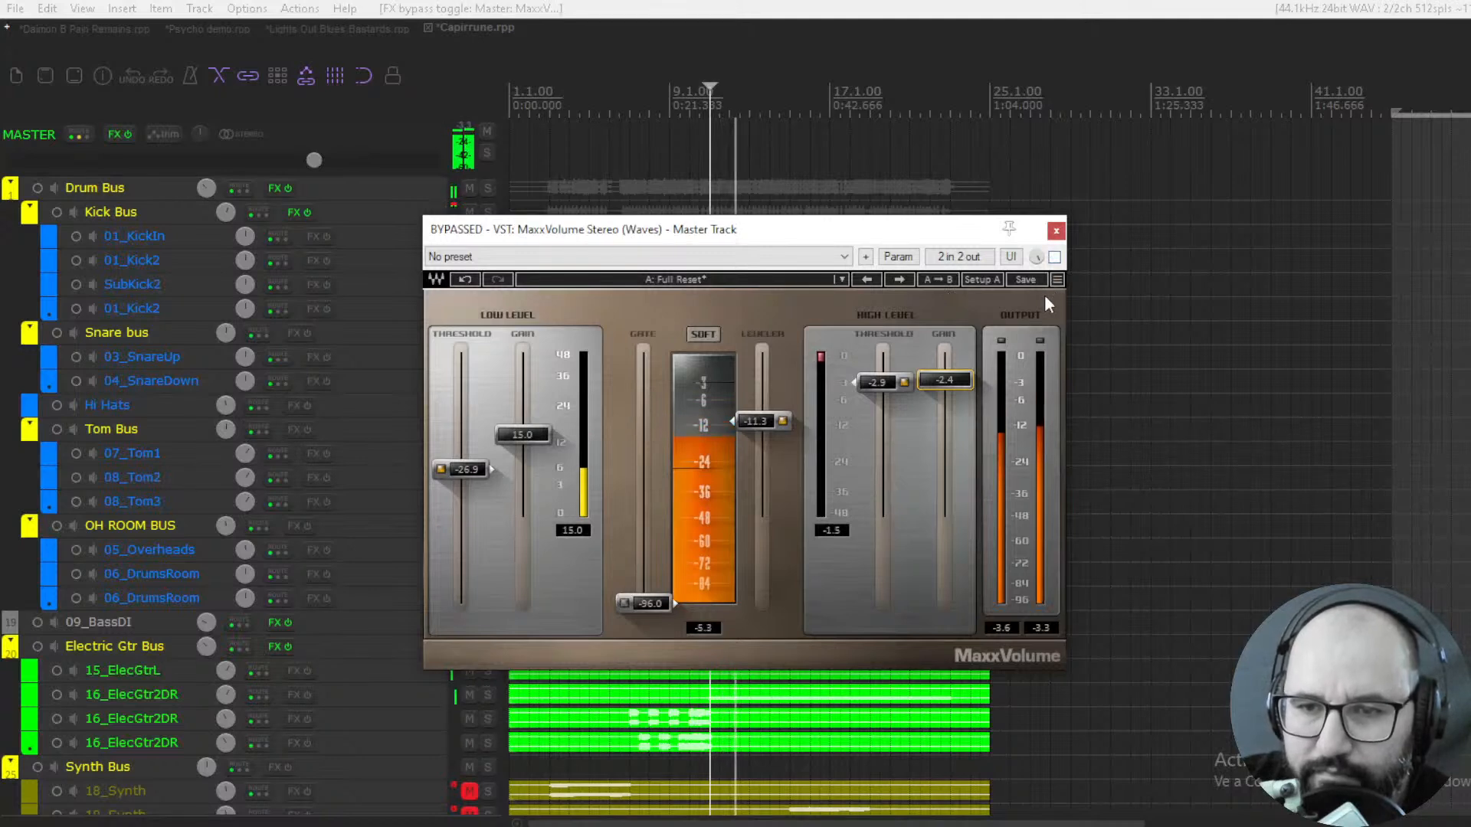
left_click(1054, 258)
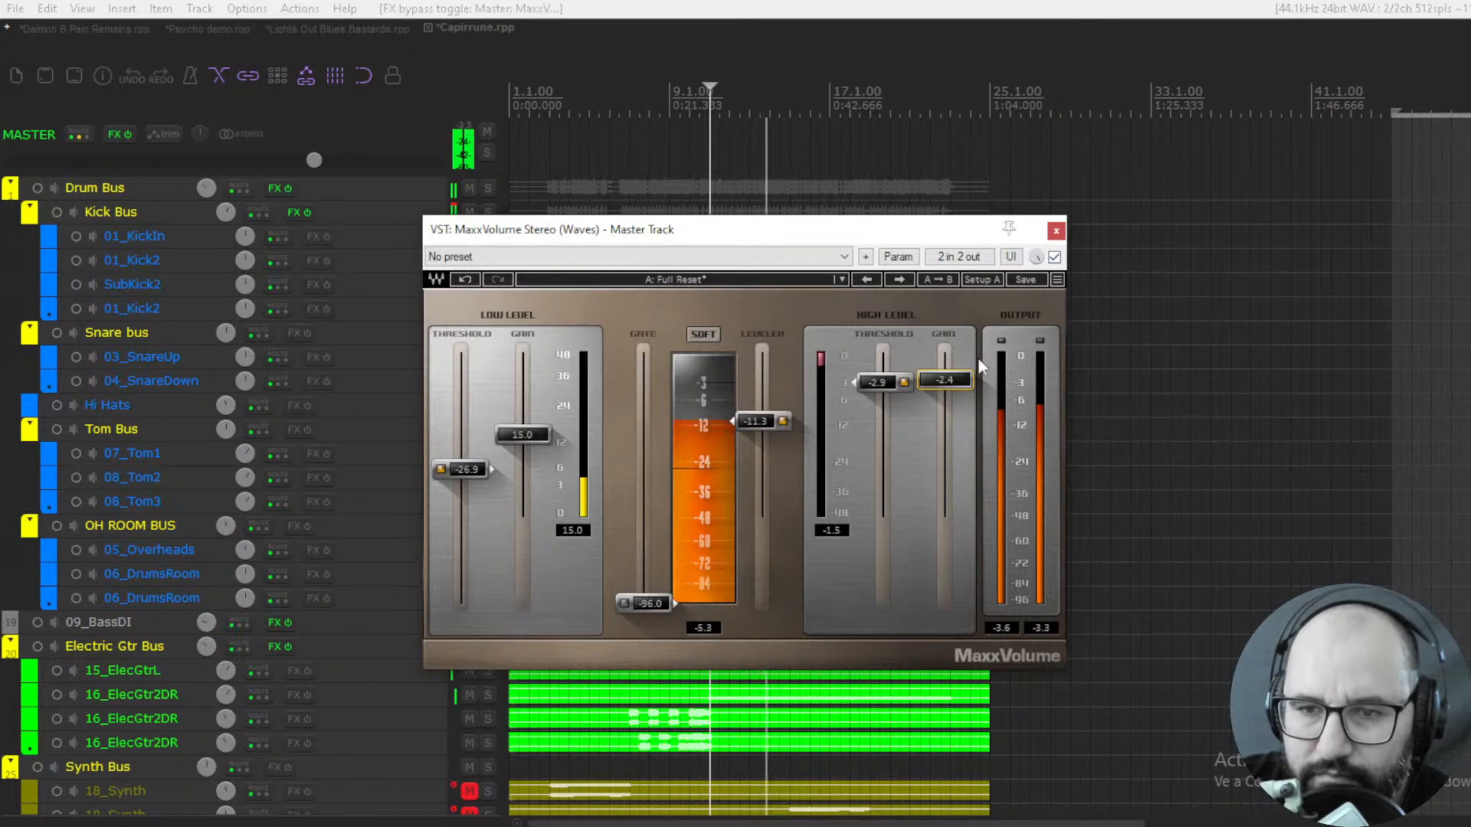
Set the master low-level threshold to -22.4 and high-level gain to -3.8, compare with bypass, and stop playback
left_click_drag(467, 472, 467, 461)
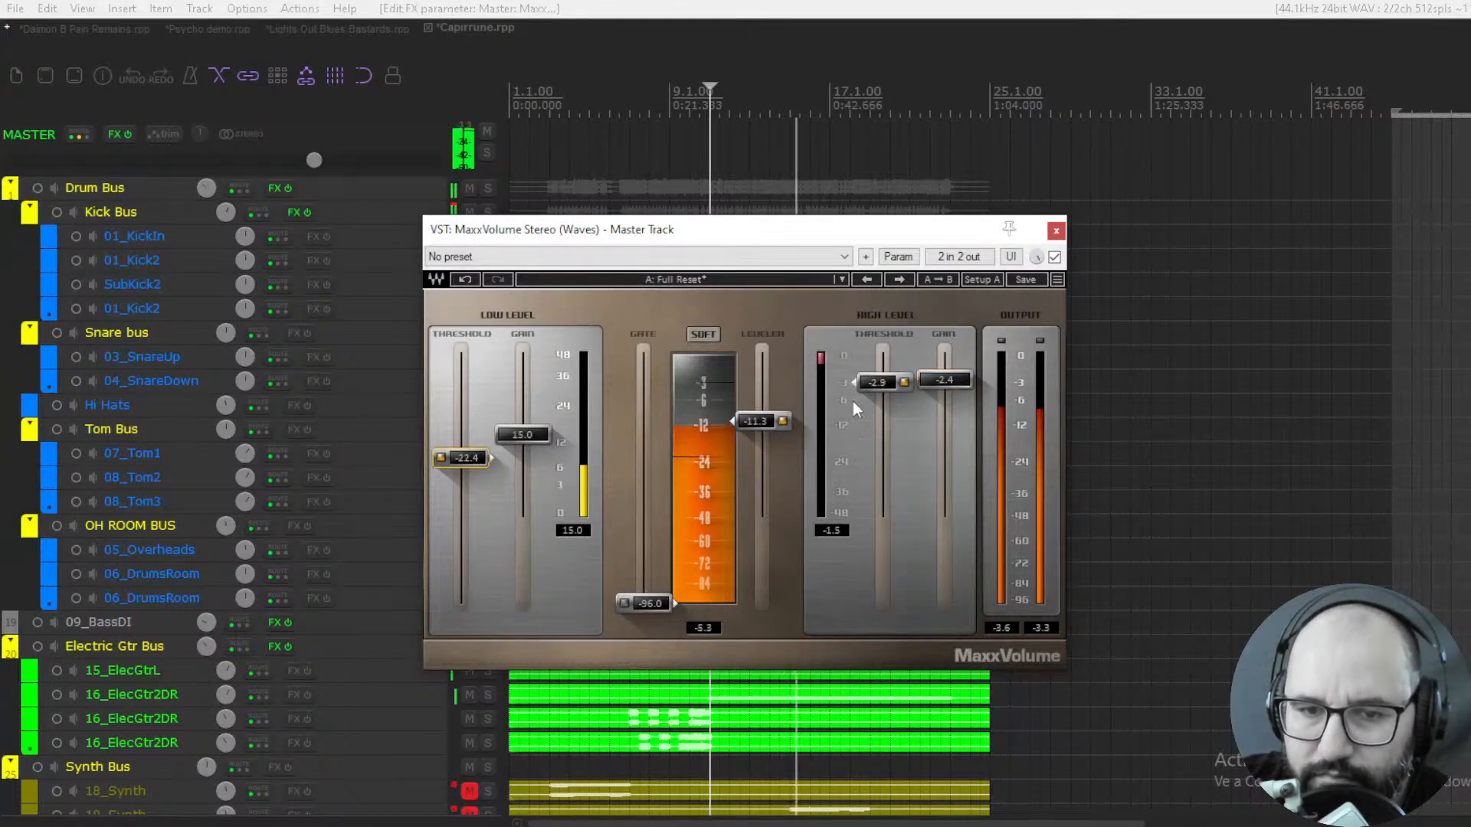
left_click_drag(944, 379, 945, 388)
left_click(1054, 257)
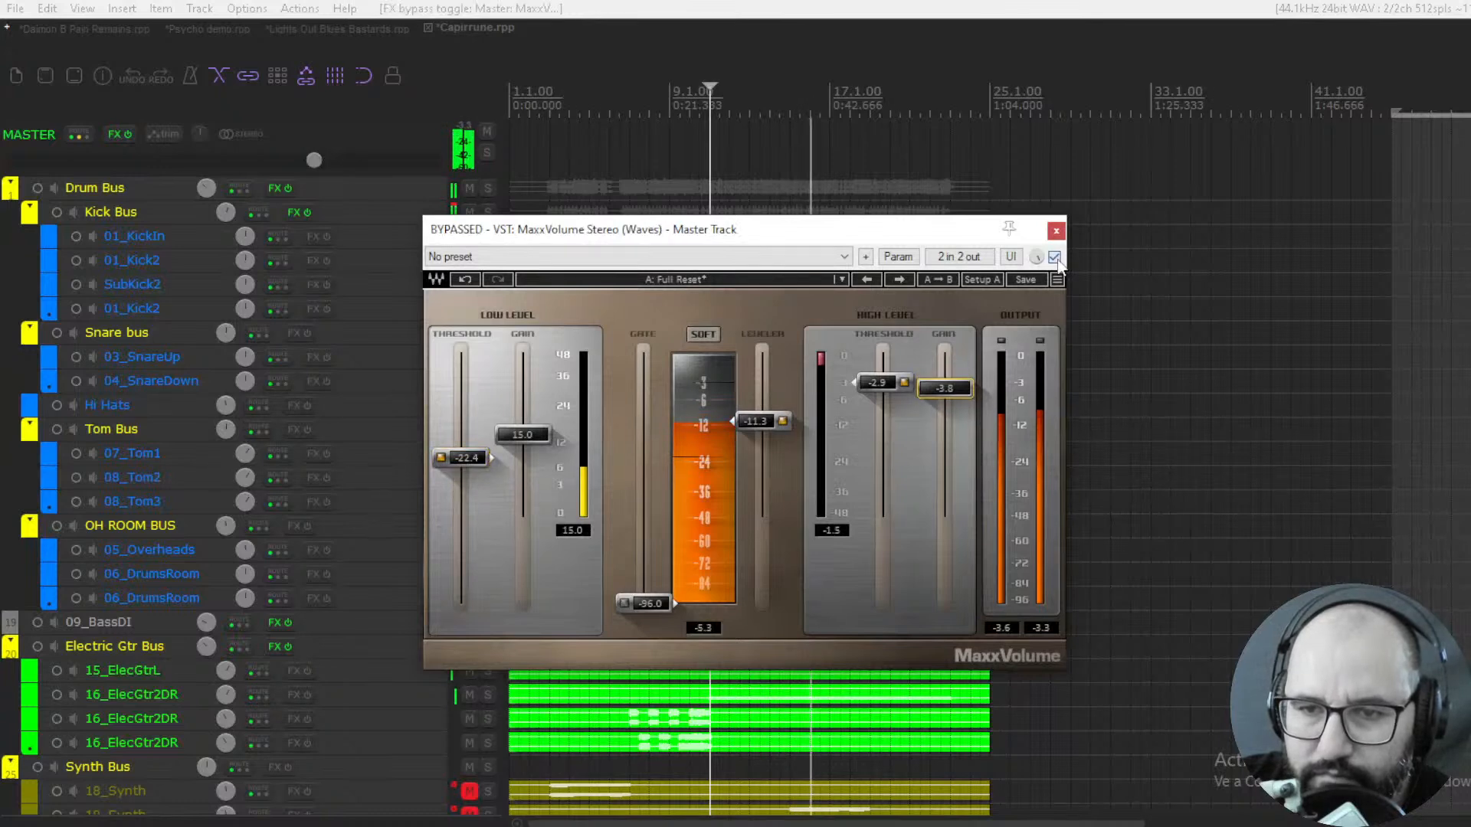
left_click(1054, 258)
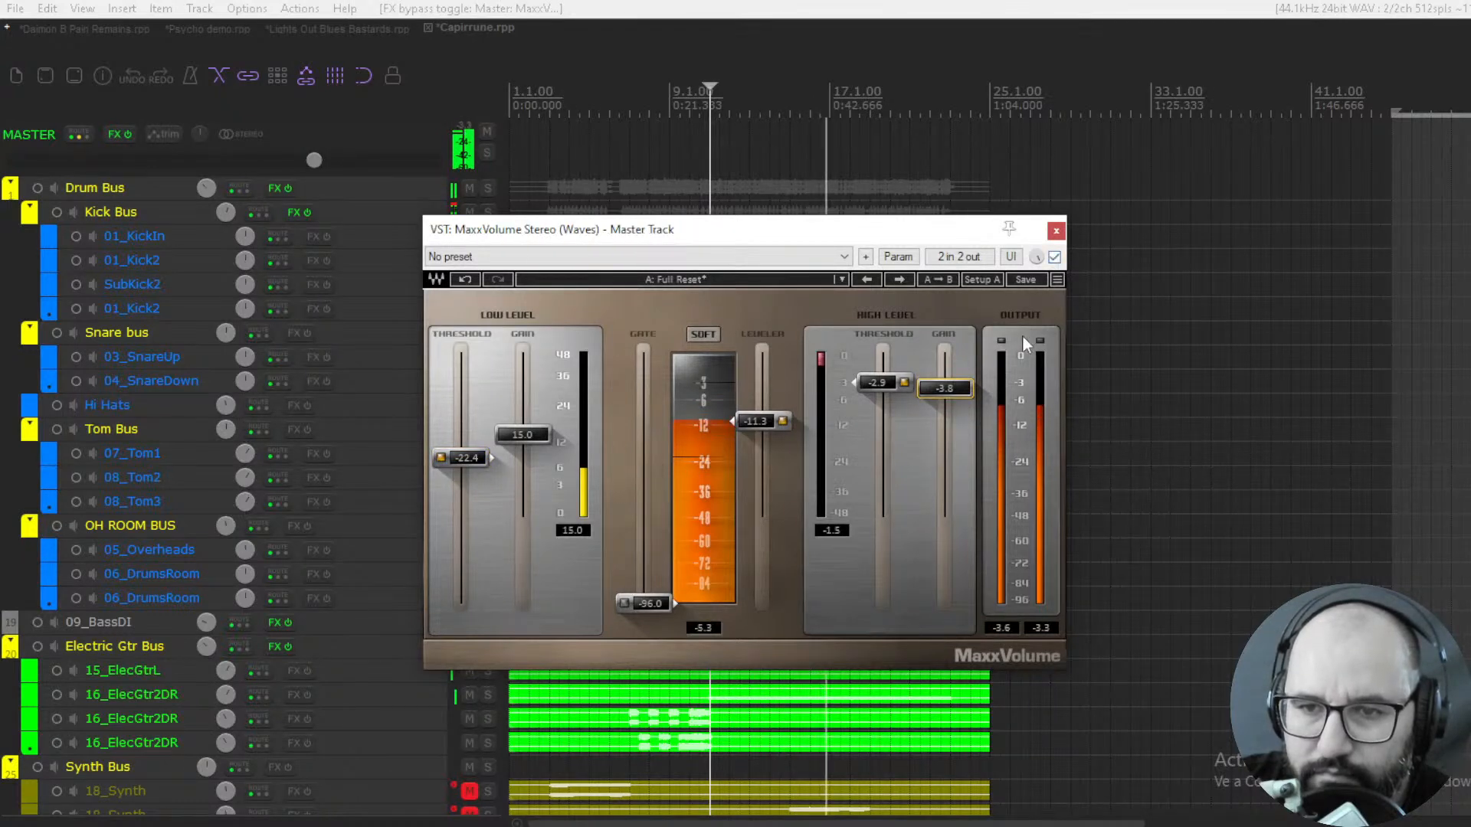
left_click(1054, 257)
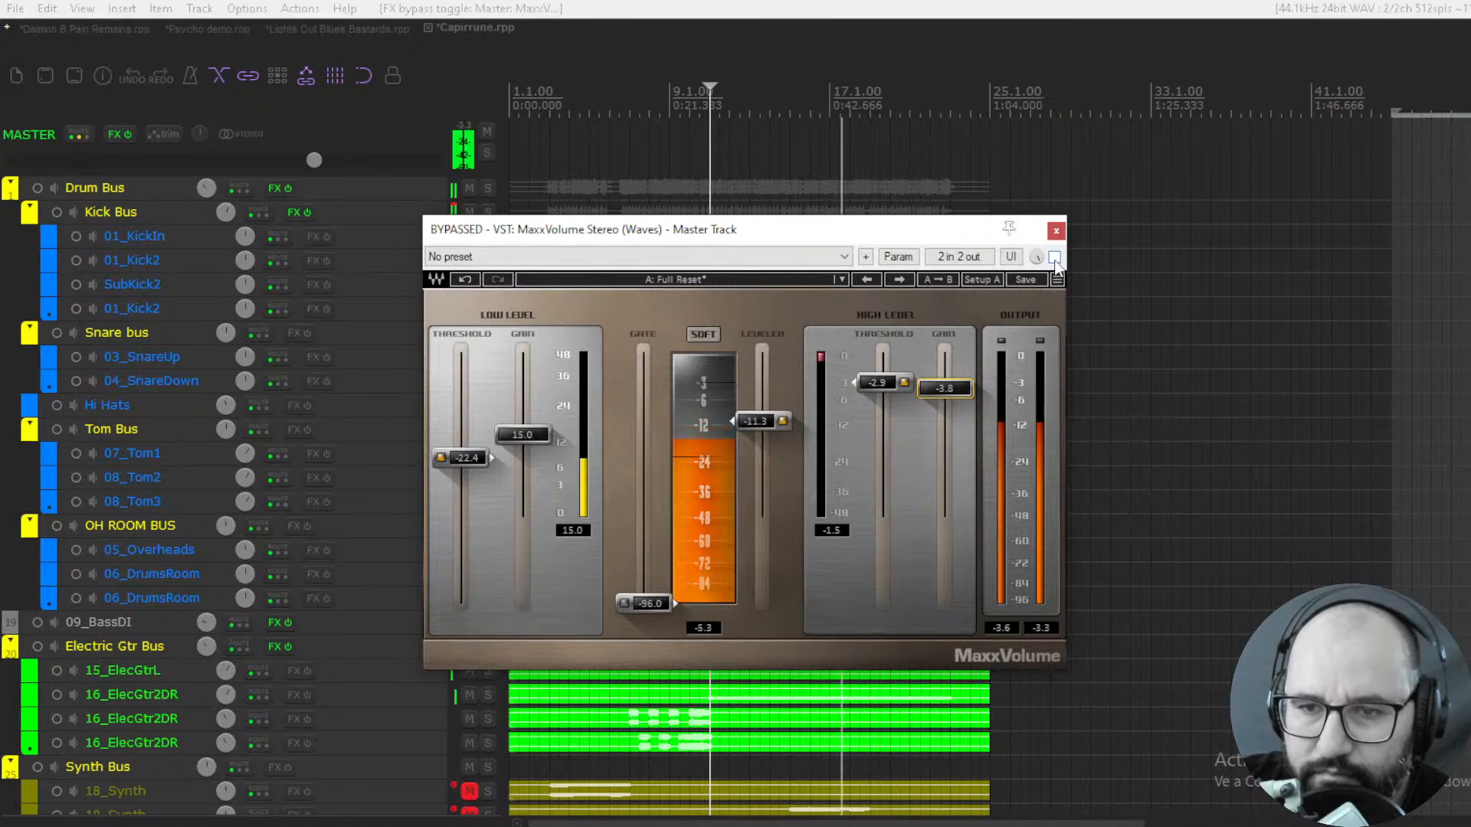
left_click(1054, 258)
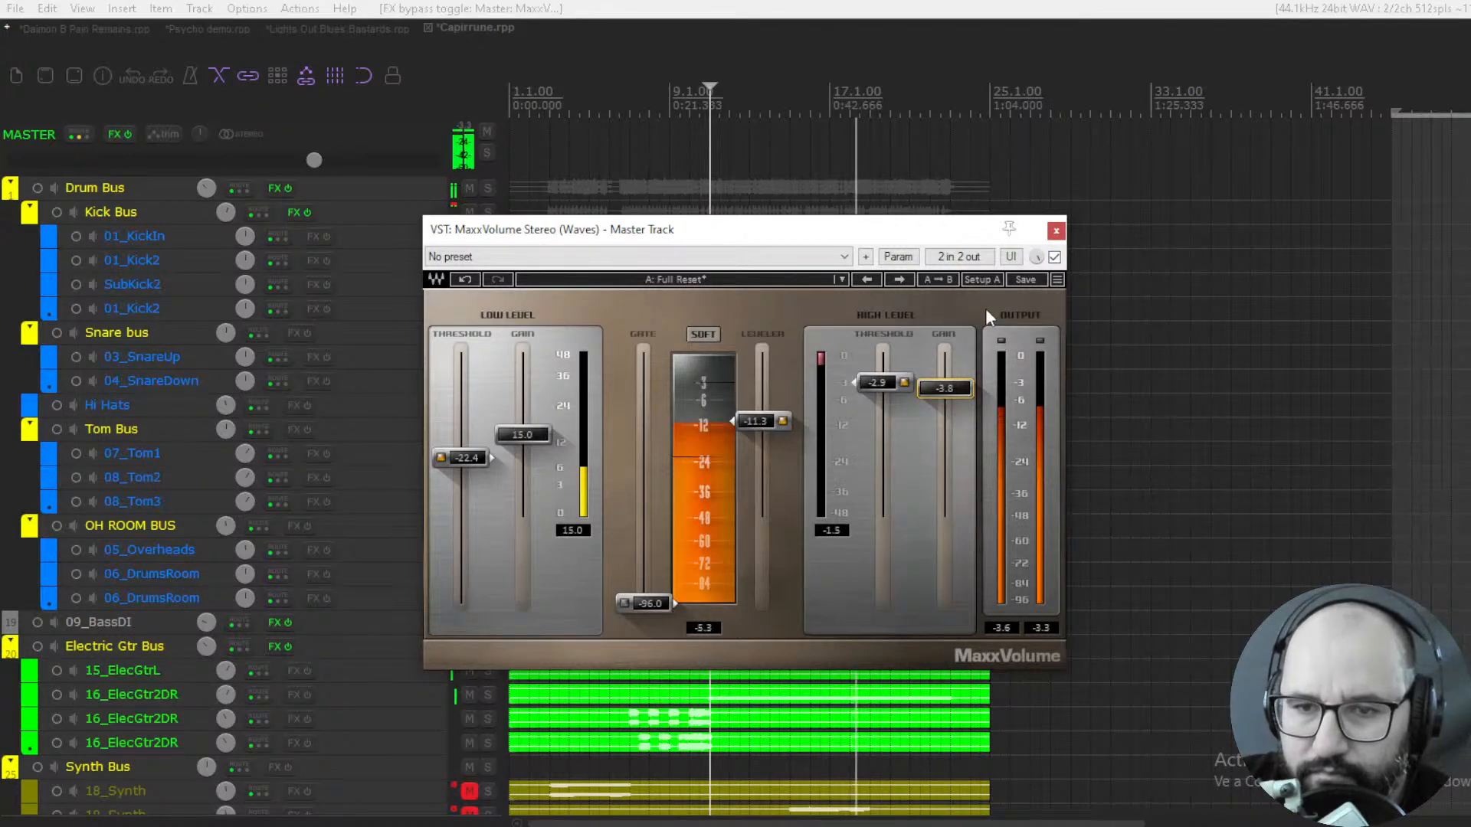
key("space")
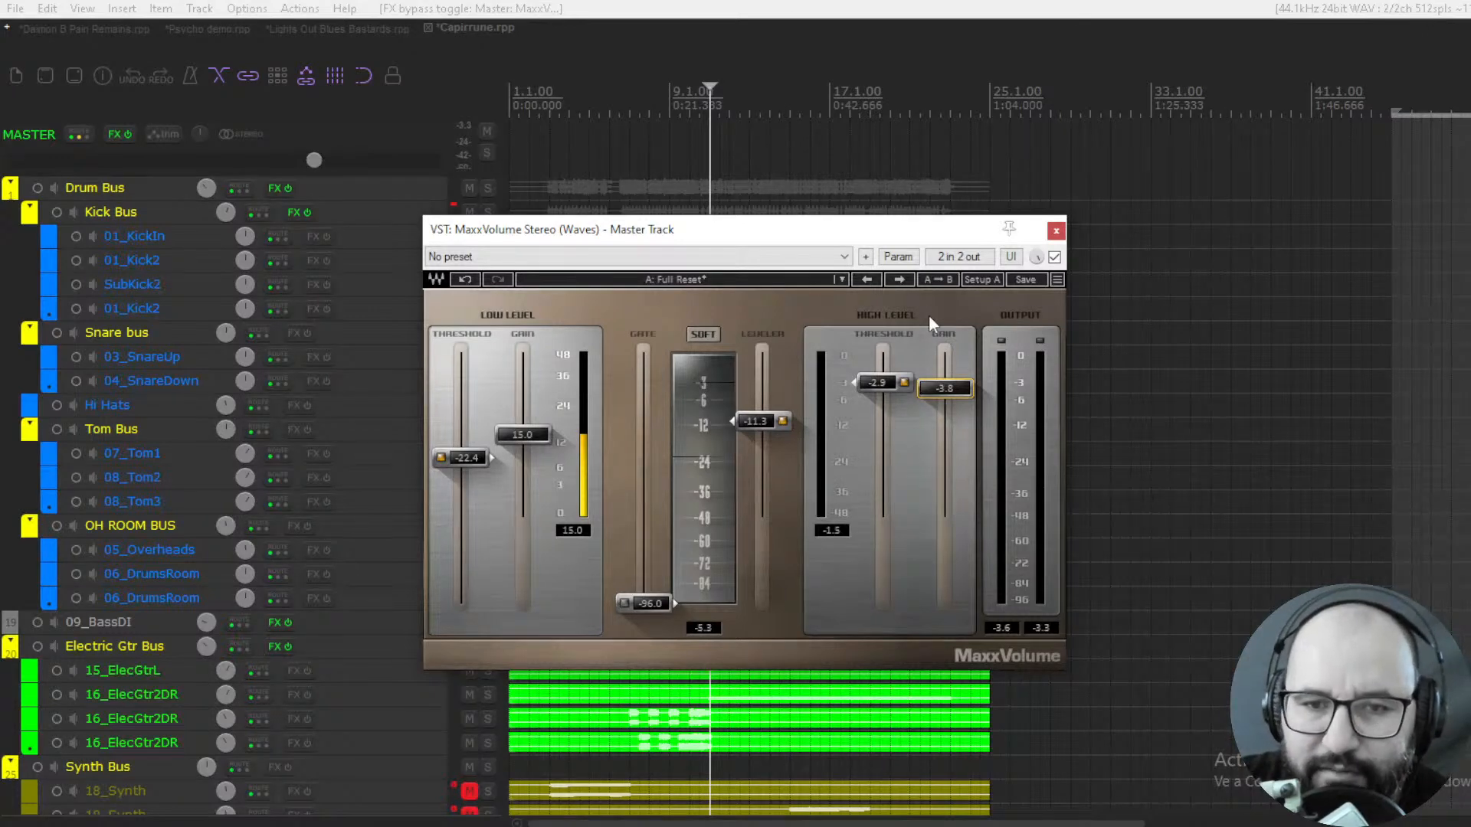
Switch to the music production website in the Brave browser and show its FREE category's Guides and Tools entries
key("alt+Tab")
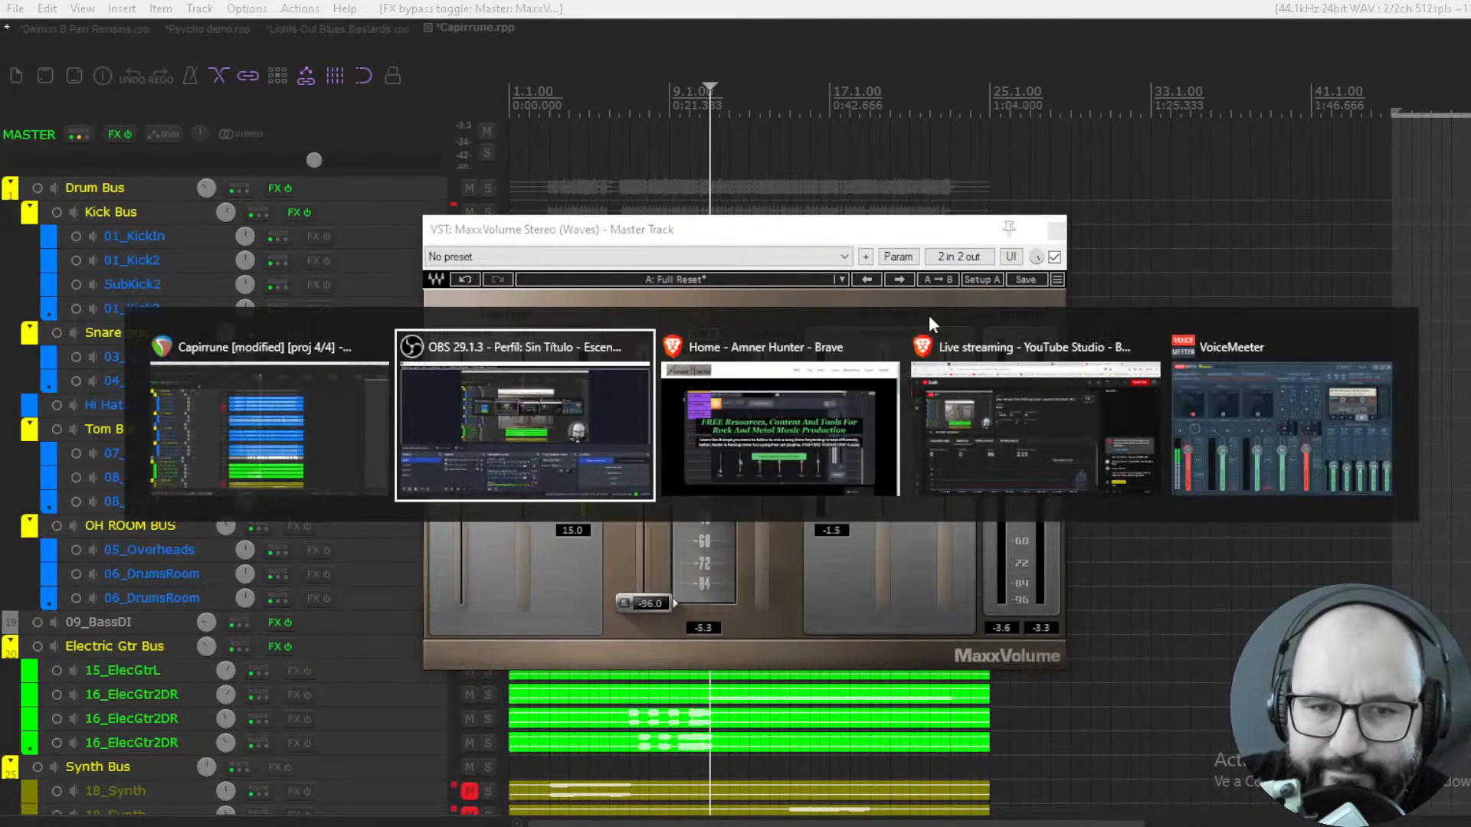
left_click(153, 635)
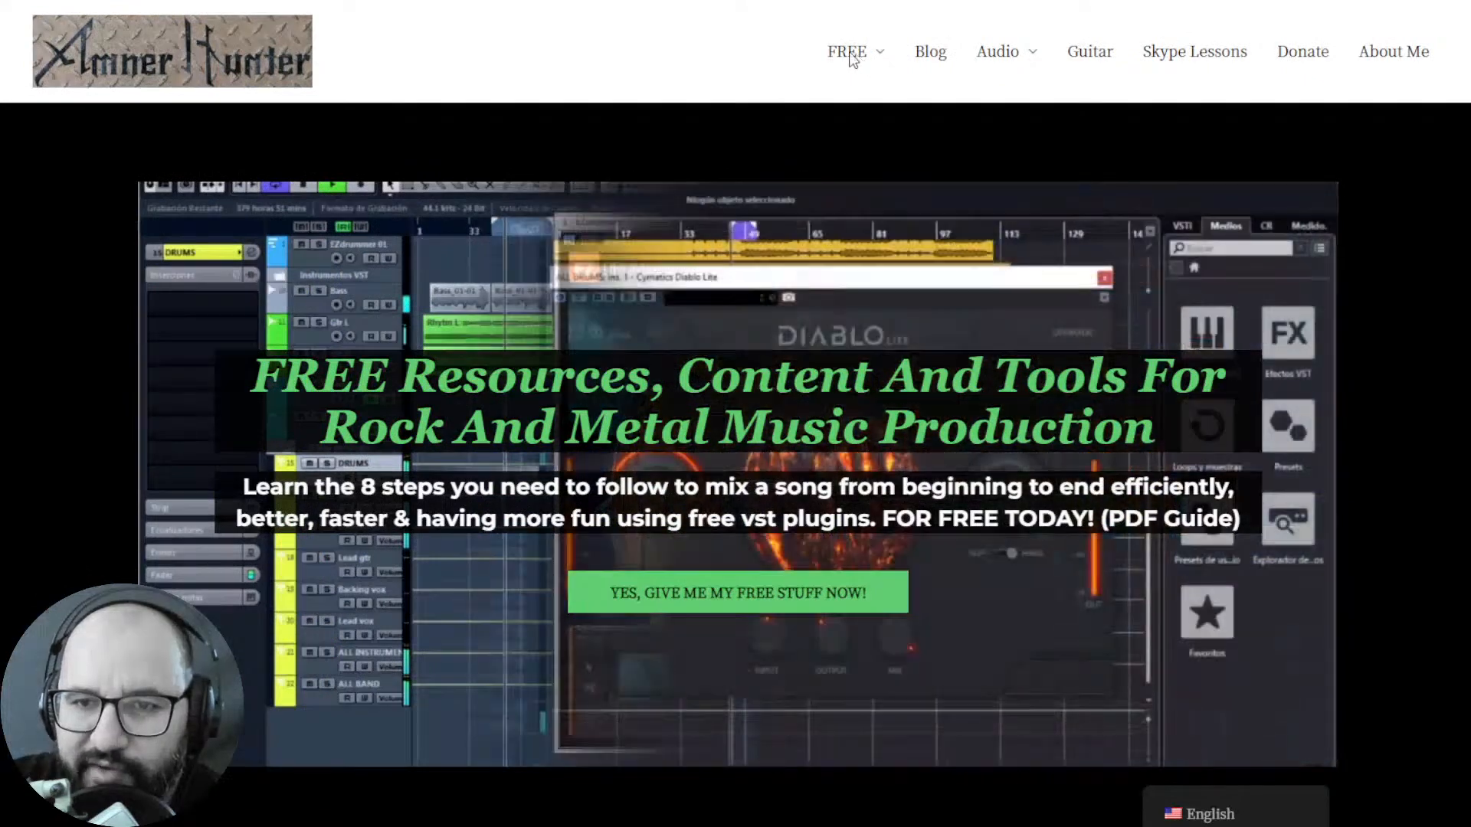
mouse_move(847, 55)
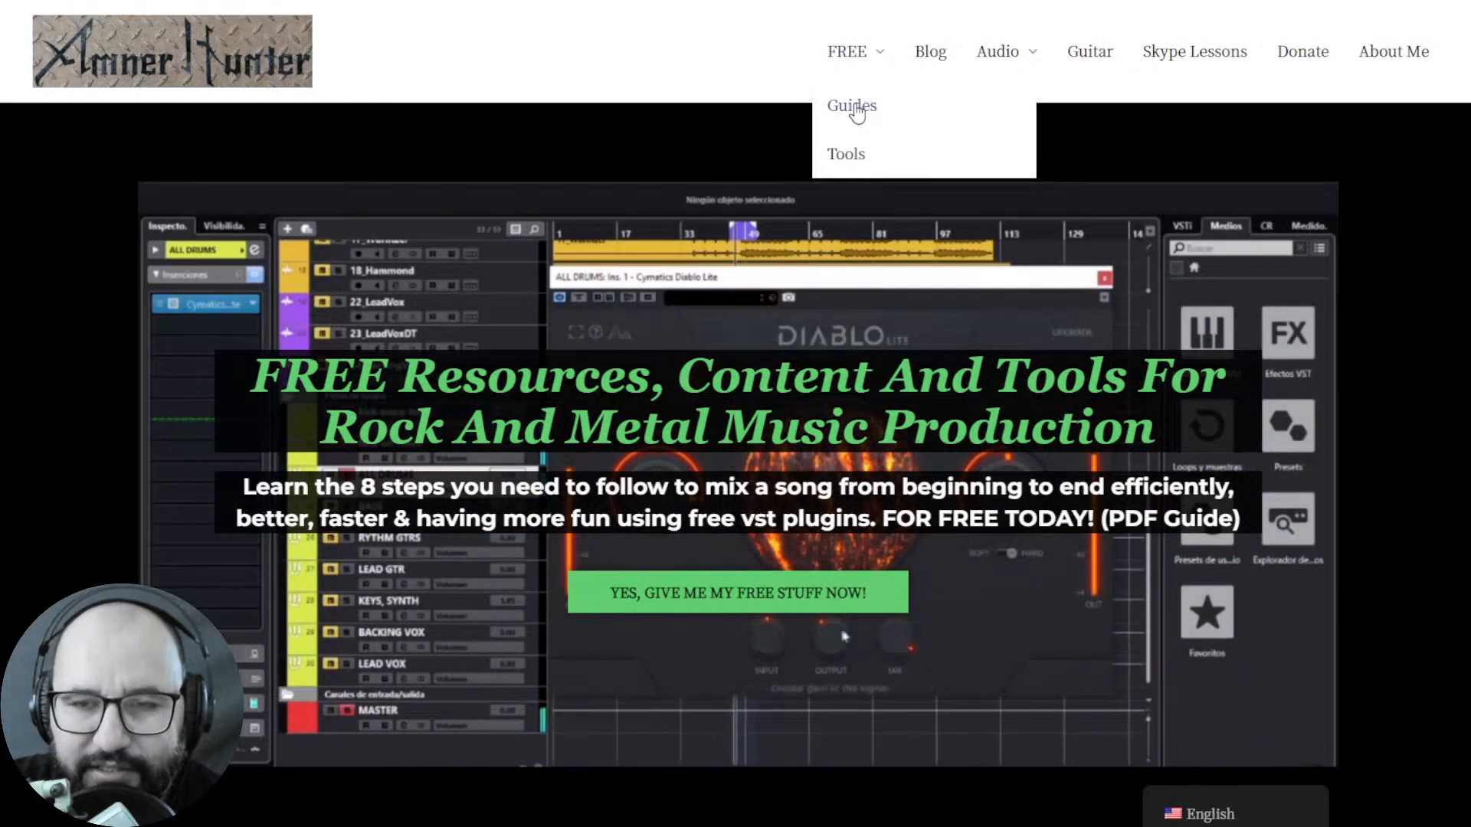